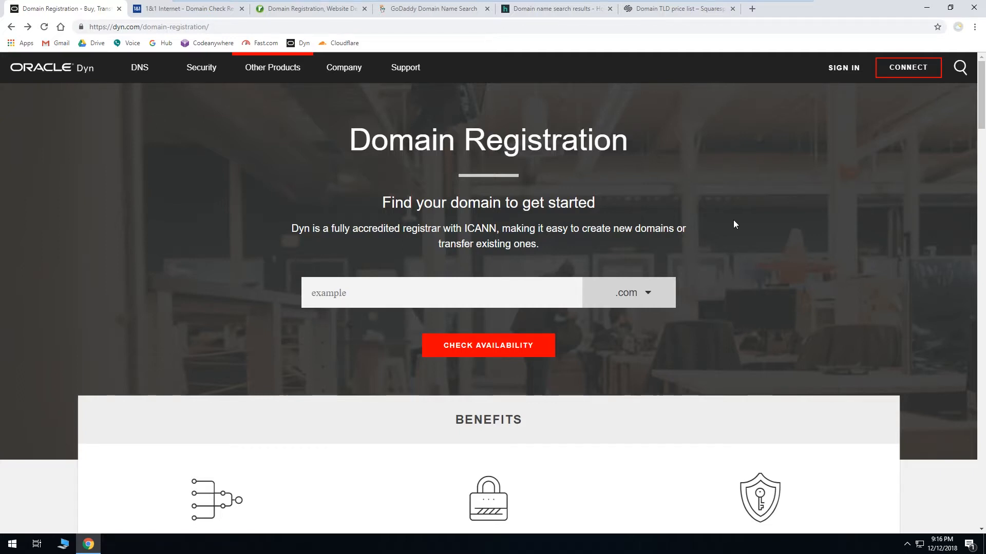
Step: Check availability of the domain g6demo with the .net extension on Dyn's domain registration page
type("g6demo")
left_click(614, 292)
left_click(626, 322)
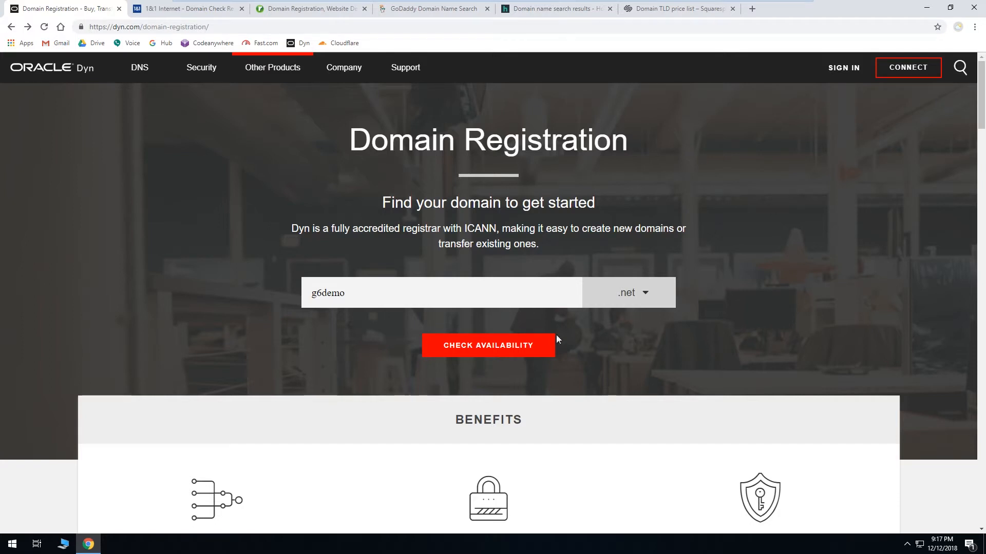
left_click(523, 353)
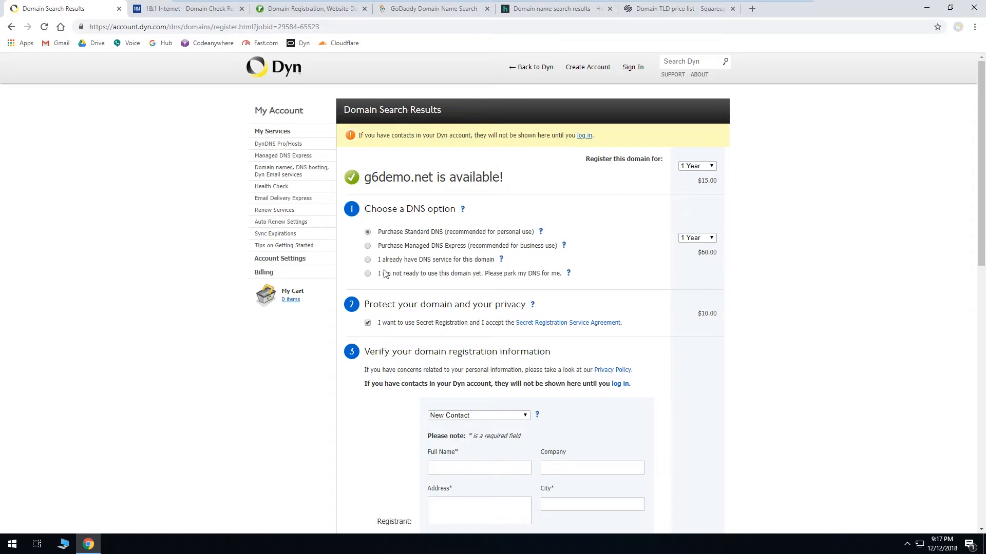
Step: Choose the option to park the DNS for now and turn off Secret Registration
left_click(368, 274)
left_click(367, 322)
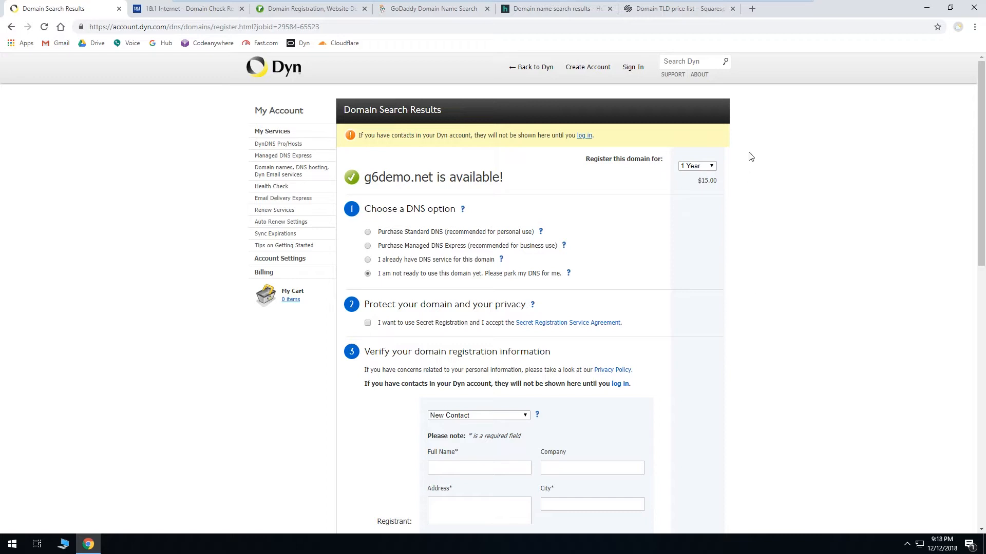
Step: Open whois.com in a new tab and look up the domain g6inc.com
left_click(753, 9)
type("w")
key("Return")
left_click(696, 74)
type("g6inc.com")
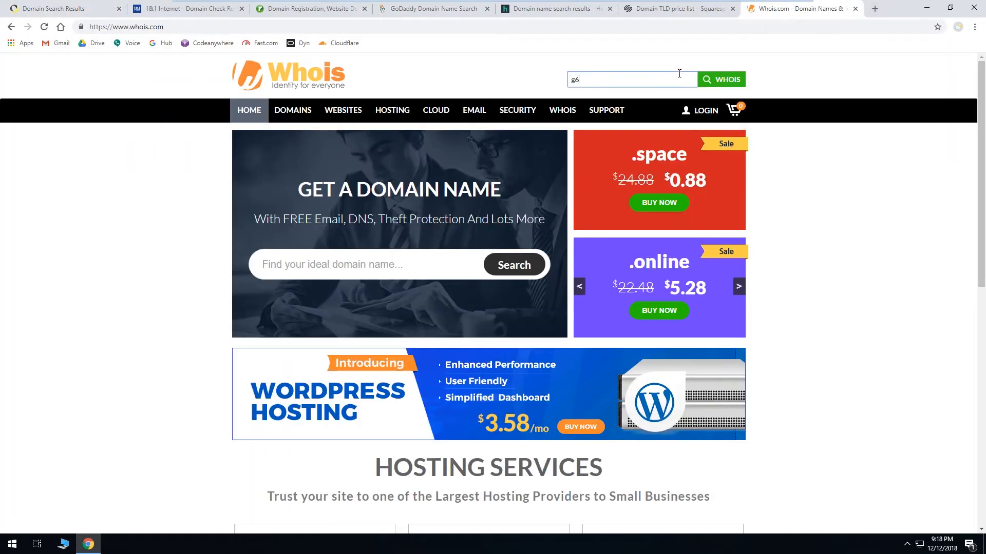
key("Return")
Step: Scroll to the registrant contact in the g6inc.com Whois record and open its contact link
scroll(888, 226, "down", 3)
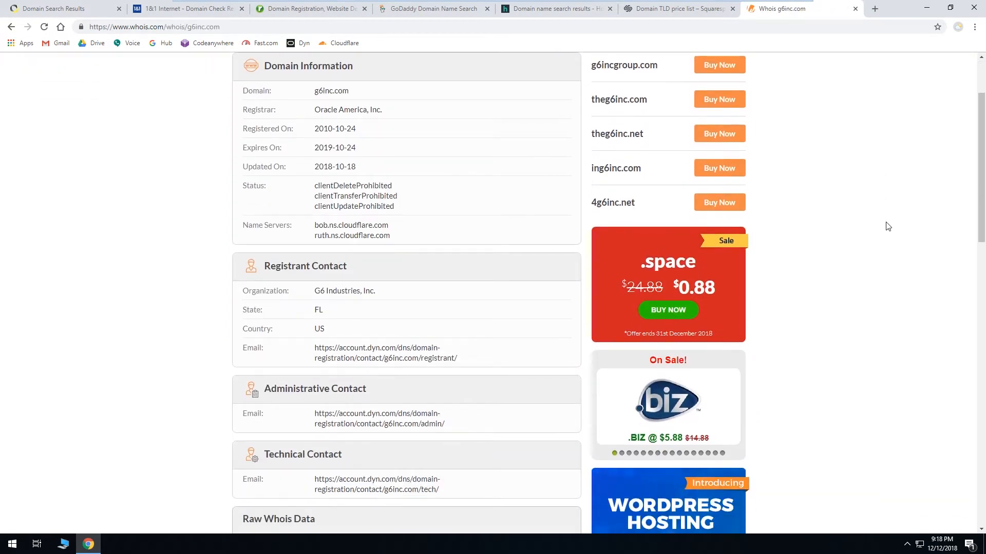
scroll(888, 227, "down", 3)
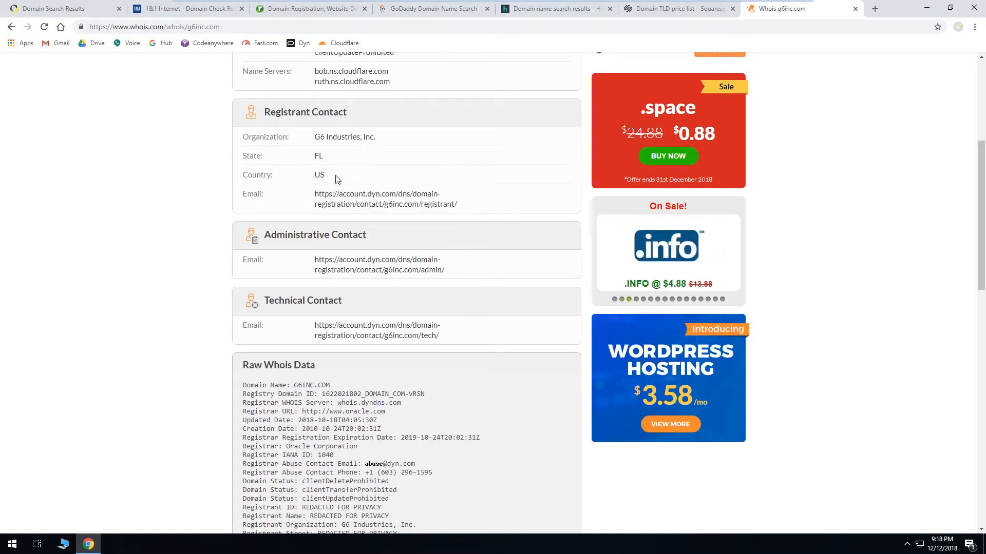
left_click_drag(315, 195, 458, 205)
right_click(452, 206)
left_click(471, 226)
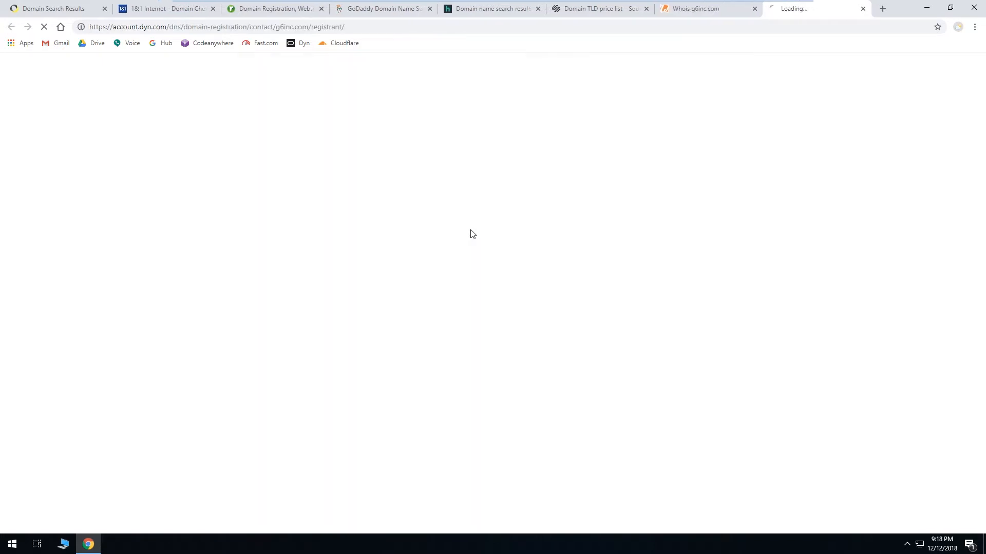
Step: Close the contact form and Whois tabs and return to the Dyn domain search results
left_click(461, 176)
left_click(565, 197)
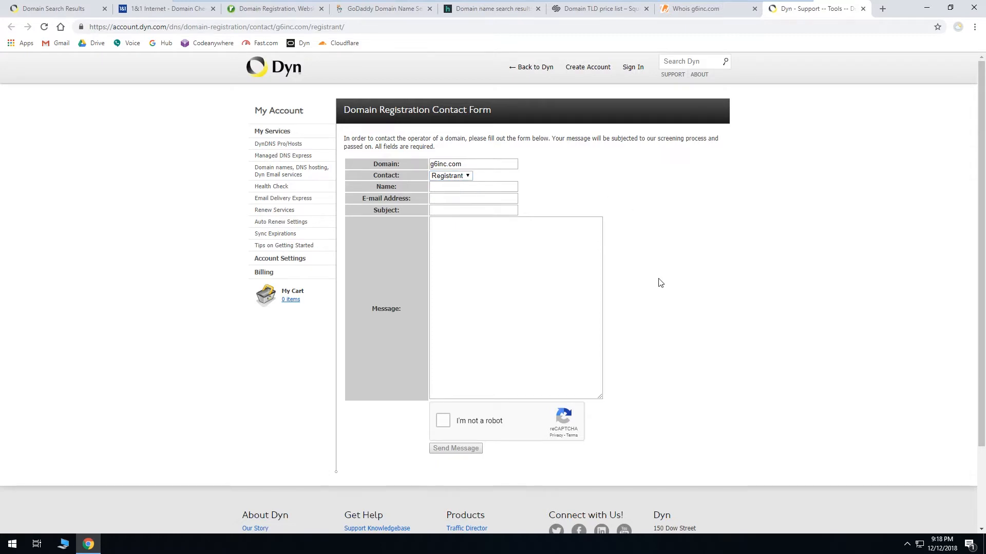
left_click(863, 11)
left_click(855, 10)
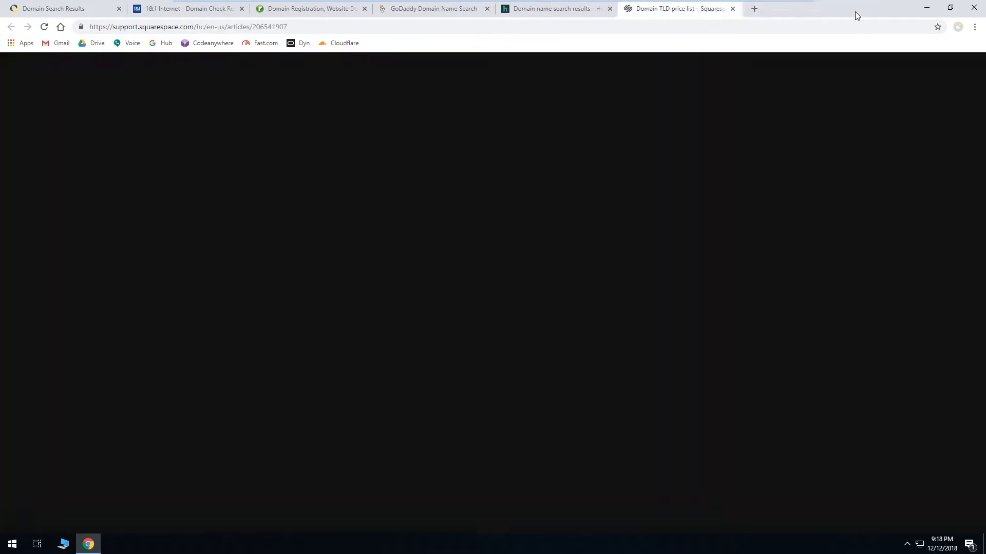
left_click(42, 10)
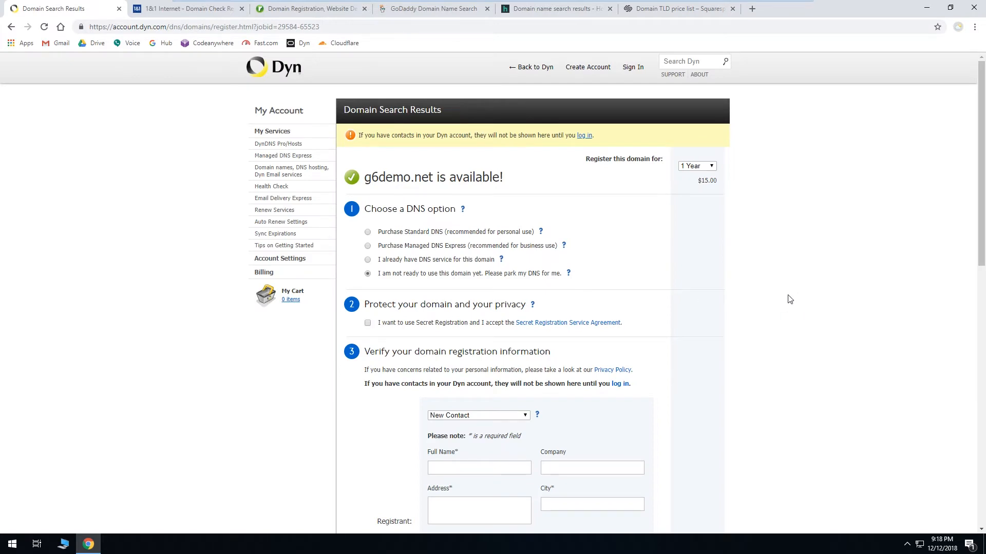
left_click(367, 323)
left_click(368, 324)
Step: Browse through the Squarespace Domain TLD price list
left_click(701, 12)
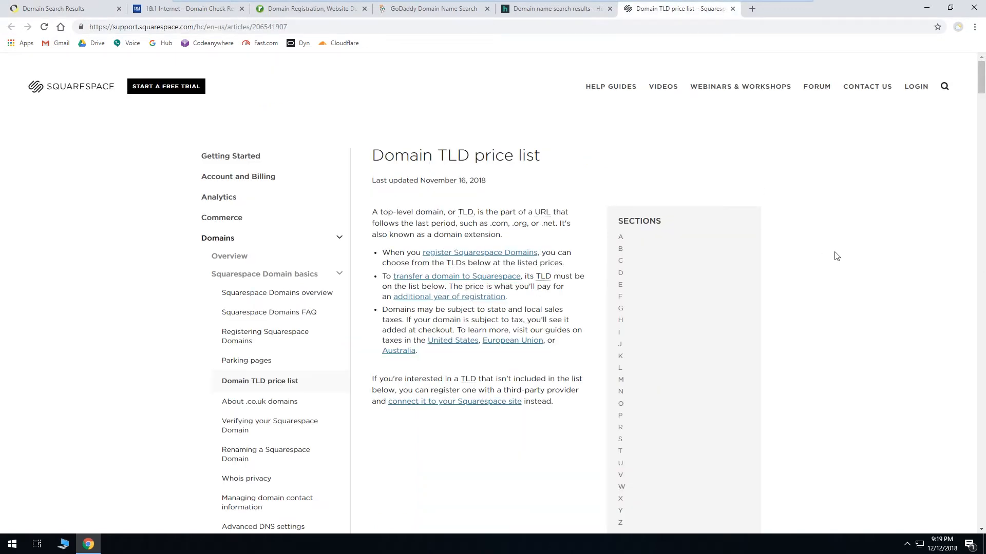
scroll(838, 264, "down", 8)
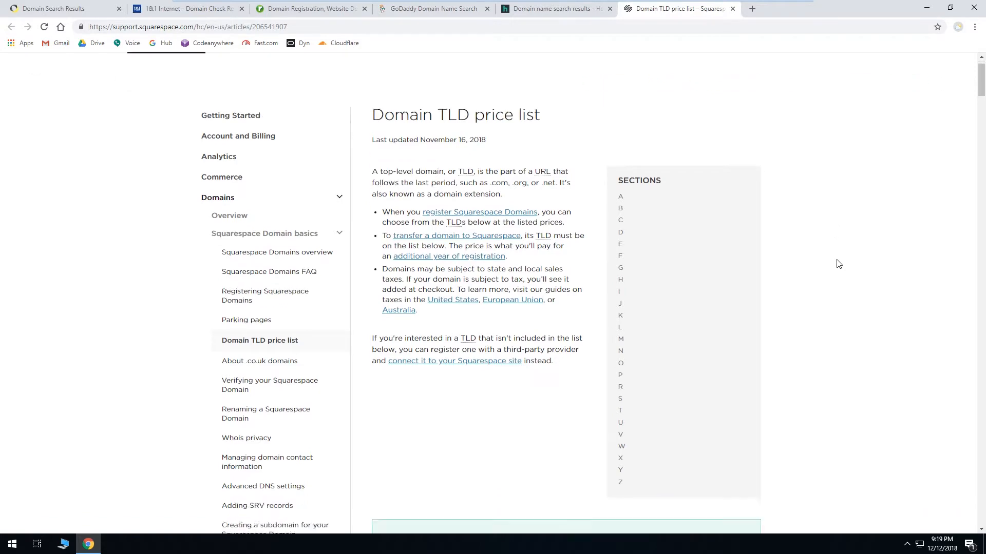
scroll(840, 264, "down", 2)
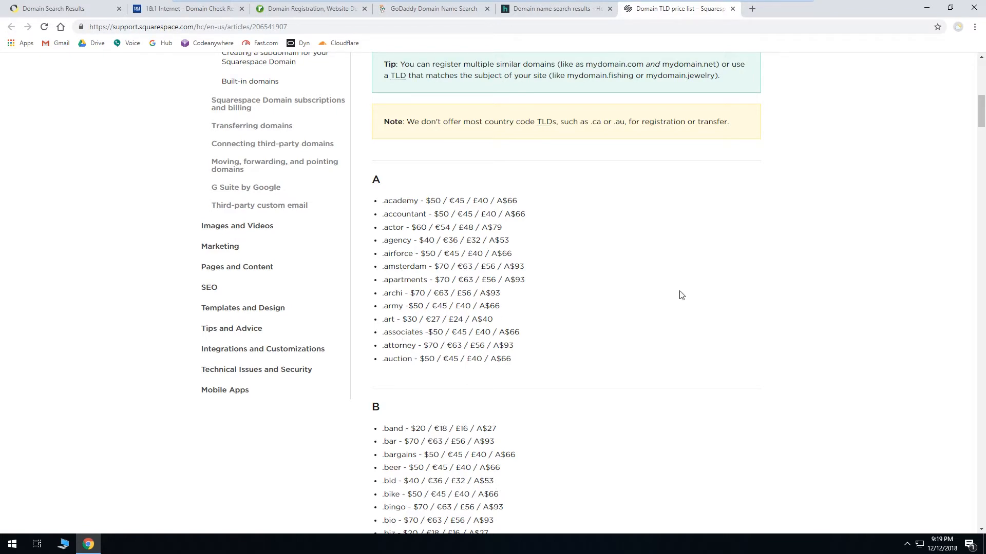
scroll(729, 281, "down", 2)
scroll(730, 281, "down", 20)
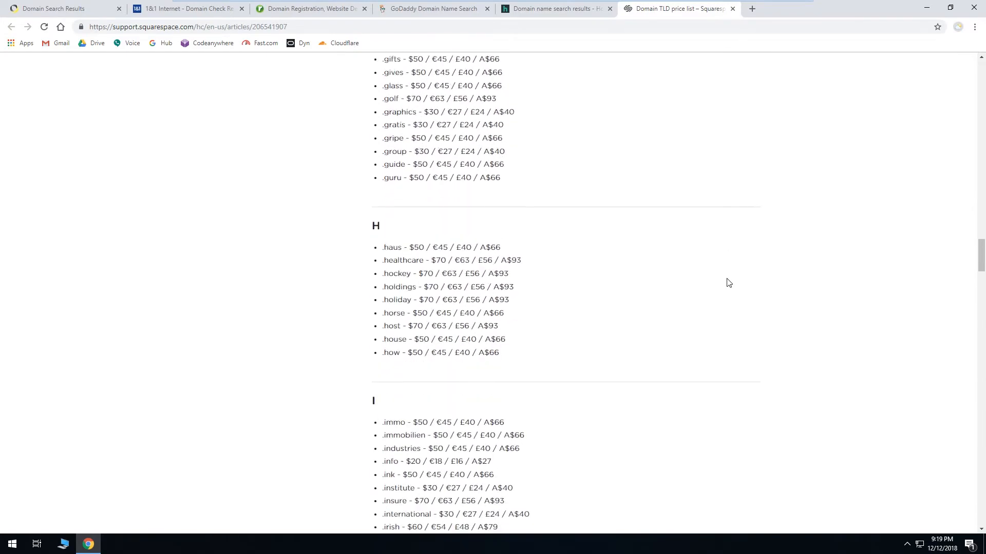
scroll(729, 283, "down", 20)
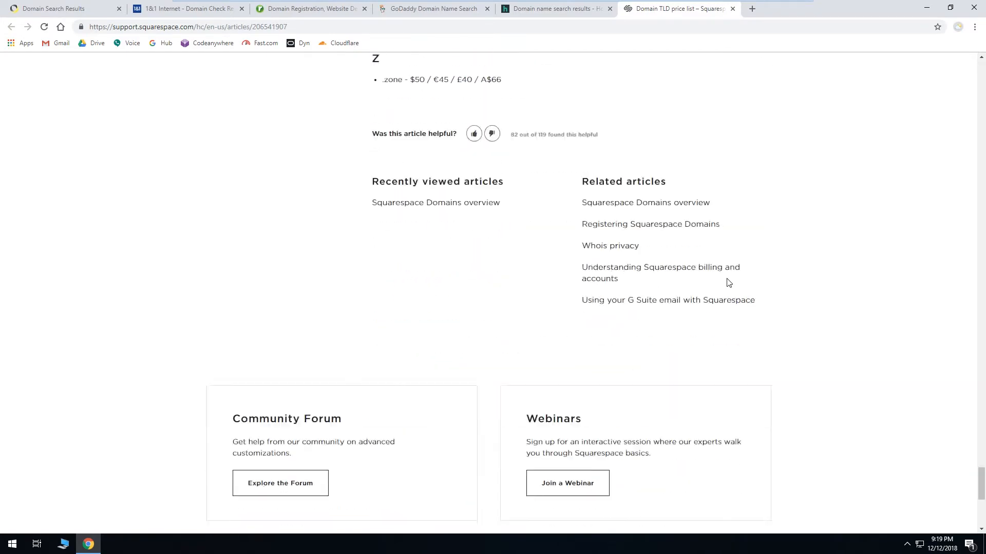
scroll(729, 283, "up", 10)
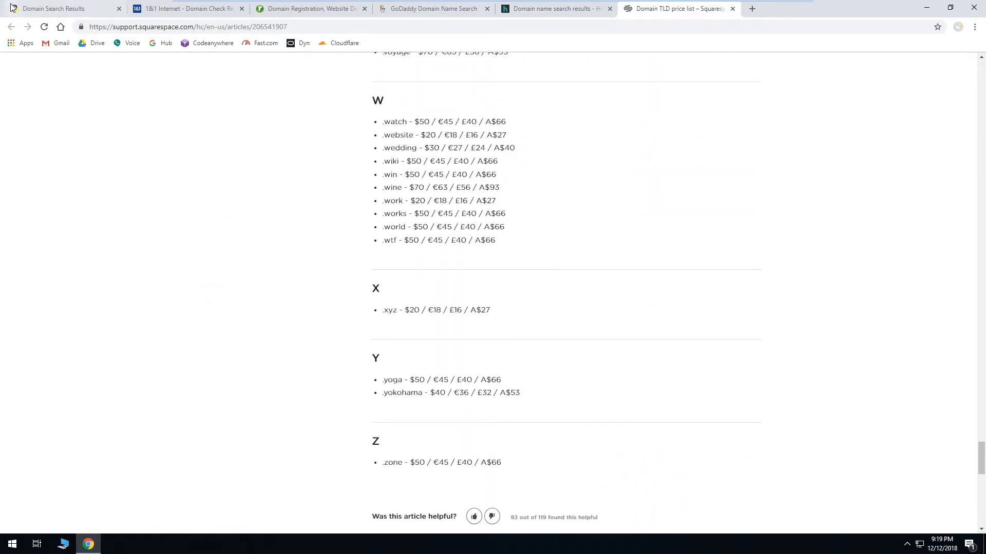
Step: Open Dyn's domain registration page in a new tab to review its extension list, then close it
left_click(29, 6)
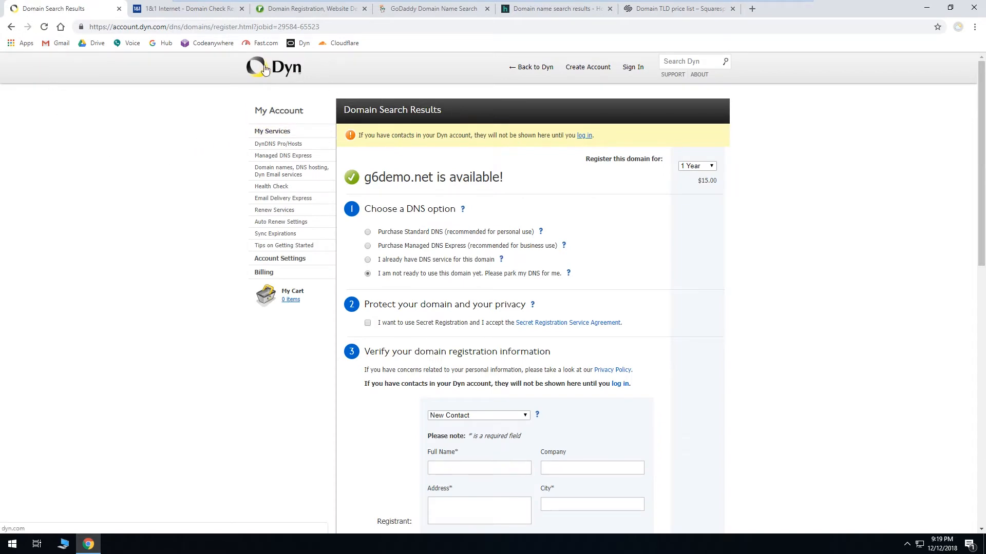
middle_click(534, 68)
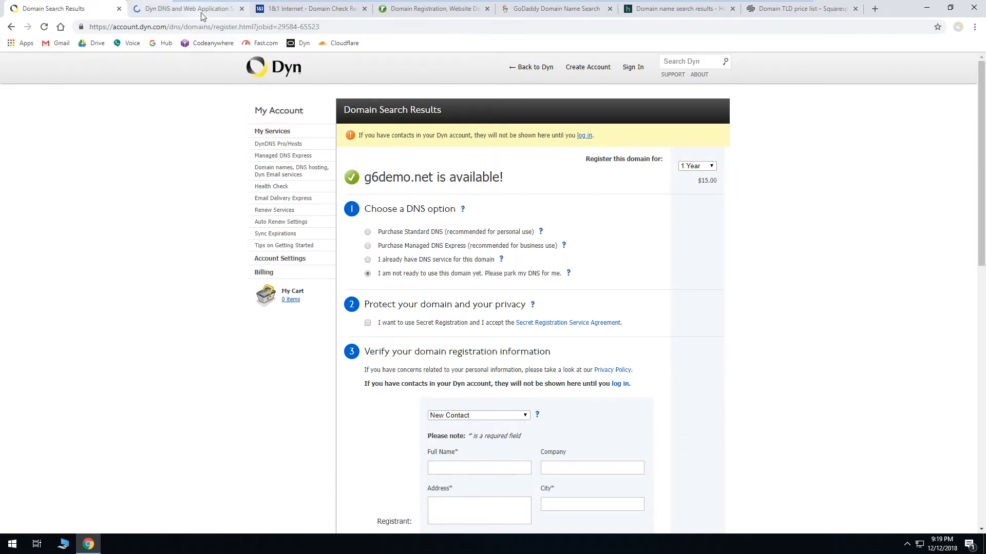
left_click(201, 10)
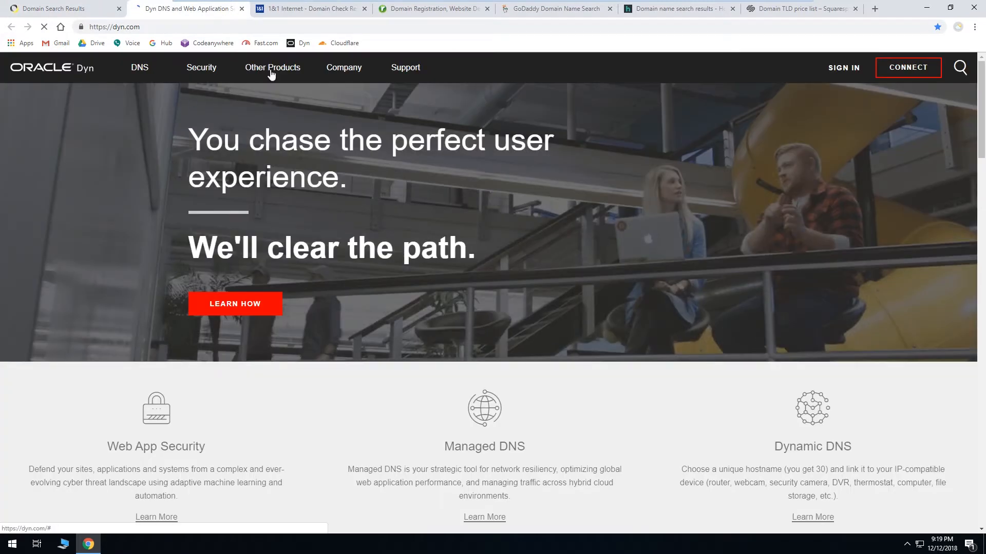
mouse_move(272, 74)
left_click(291, 147)
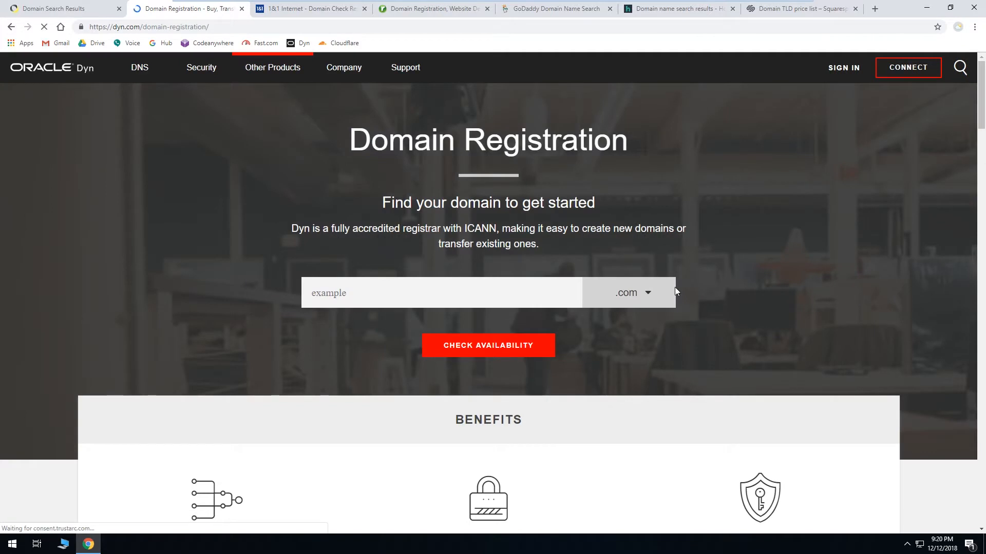
left_click(652, 296)
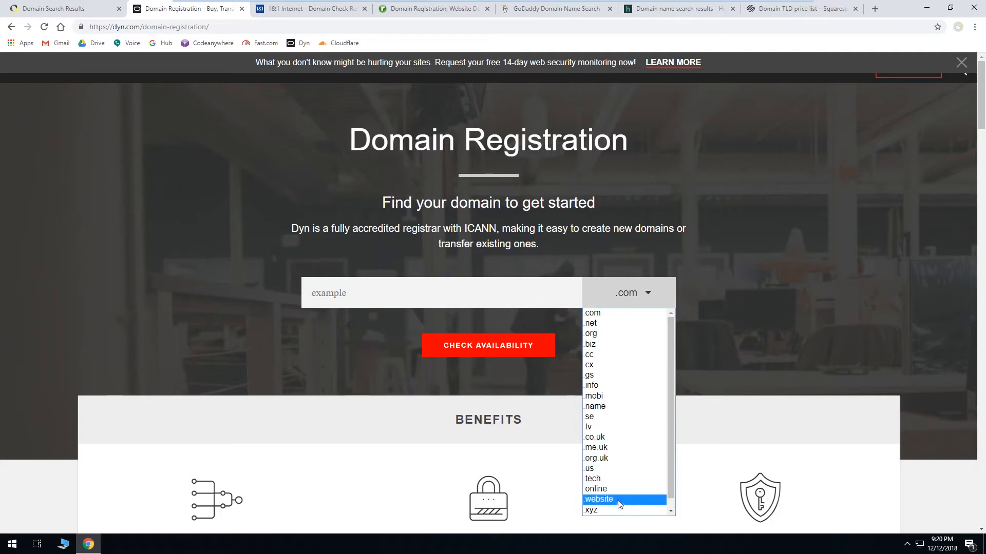
left_click(760, 321)
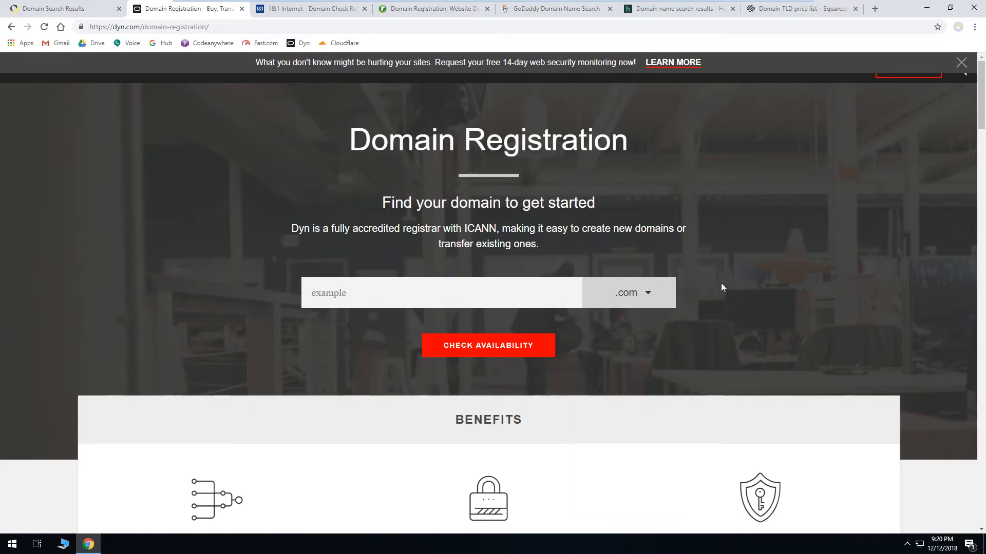
key("ctrl+w")
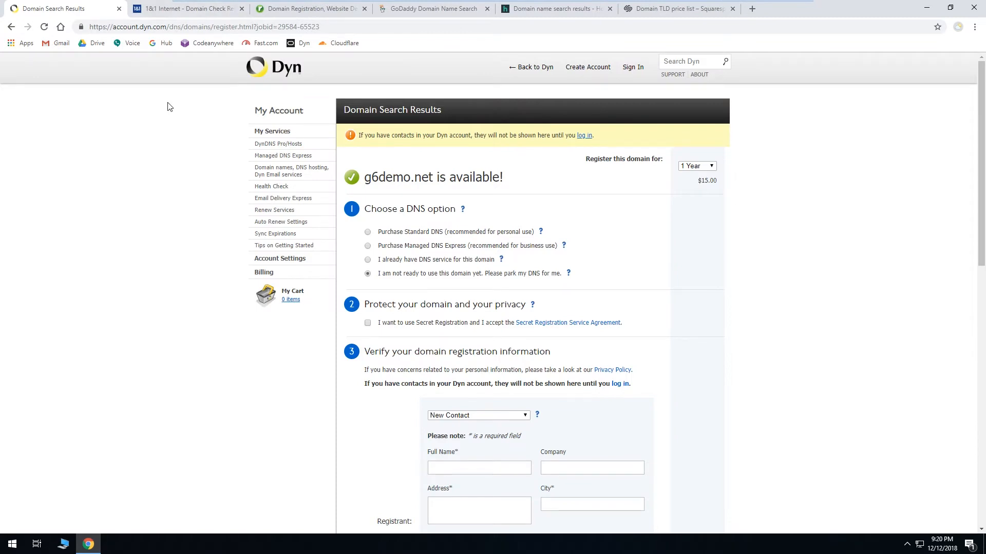
Step: Review the Squarespace TLD price list again and close its tab
left_click(698, 15)
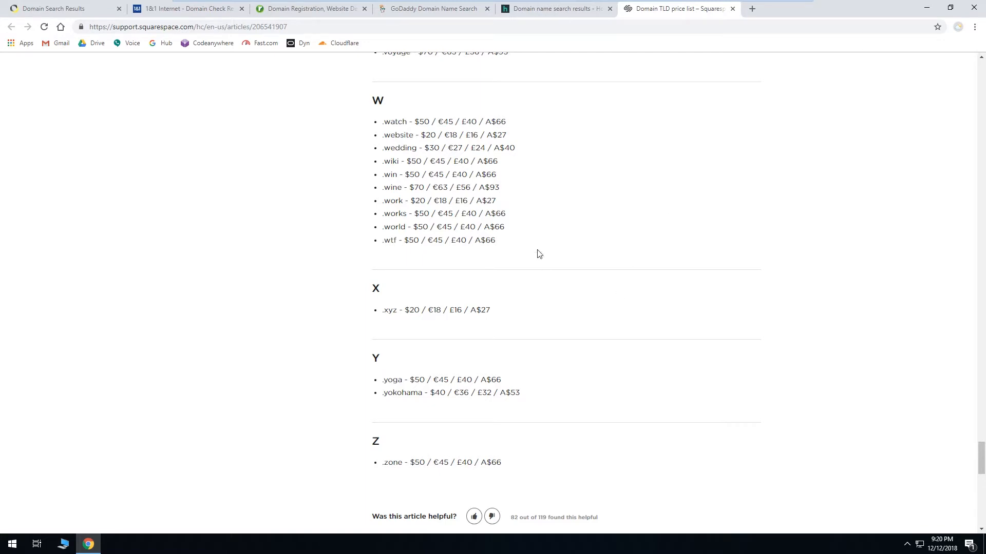
double_click(392, 188)
left_click(392, 187)
scroll(750, 345, "up", 15)
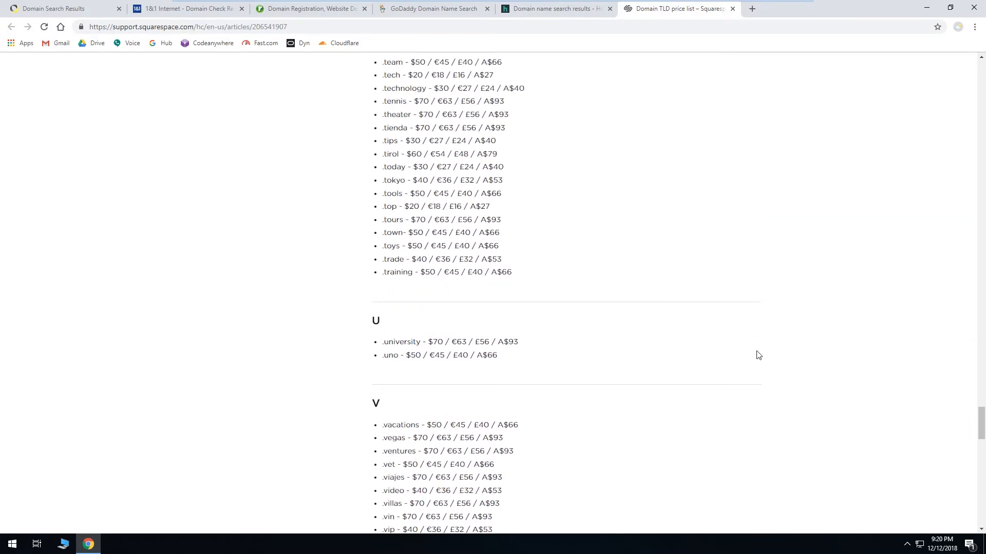
scroll(755, 349, "up", 20)
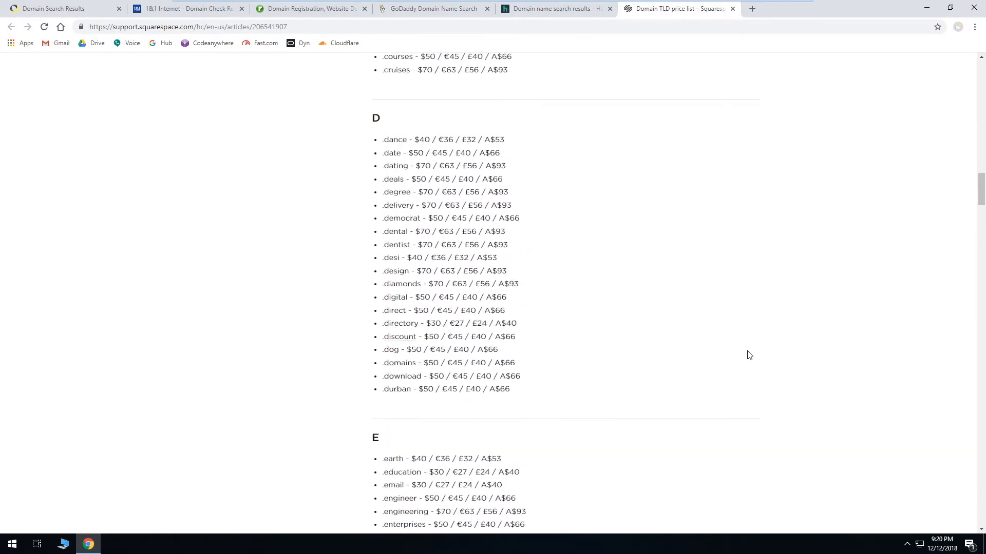
scroll(744, 343, "up", 10)
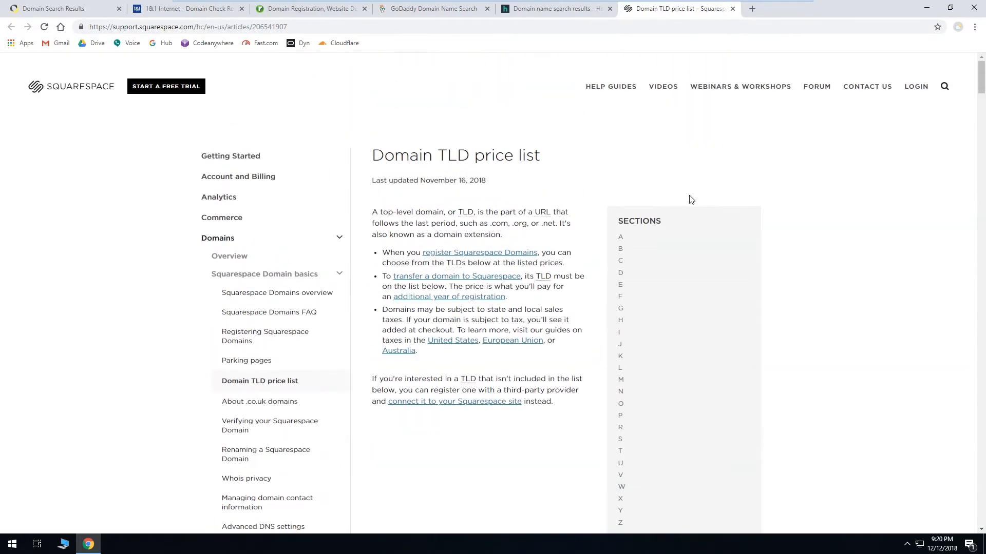
left_click(732, 8)
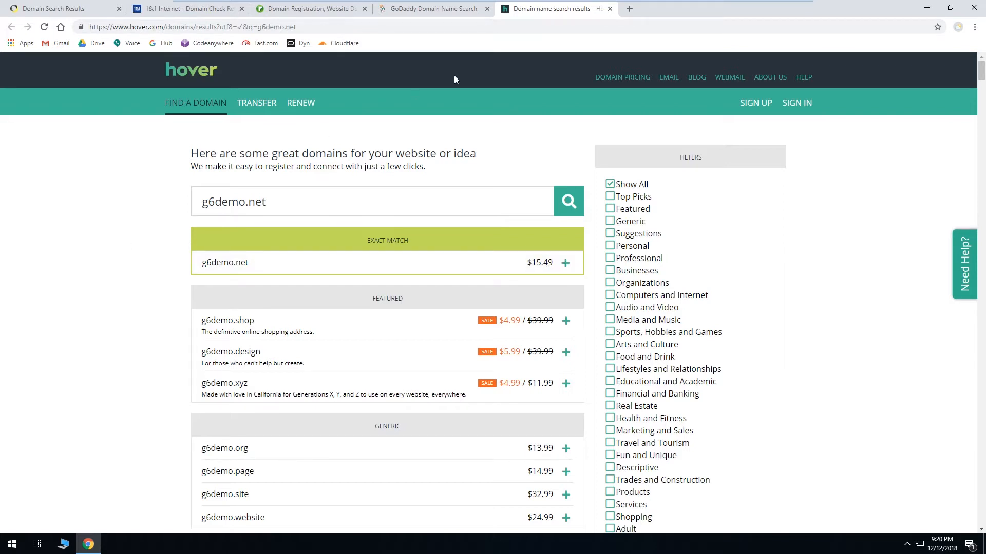
Step: Close the Hover and GoDaddy tabs, and close the register.com tab after viewing its cart checkout
left_click(610, 9)
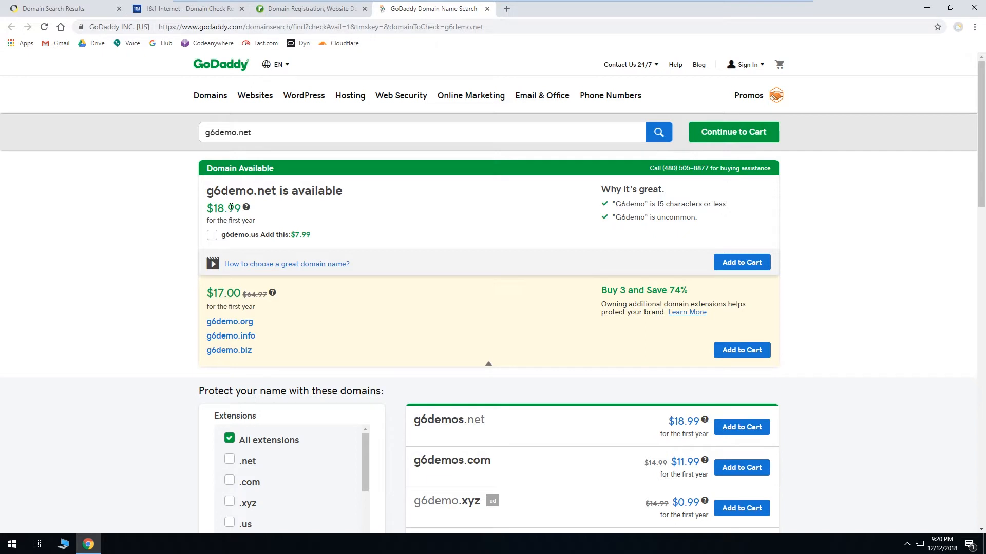
left_click(487, 9)
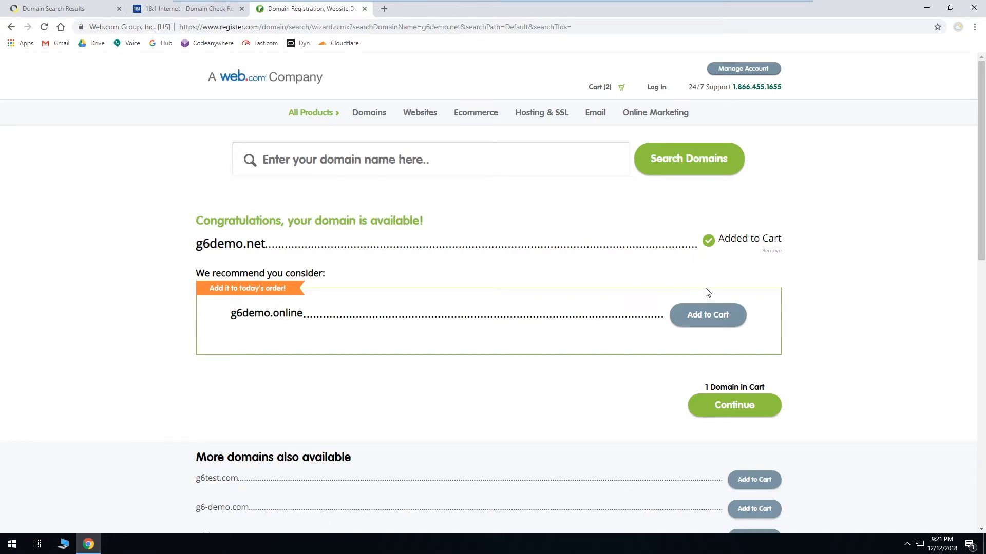
scroll(718, 300, "down", 1)
scroll(717, 303, "up", 1)
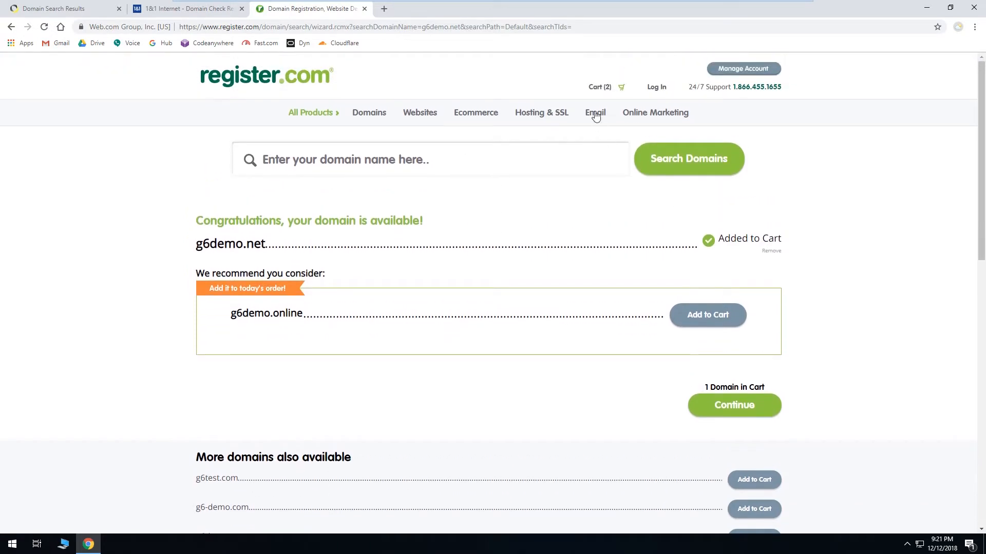
left_click(601, 86)
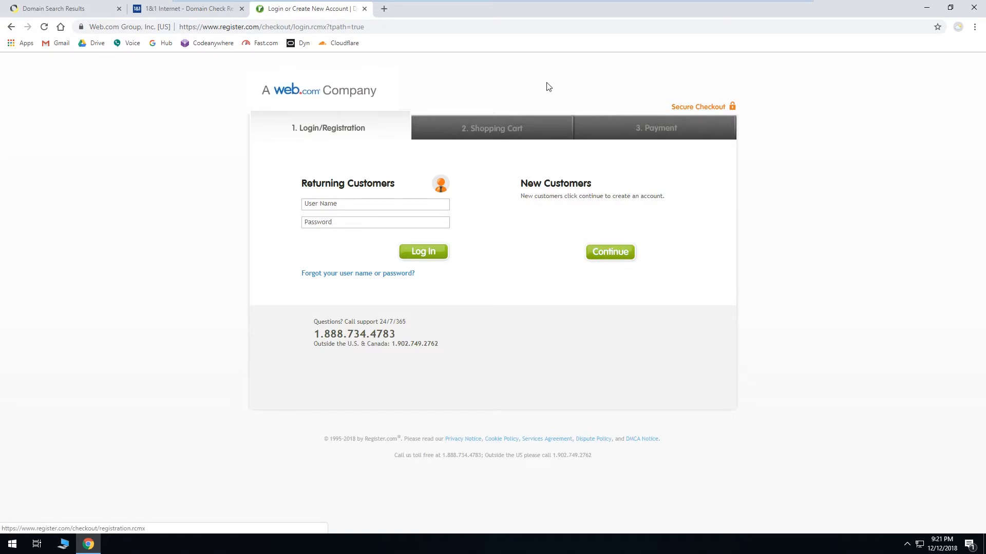
left_click(364, 9)
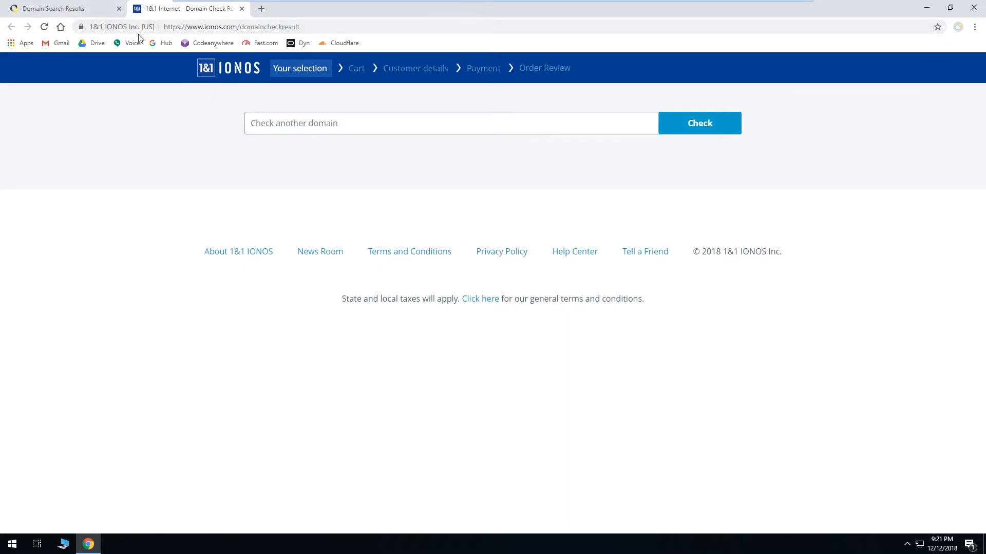
Step: Check availability of g6demo.net on the 1&1 IONOS domain checker
left_click(74, 9)
left_click(188, 11)
left_click(95, 10)
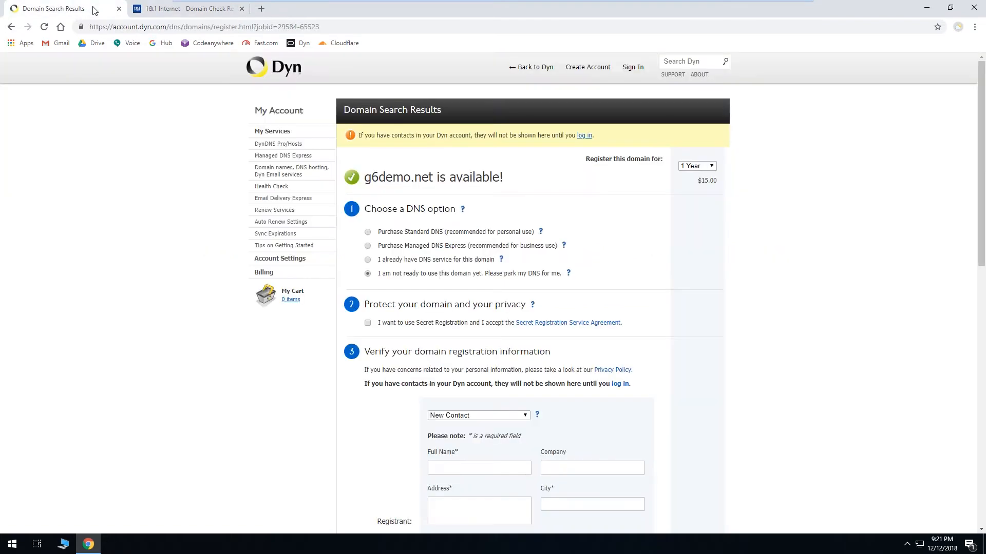
left_click(175, 10)
left_click(356, 123)
type("g6demo.net")
key("Return")
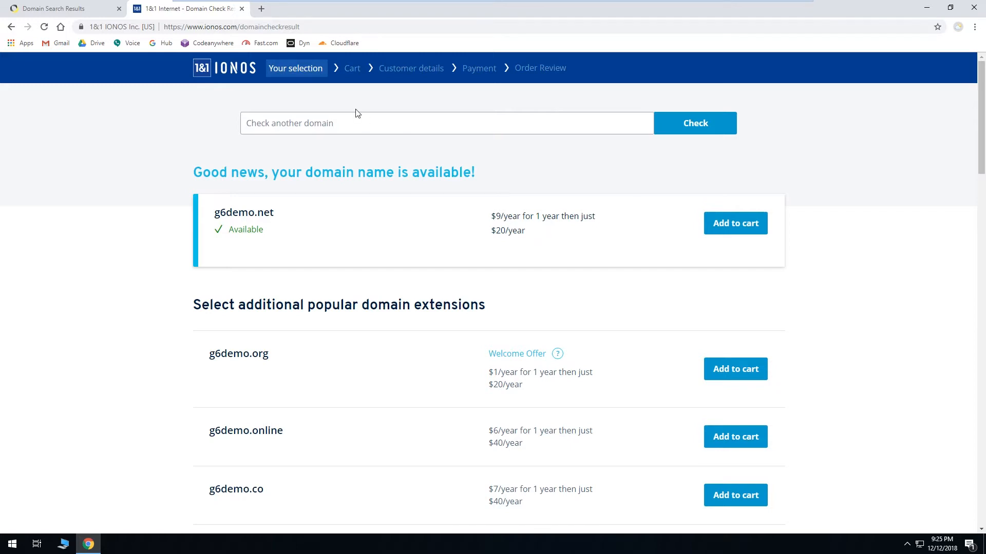
Step: Return to the Dyn registration tab and fill in the registrant contact details: full name, company G6 Technology Services, address, city, state, ZIP, phone and e-mail
left_click(241, 9)
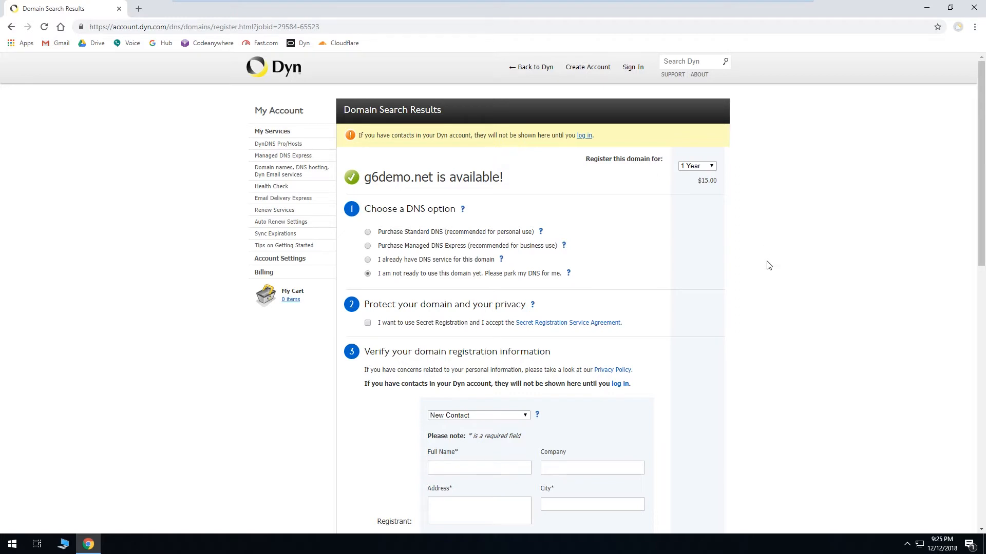
scroll(779, 282, "down", 3)
scroll(782, 283, "down", 3)
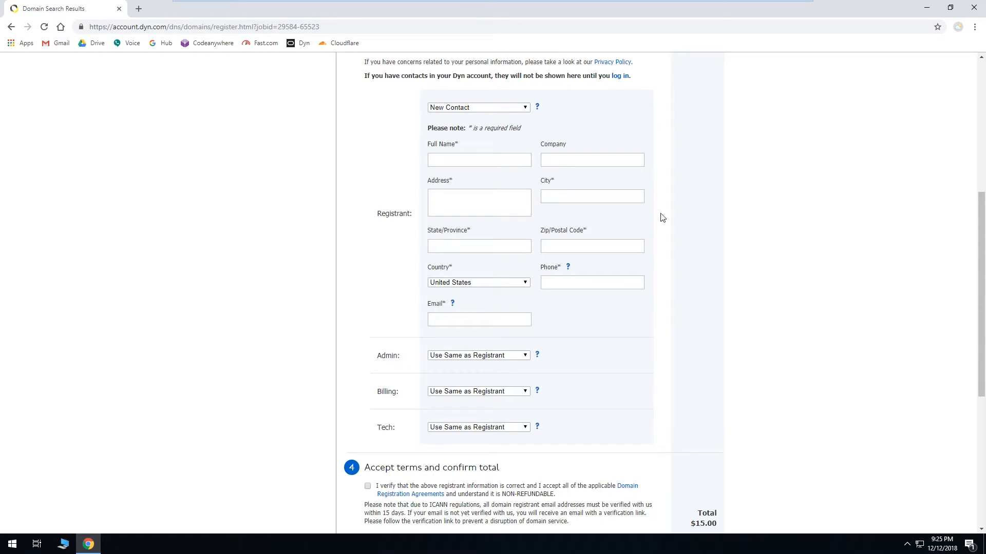
left_click(459, 159)
type("Network Administrator")
key("Tab")
type("G6 Technology Services")
key("Tab")
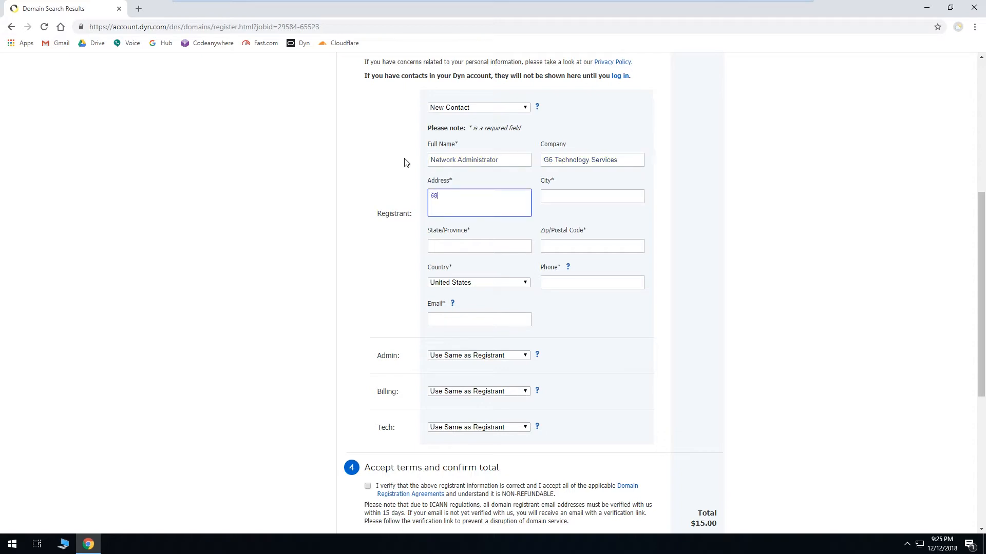
key("Tab")
type("Pensacola")
key("Tab")
type("FL")
key("Tab")
type("32504")
key("Tab")
key("Tab")
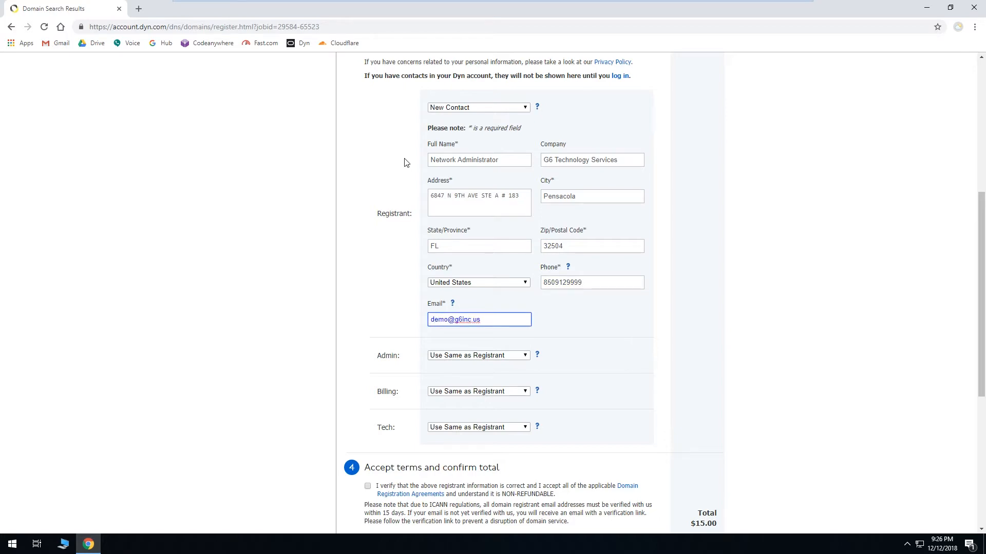
left_click(388, 308)
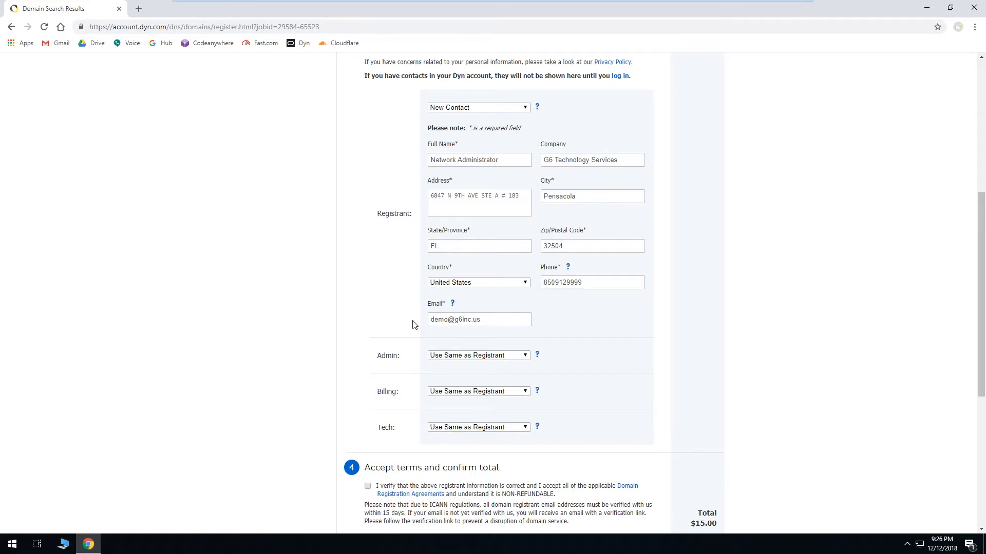
Step: Accept the domain registration terms and add g6demo.net to the cart
scroll(413, 324, "up", 6)
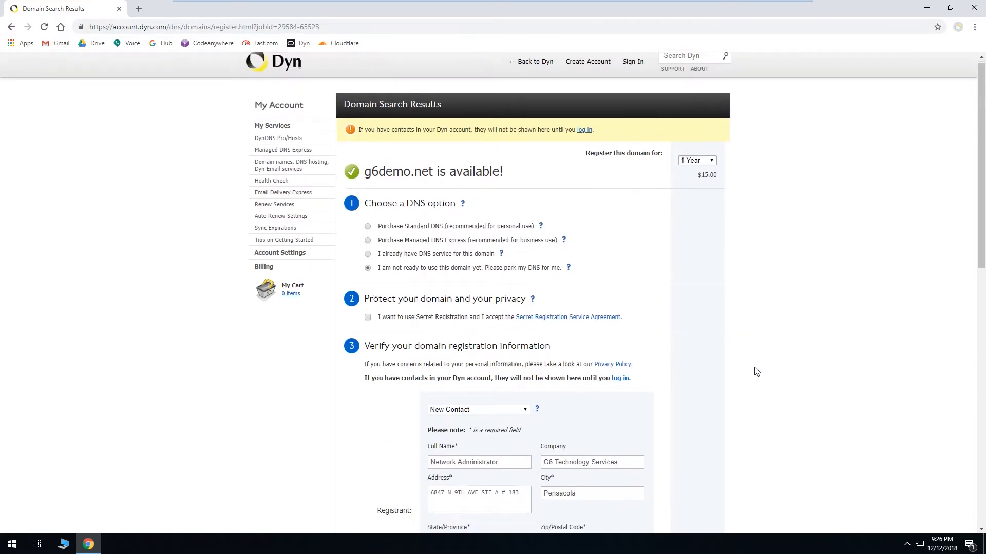
scroll(747, 367, "down", 2)
scroll(777, 341, "down", 4)
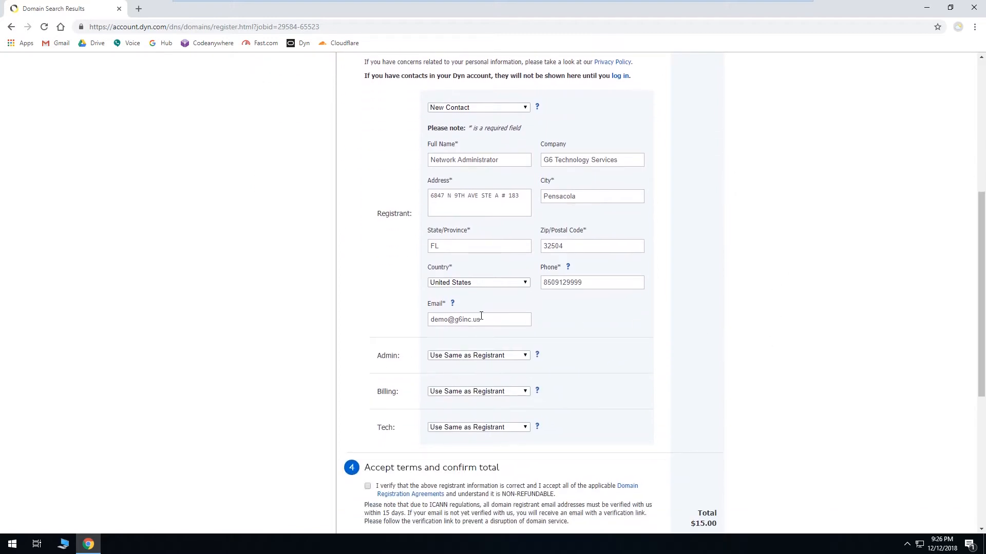
mouse_move(453, 304)
mouse_move(569, 269)
scroll(781, 317, "down", 2)
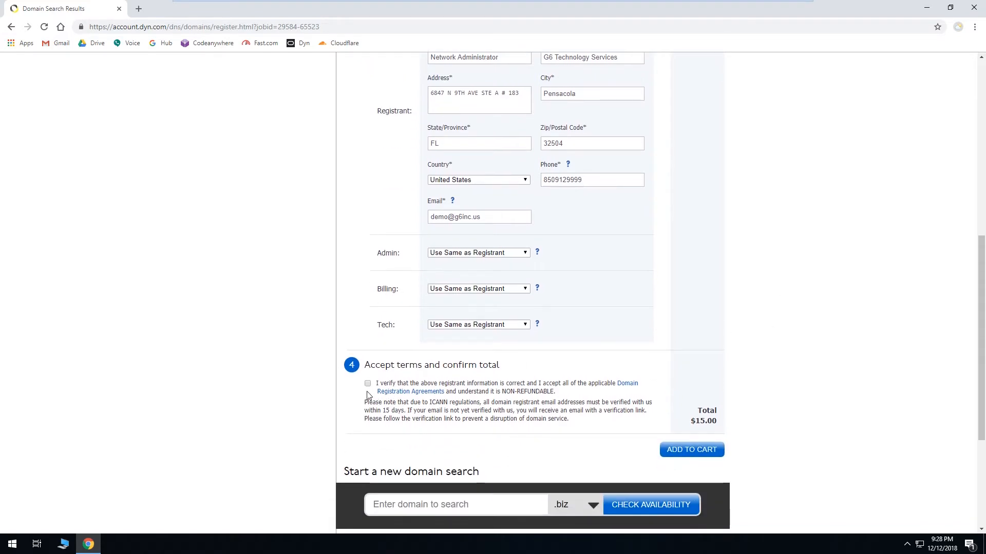
left_click(367, 384)
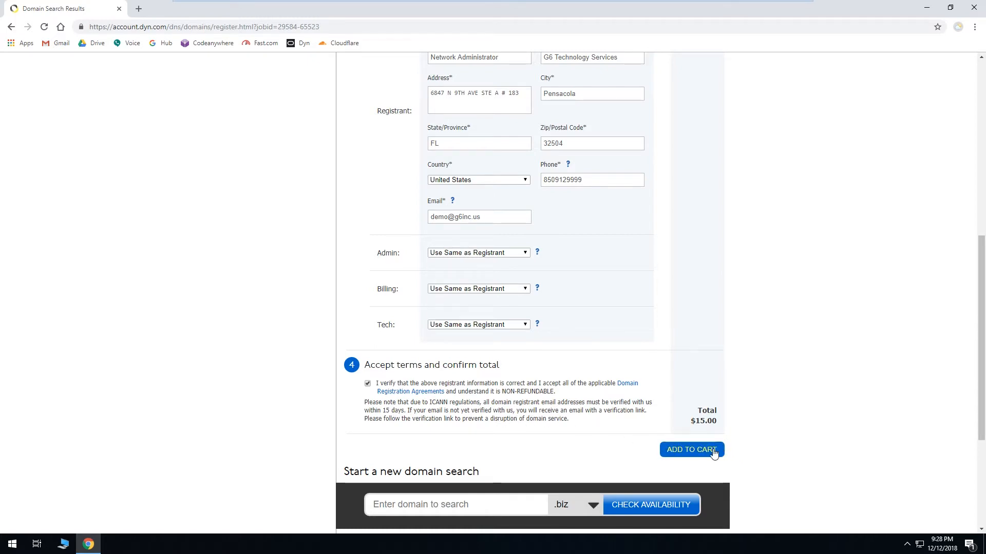
left_click(713, 451)
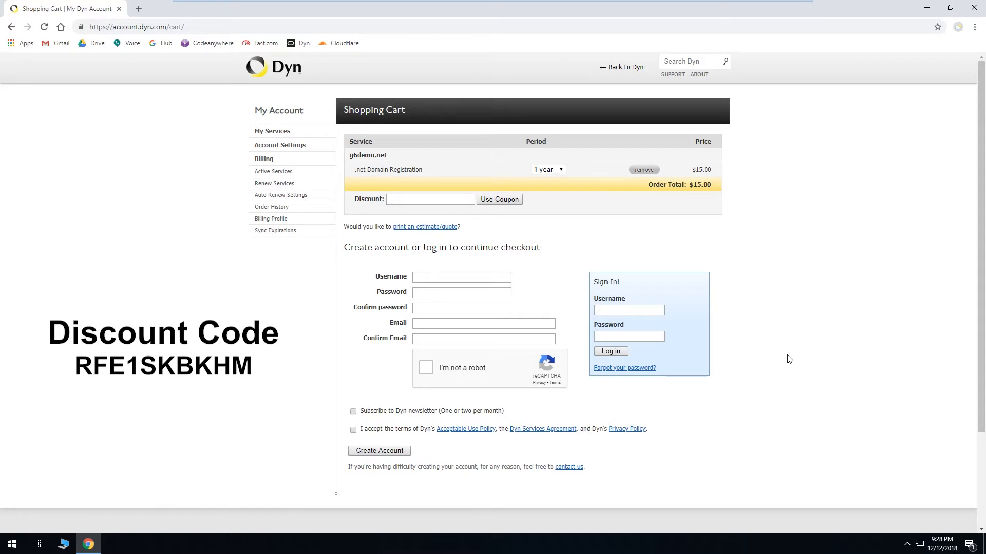
Step: Create a Dyn account with username g6demo, the account password and the contact e-mail, and save the password in the browser
left_click(490, 278)
type("g6demo")
left_click(477, 291)
key("ctrl+v")
key("Tab")
key("ctrl+v")
left_click(469, 323)
key("Tab")
left_click(425, 368)
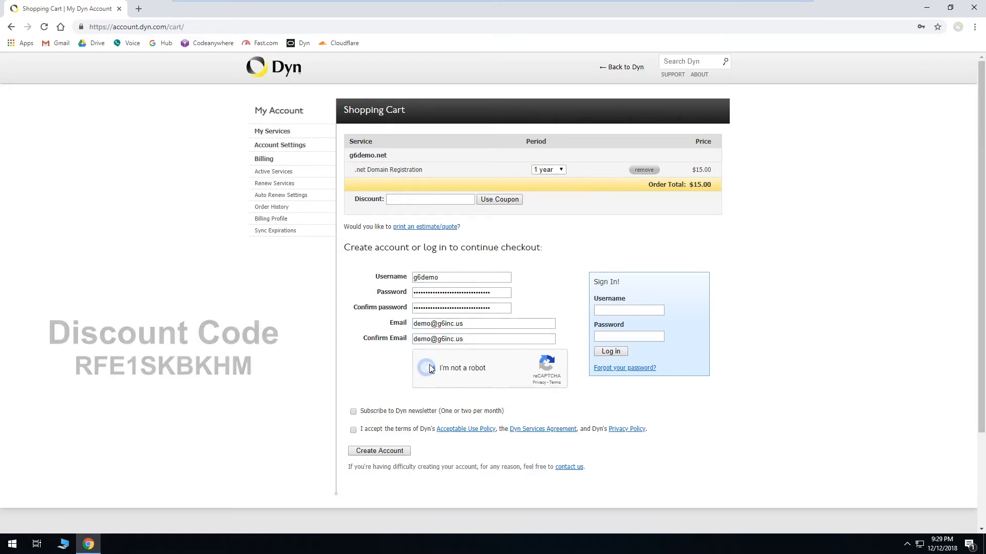
scroll(353, 348, "down", 2)
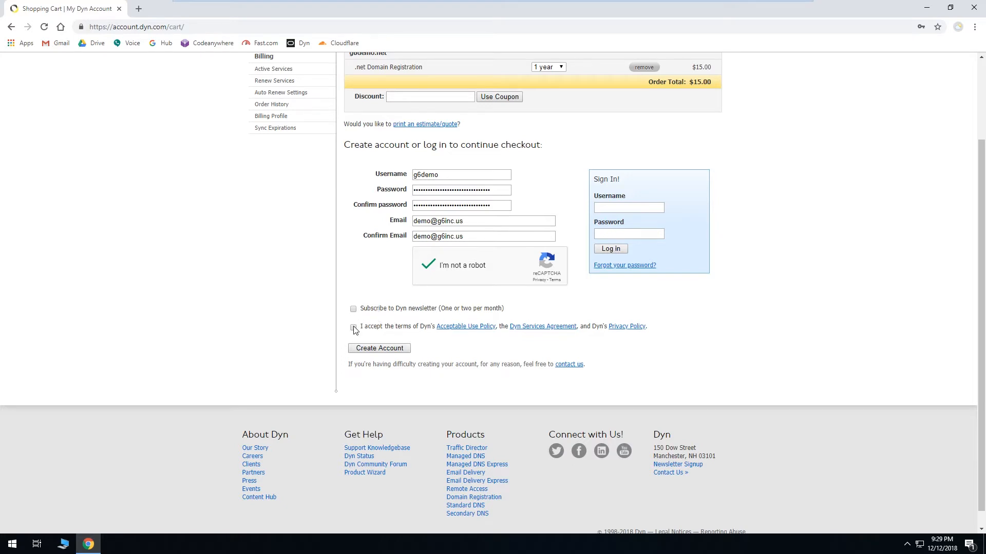
left_click(395, 349)
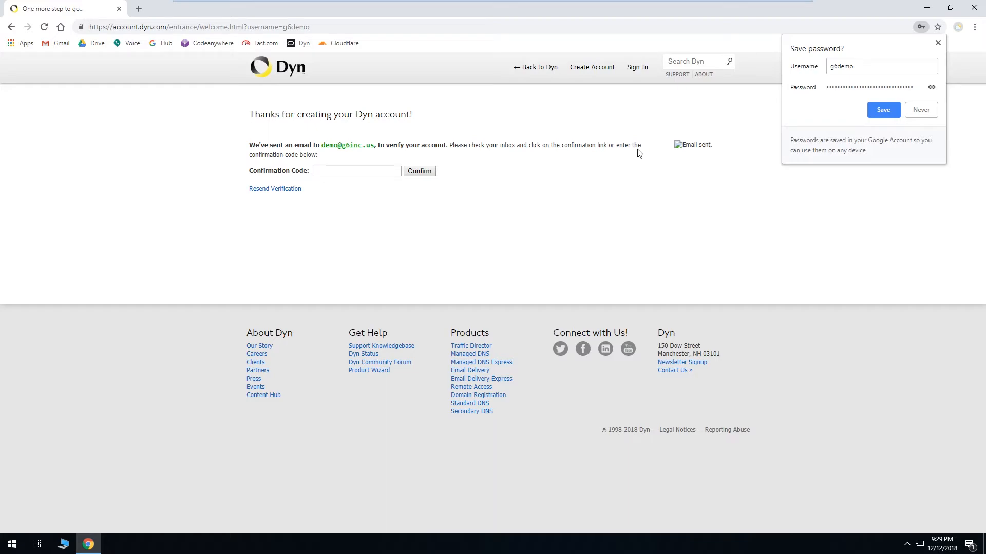
left_click(883, 110)
Step: Open Gmail in a new tab and follow the confirmation link in the Dyn welcome e-mail
left_click(138, 8)
left_click(68, 44)
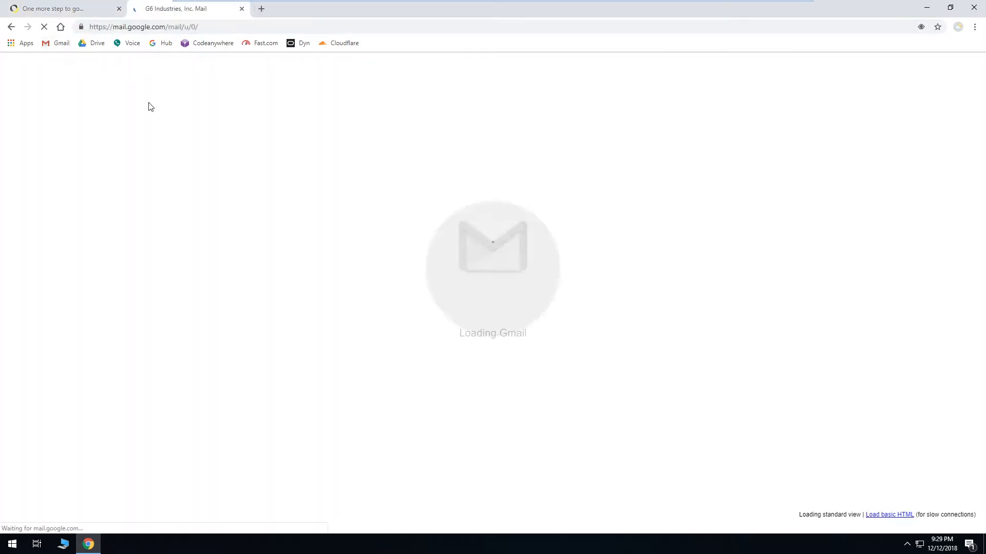
left_click(310, 118)
scroll(329, 265, "down", 1)
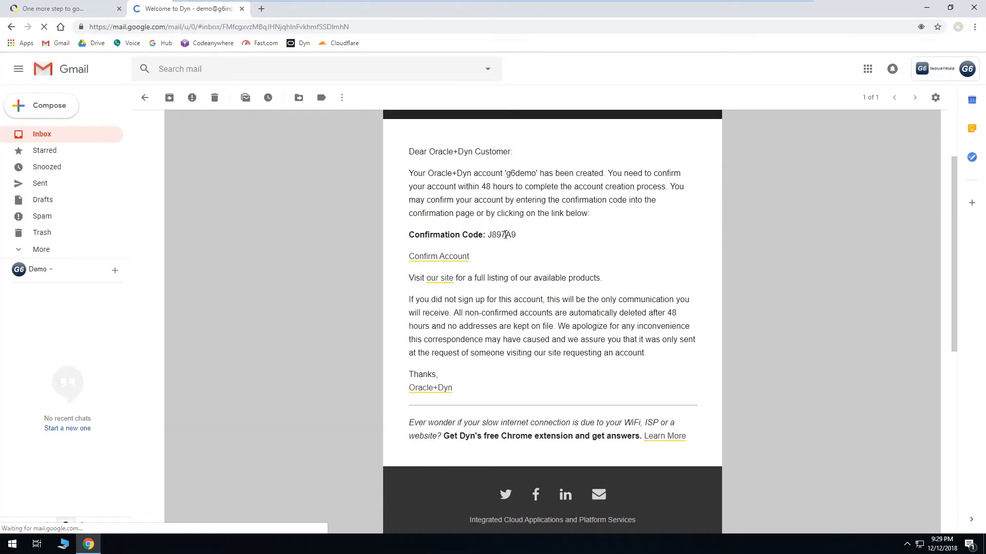
left_click(441, 257)
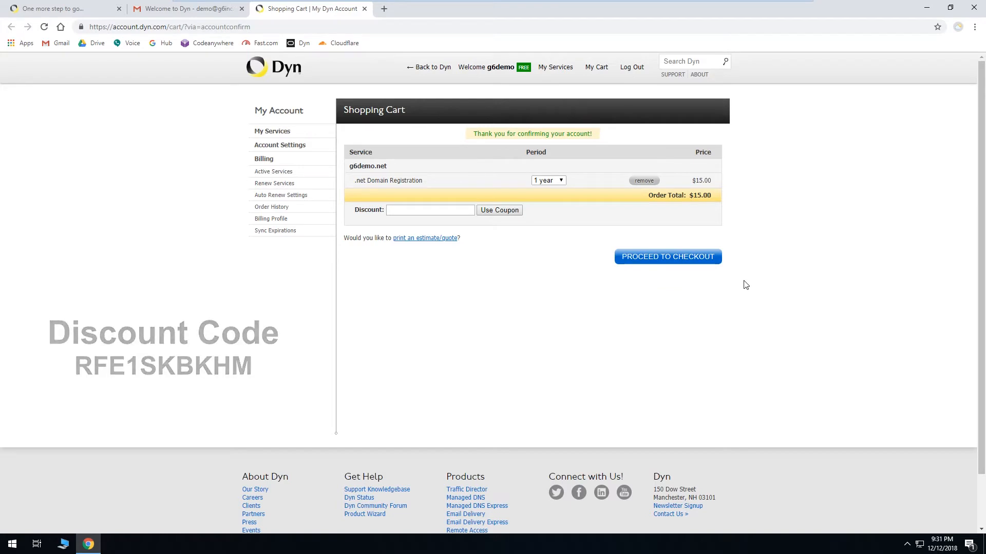
Step: Proceed to checkout for g6demo.net and start filling in the credit card payment details
left_click(707, 259)
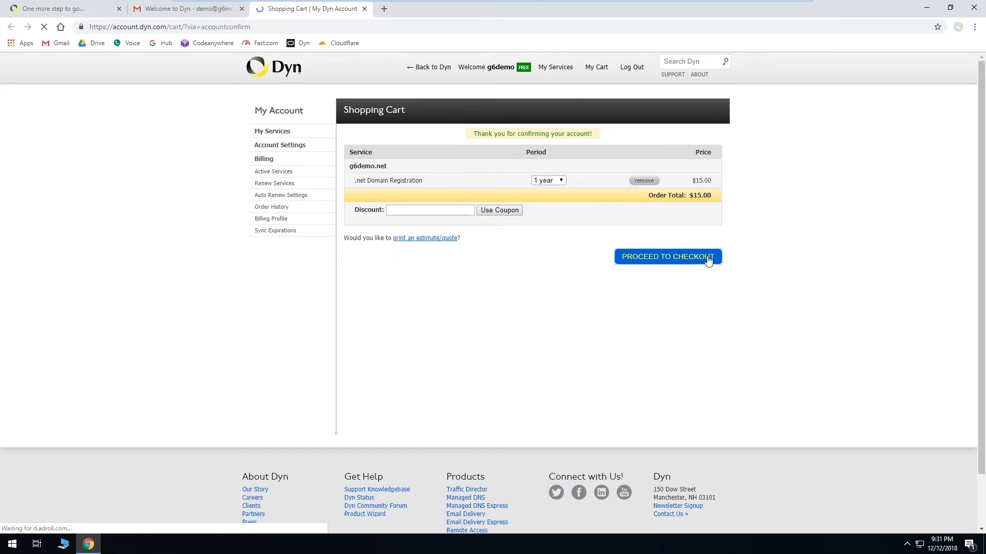
scroll(708, 262, "down", 1)
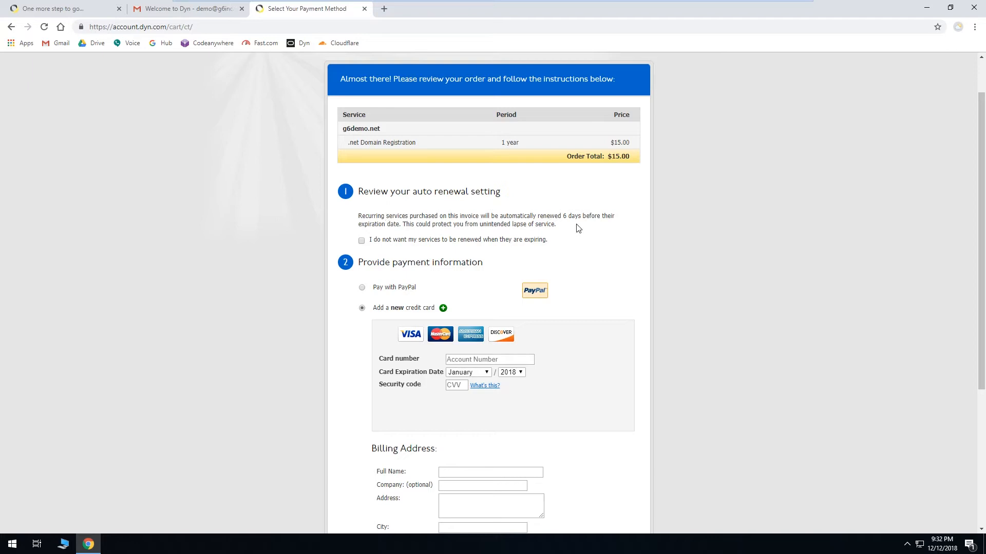
left_click(361, 242)
left_click(361, 241)
scroll(345, 221, "down", 2)
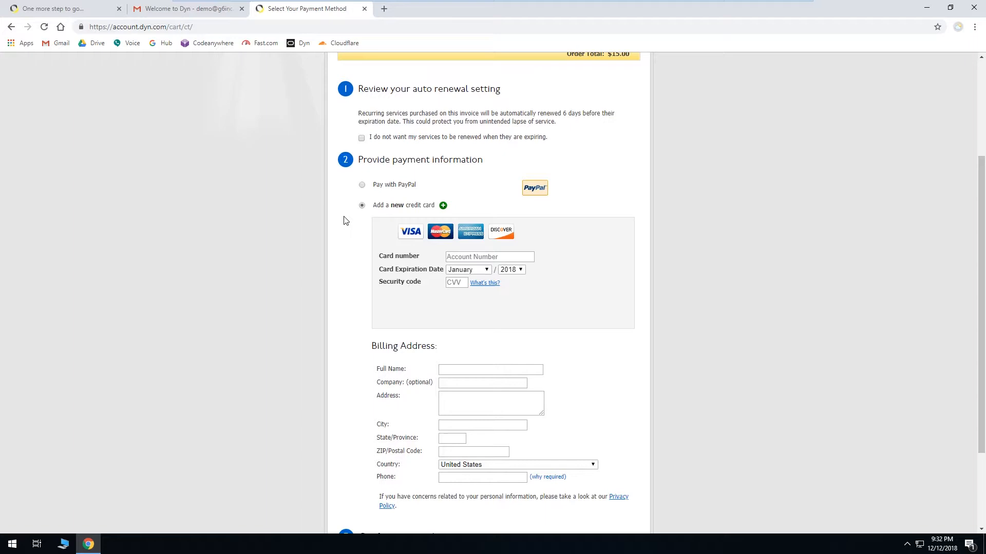
scroll(344, 221, "down", 1)
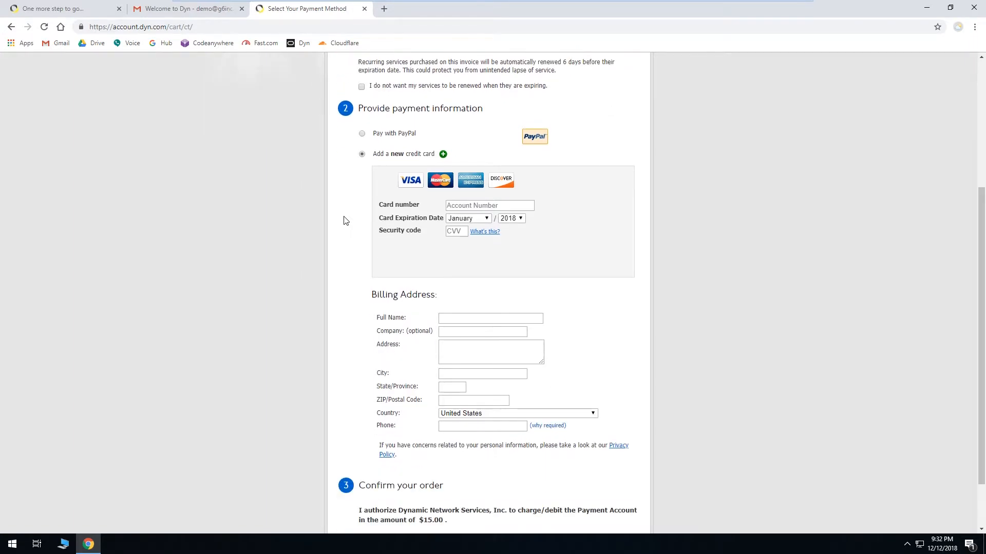
scroll(345, 241, "up", 3)
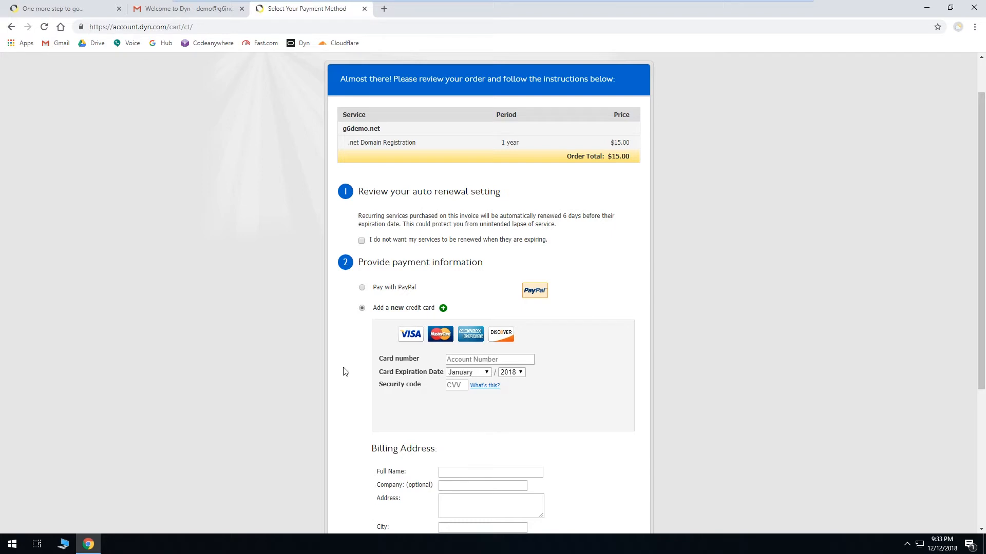
scroll(344, 372, "down", 2)
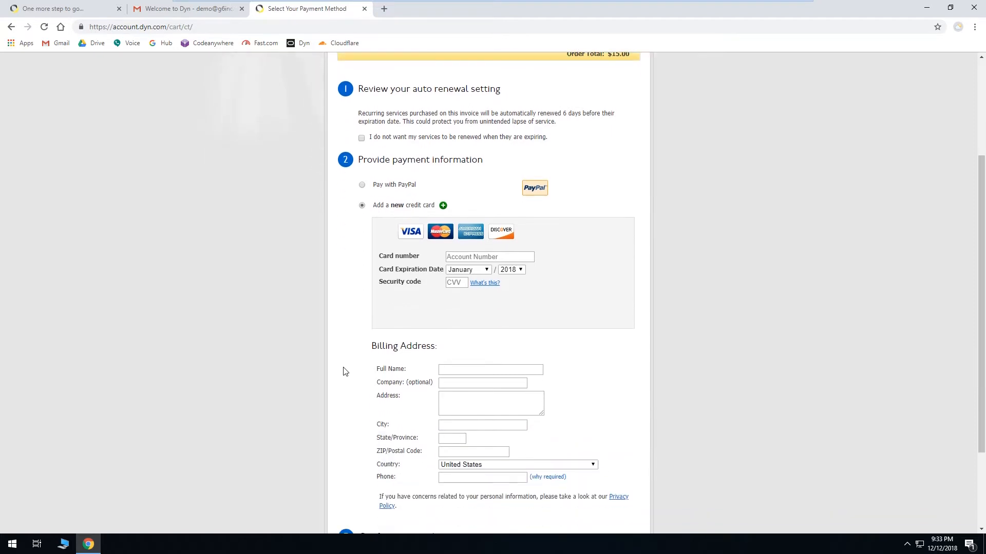
left_click(463, 256)
scroll(589, 279, "down", 2)
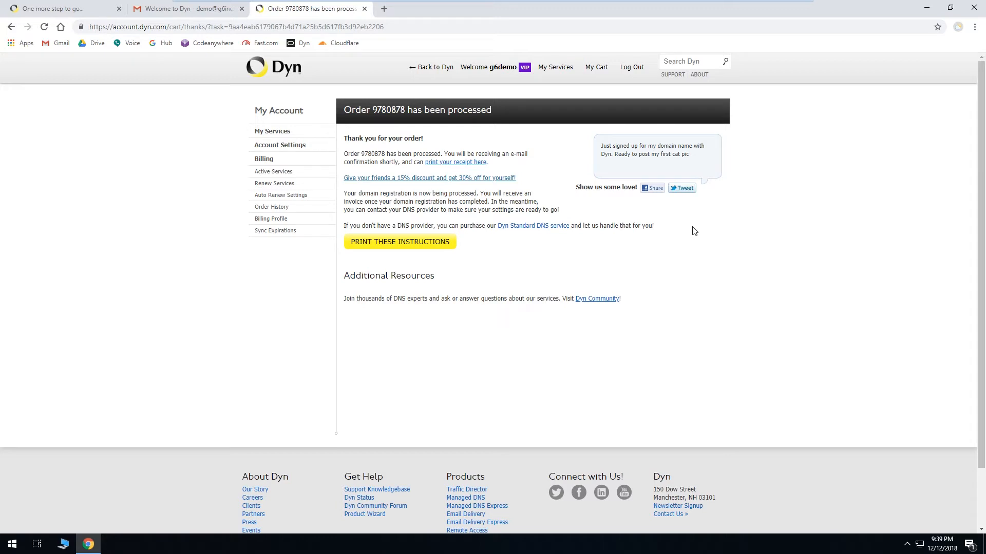
Step: Open the g6demo.net domain registration details from My Services
left_click(285, 135)
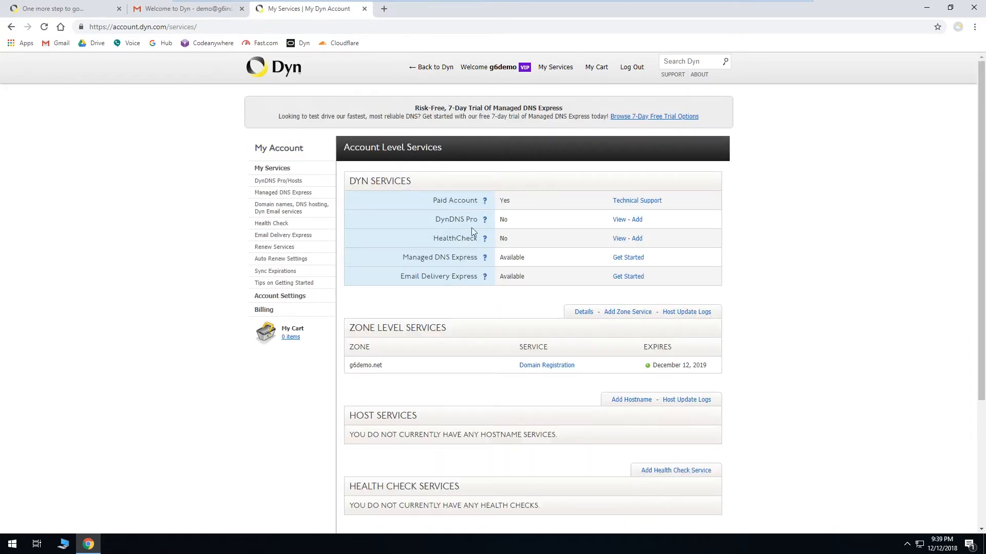
scroll(834, 288, "down", 2)
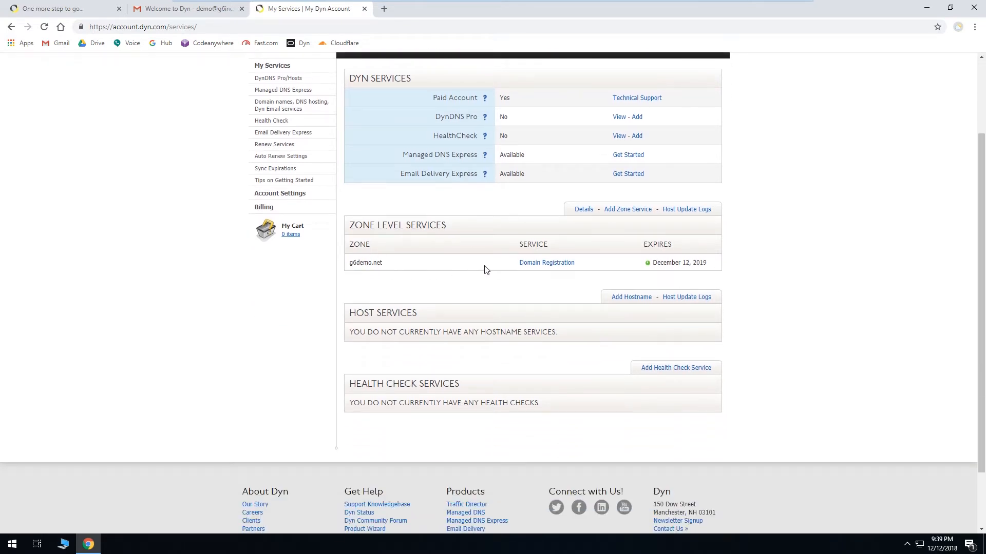
left_click(527, 264)
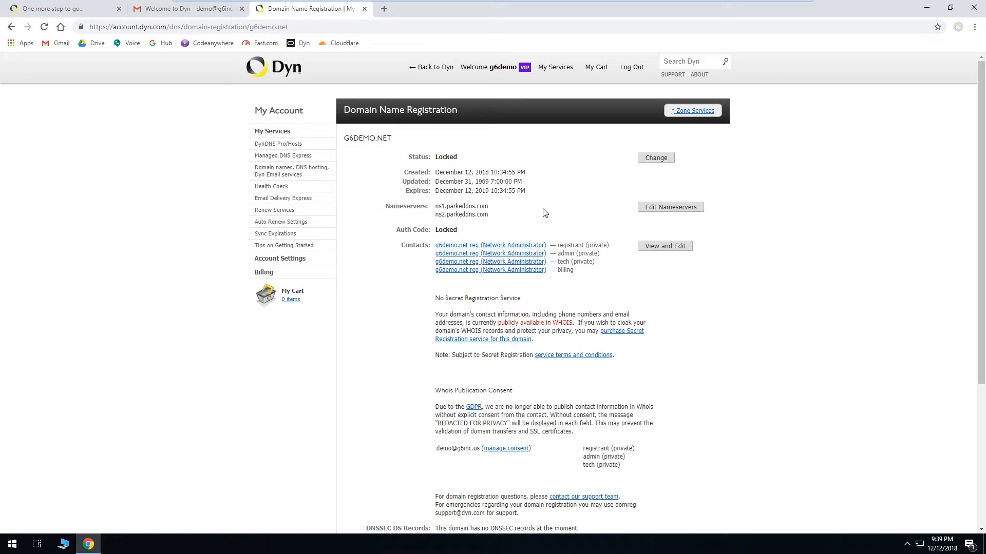
Step: Visit g6demo.net in a new tab to view its parked page, then close that tab
left_click(384, 9)
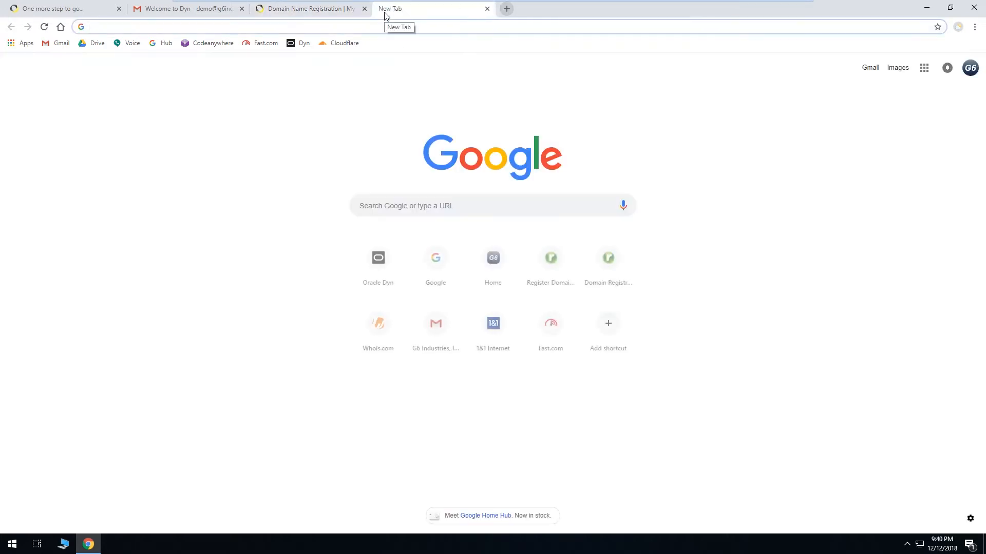
type("g6demo.net")
key("Return")
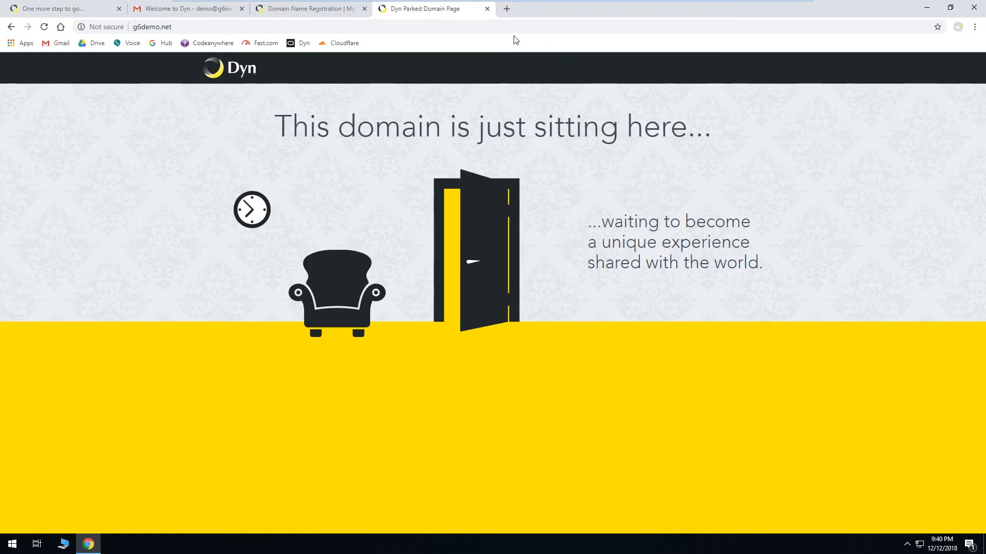
left_click(487, 8)
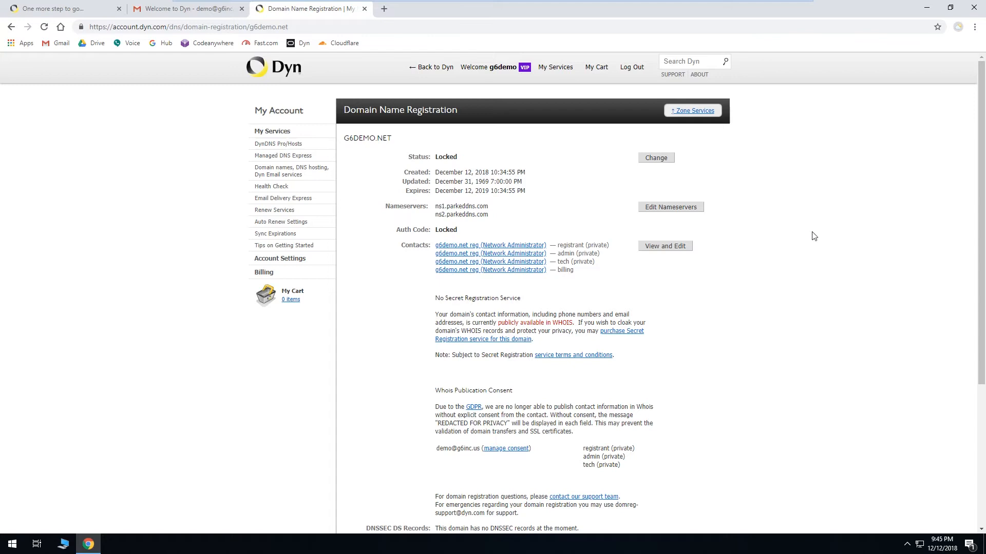
Step: Close the first Dyn tab and open Cloudflare's sign-up page in a new tab
left_click(121, 9)
left_click(264, 11)
type("cloudflare.com")
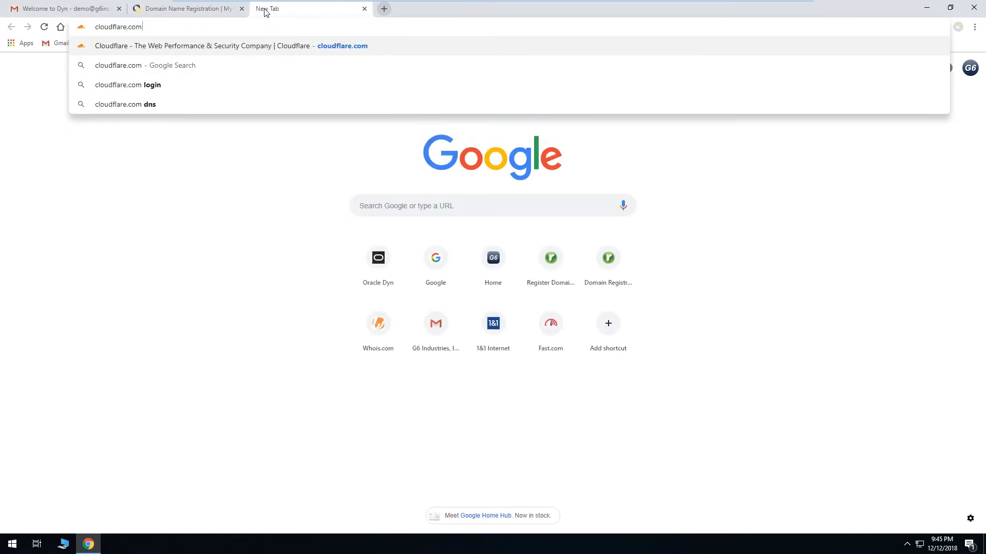
key("Return")
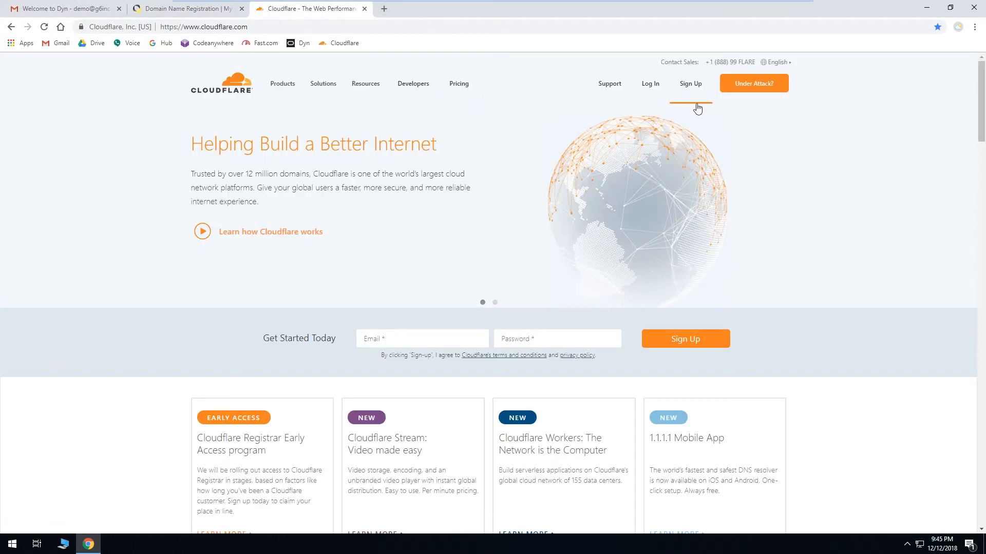
left_click(693, 88)
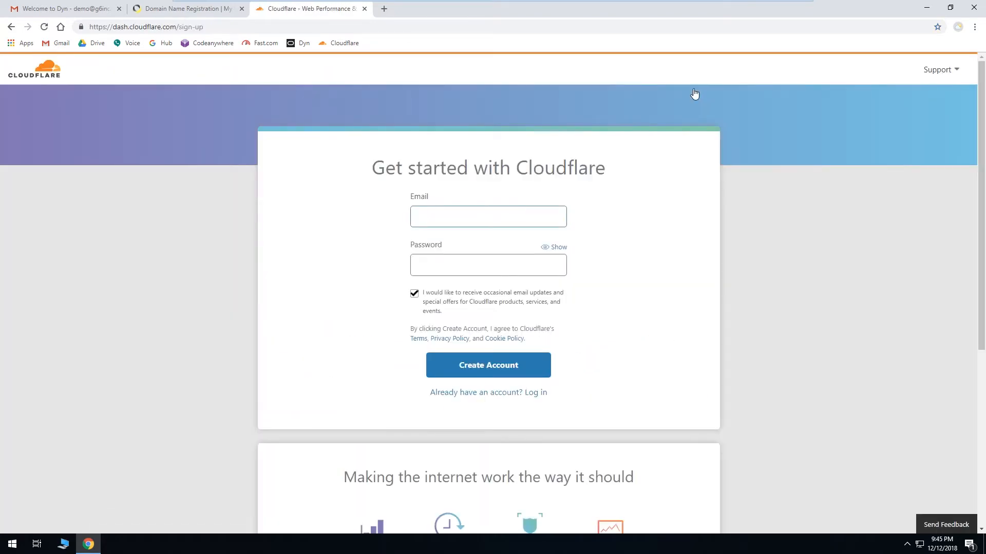
Step: Create a Cloudflare account with the contact e-mail and the account password, opting out of e-mail updates, and save the password
left_click(527, 215)
key("Tab")
key("ctrl+v")
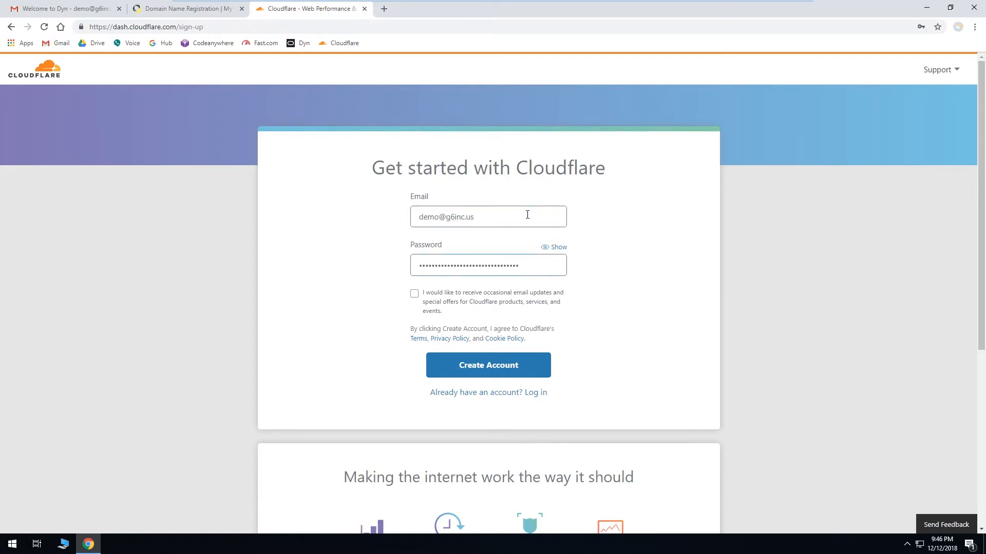
left_click(415, 296)
left_click(415, 294)
left_click(386, 313)
left_click(525, 365)
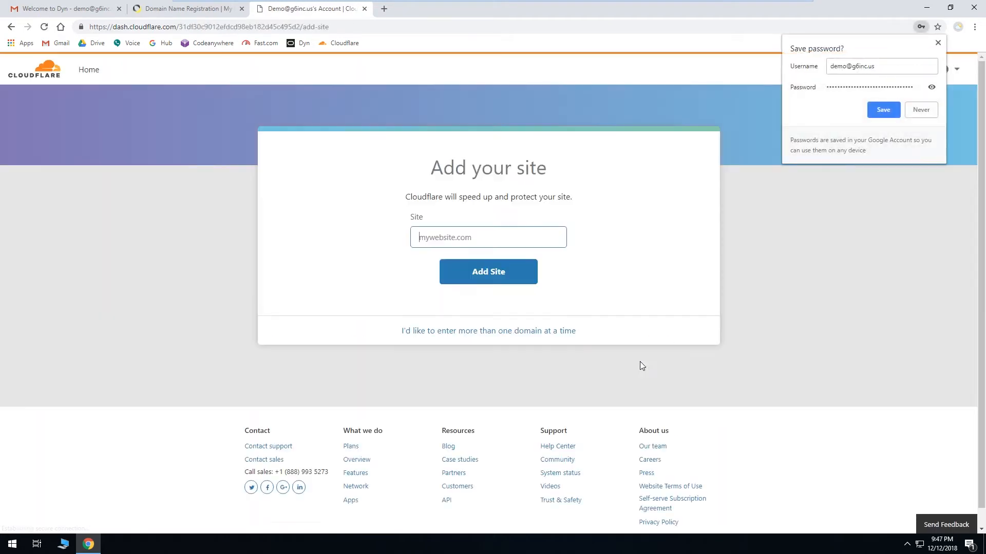
left_click(883, 109)
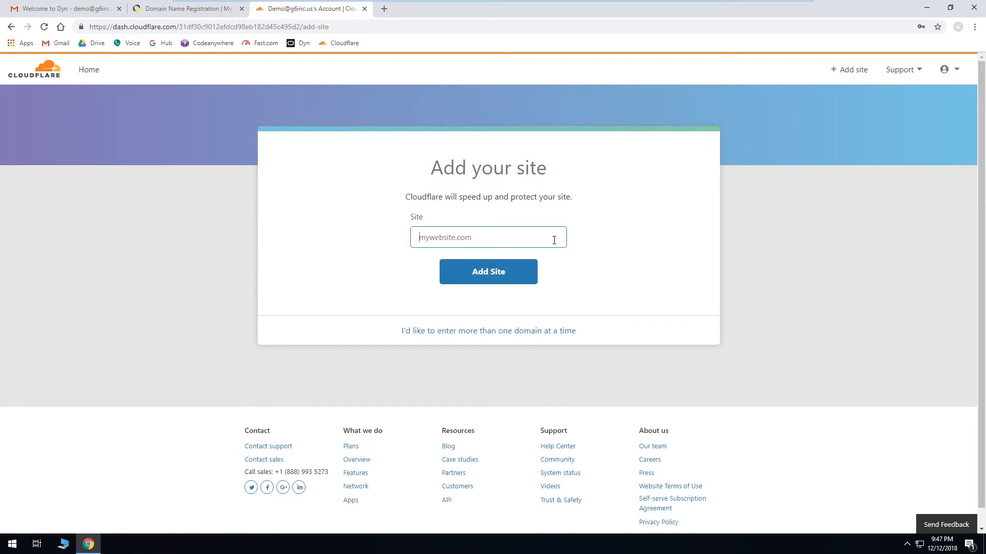
Step: Add g6demo.net as a new site in Cloudflare and proceed past the DNS record query
type("g6demo.net")
left_click(519, 273)
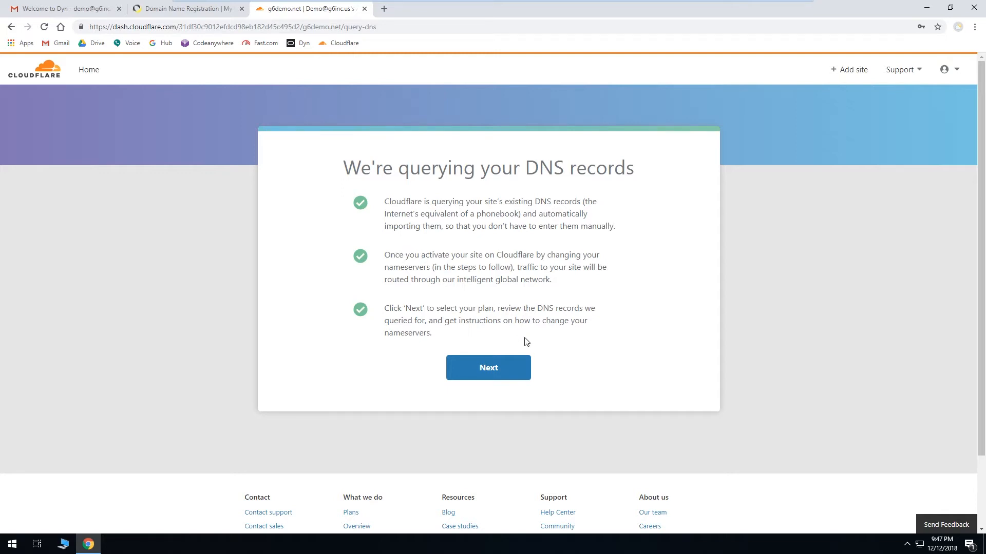
left_click(521, 369)
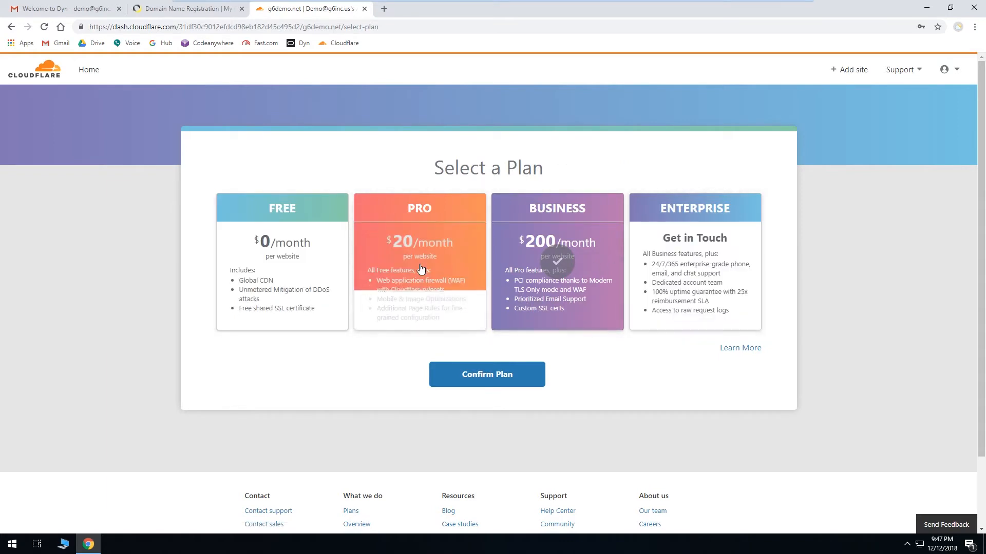
Step: Select the Free plan and confirm the subscription
left_click(297, 275)
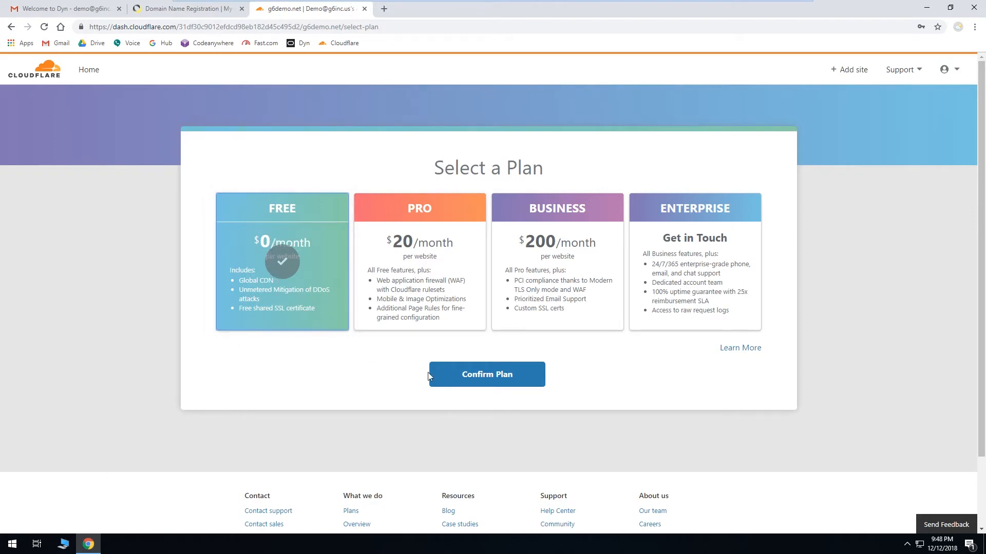
left_click(445, 376)
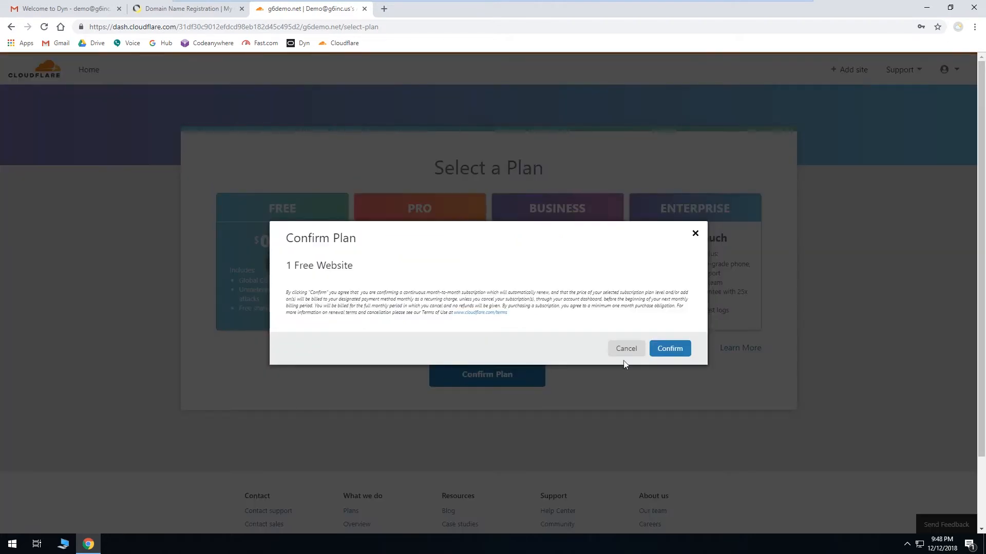
left_click(678, 352)
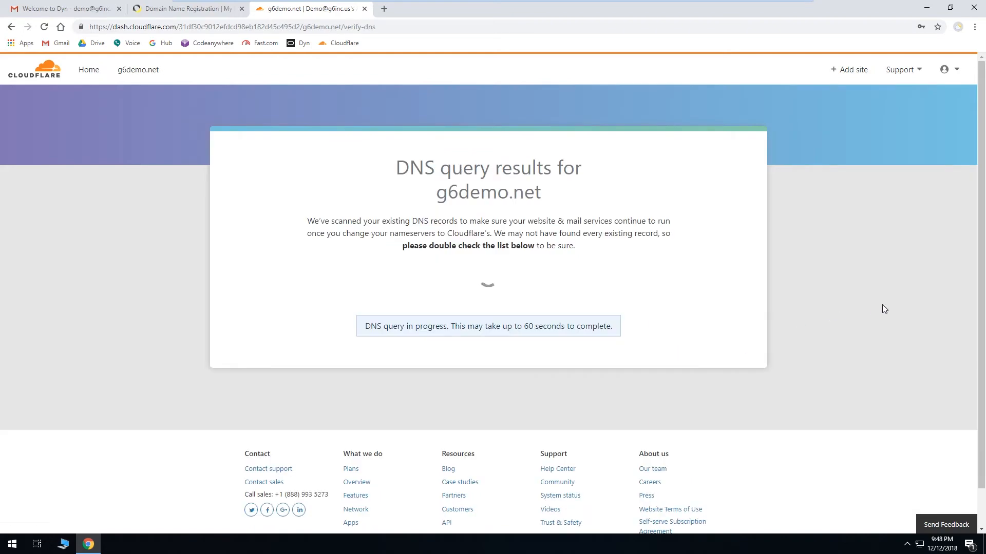
Step: Delete all six imported DNS records for g6demo.net, confirming each deletion, then continue
scroll(870, 295, "down", 3)
scroll(872, 298, "down", 3)
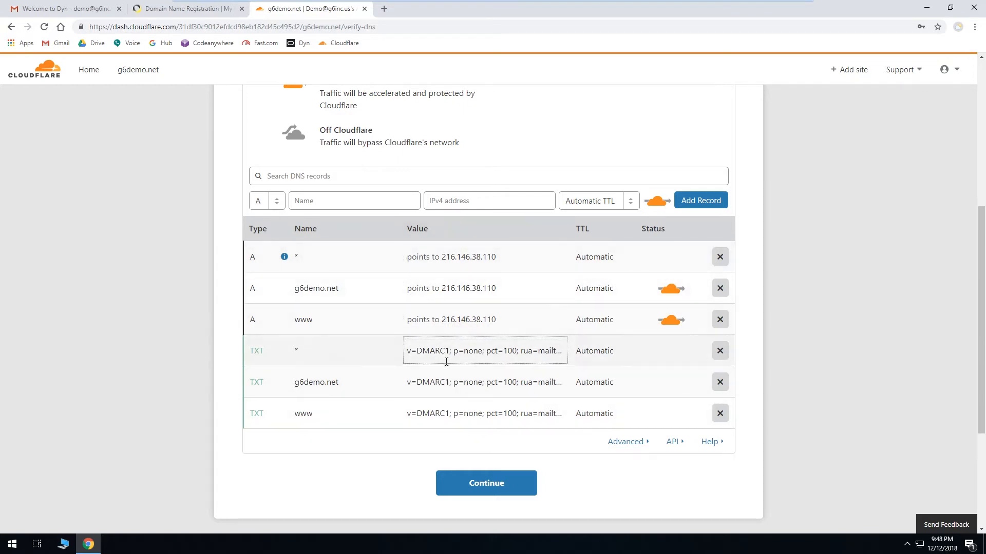
left_click(720, 257)
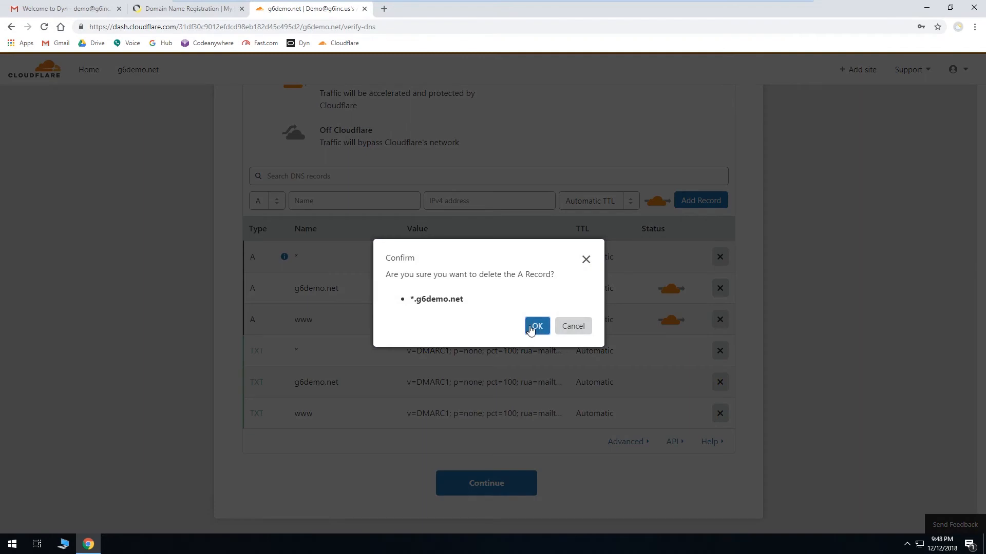
left_click(531, 329)
left_click(719, 257)
left_click(532, 327)
left_click(532, 327)
left_click(719, 257)
left_click(536, 327)
left_click(719, 256)
left_click(536, 327)
left_click(719, 257)
left_click(534, 327)
left_click(719, 257)
left_click(535, 327)
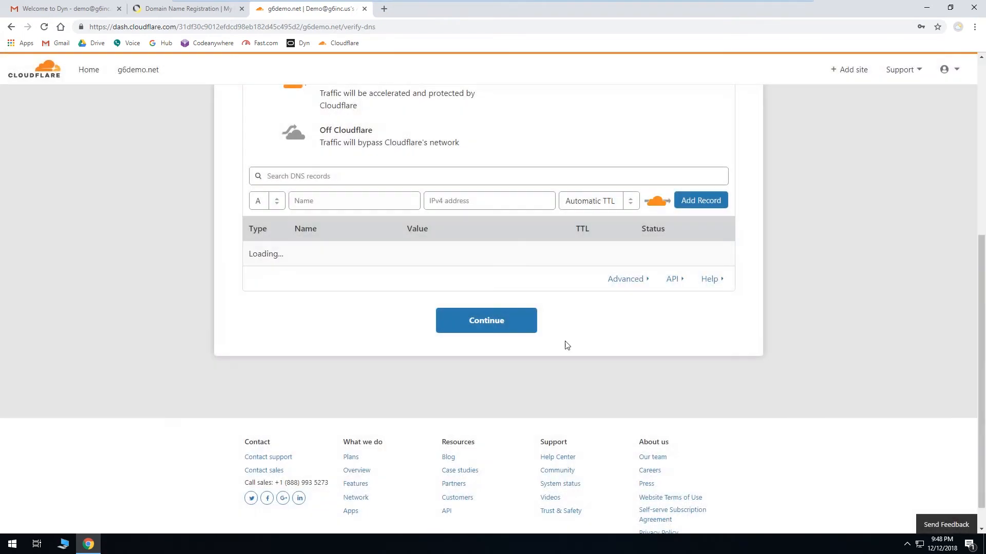
left_click(518, 326)
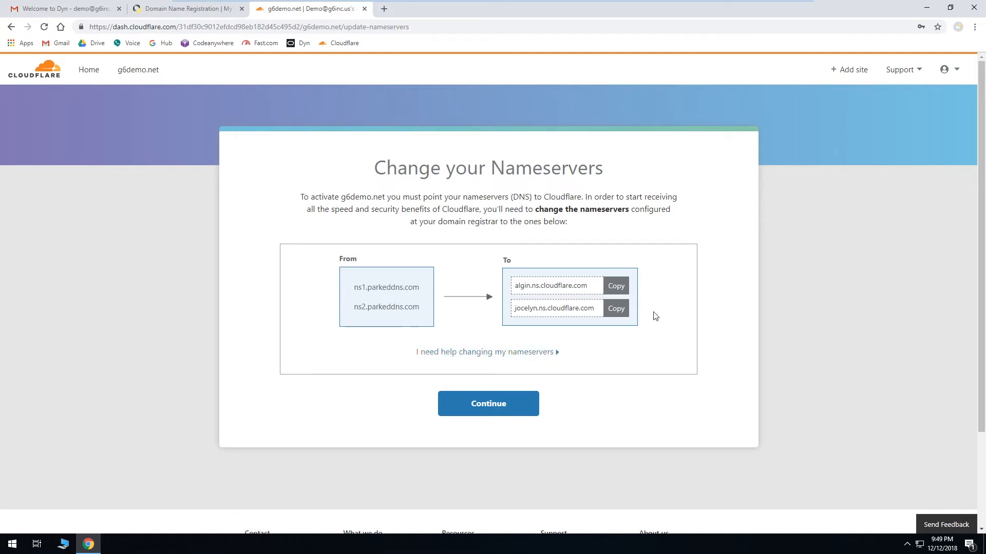
Step: Copy Cloudflare's first nameserver and paste it over the existing nameservers in Dyn's nameserver editor for g6demo.net
left_click(616, 286)
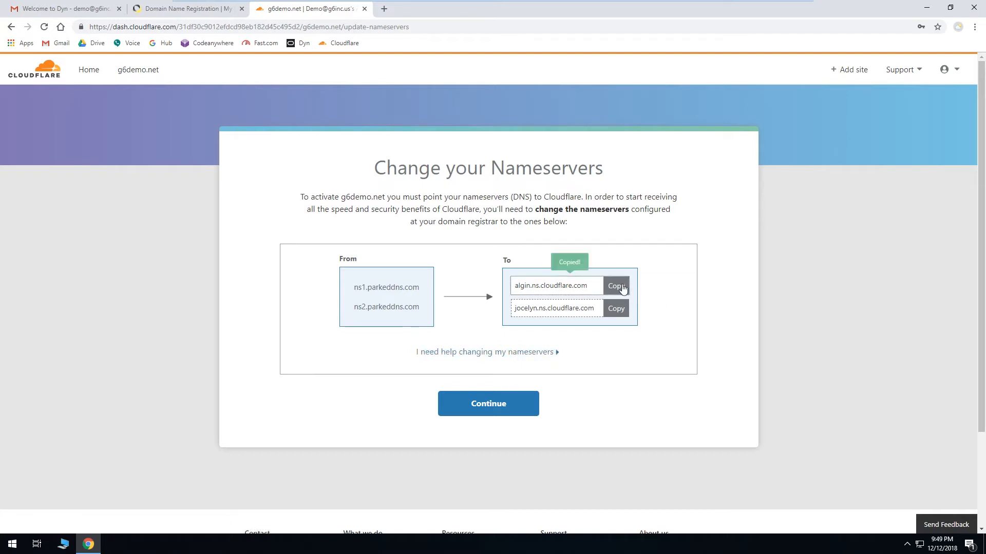
left_click(226, 10)
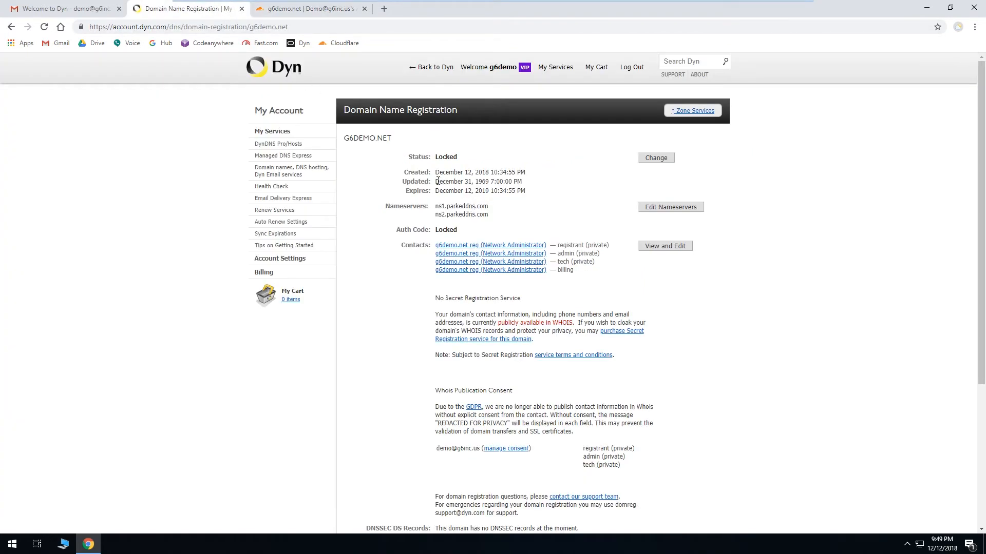
left_click(278, 132)
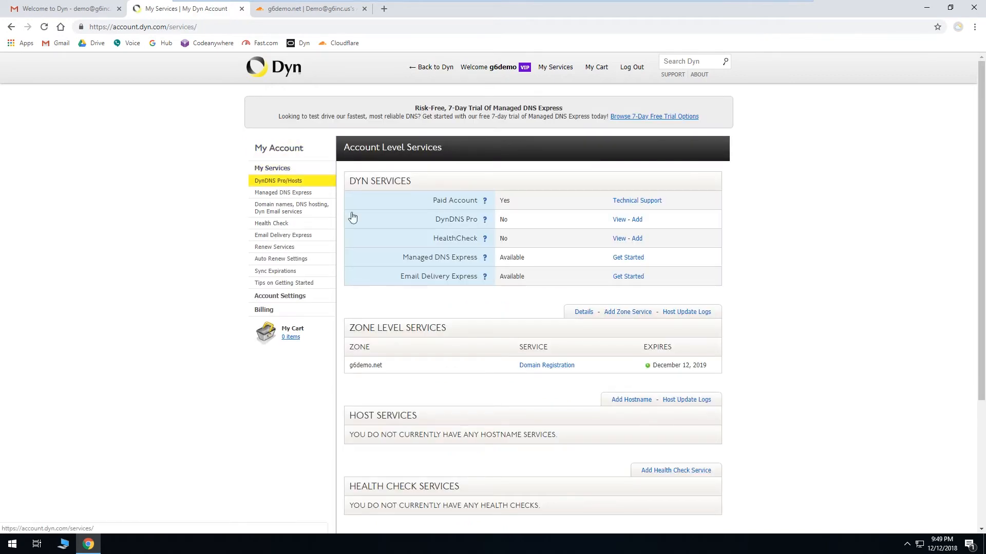
scroll(577, 356, "down", 2)
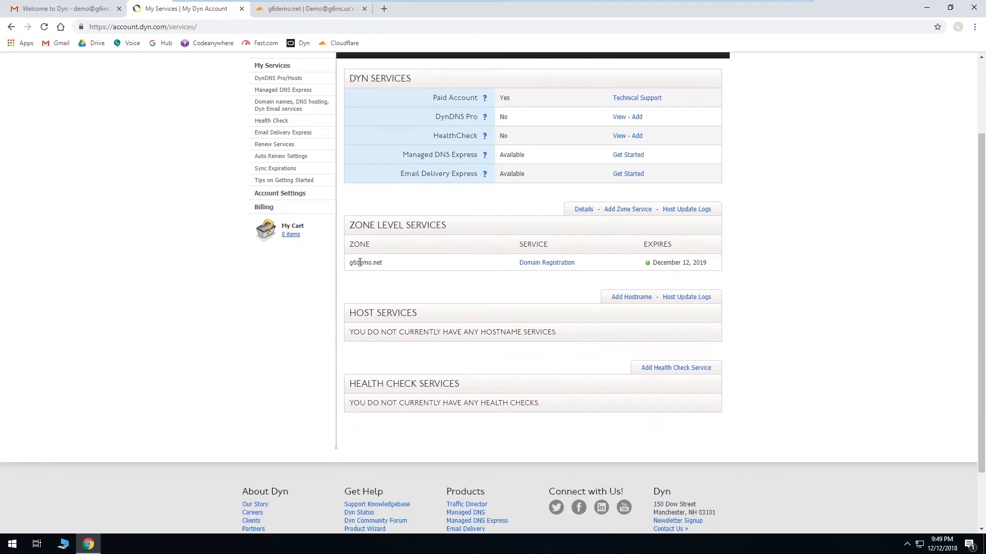
left_click(532, 267)
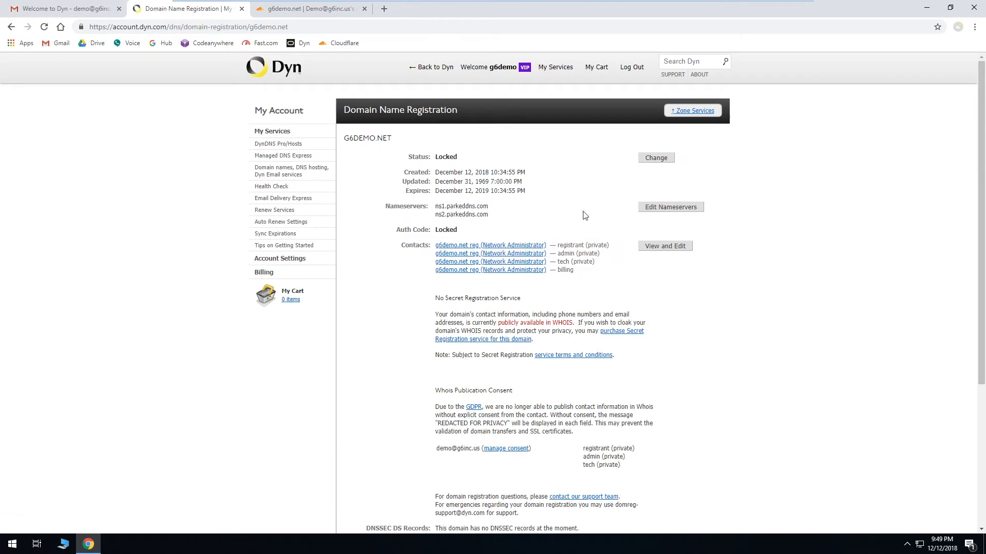
left_click(684, 214)
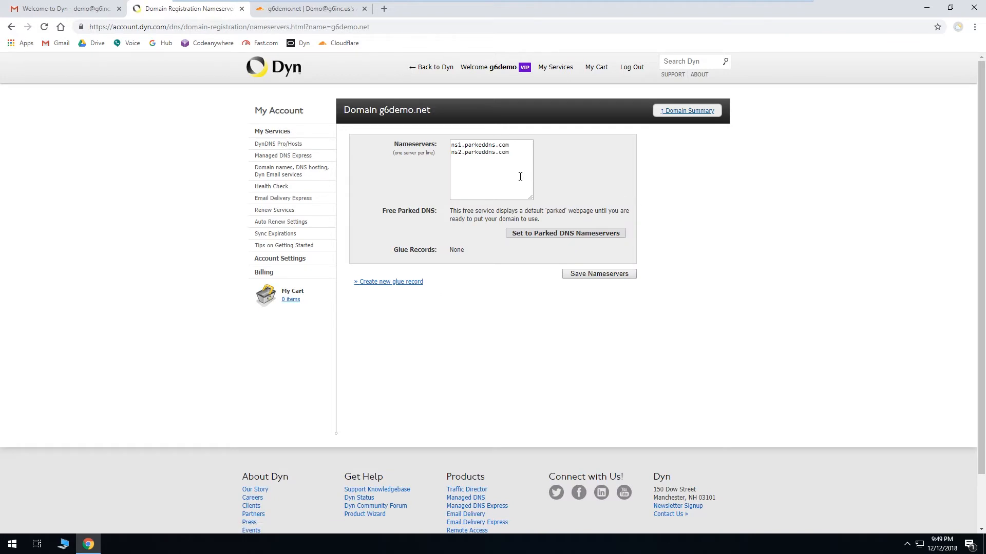
left_click_drag(519, 170, 441, 137)
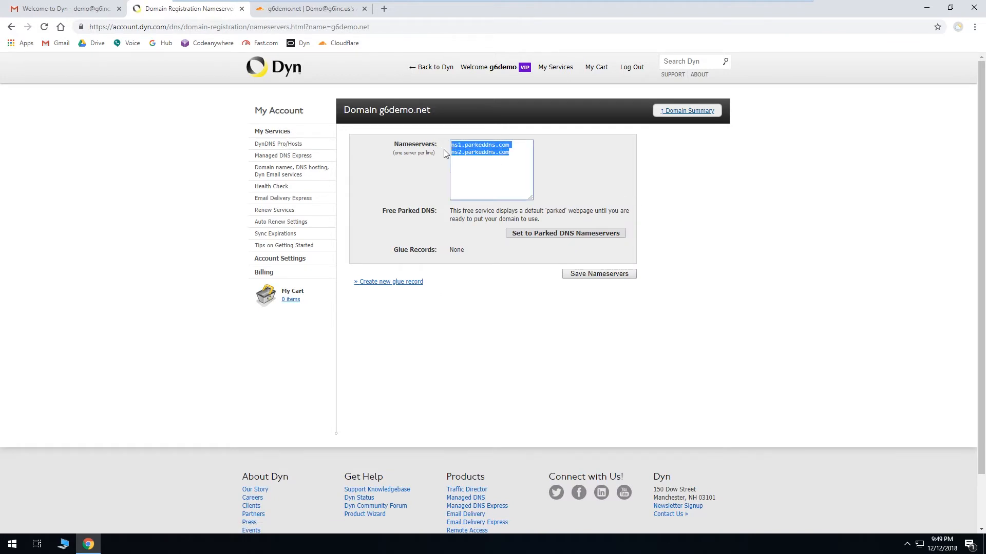
key("Delete")
key("ctrl+v")
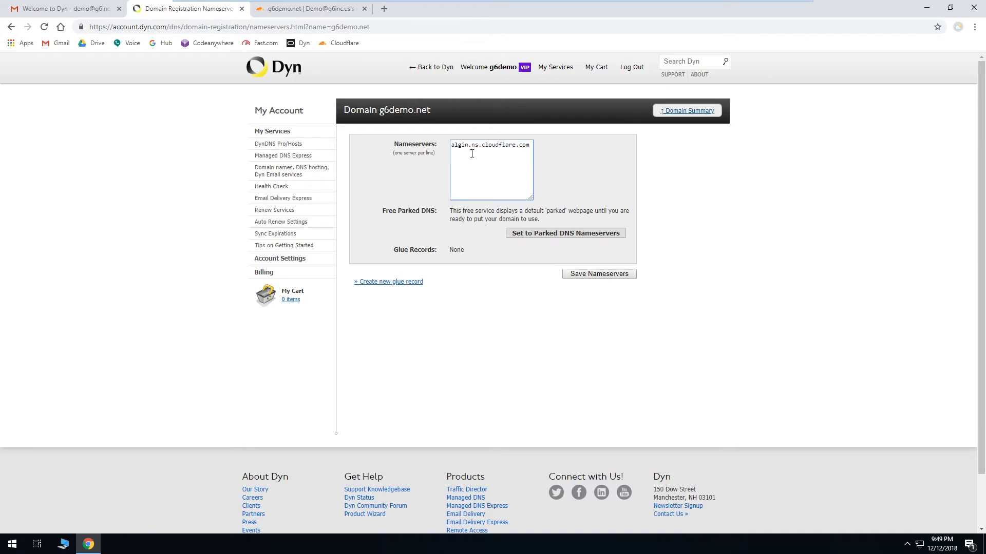
Step: Copy the second Cloudflare nameserver, add jocelyn.ns.cloudflare.com on a new line in Dyn, and save the nameservers
left_click(323, 16)
left_click(618, 310)
left_click(216, 10)
key("Return")
key("ctrl+v")
left_click_drag(532, 198, 560, 195)
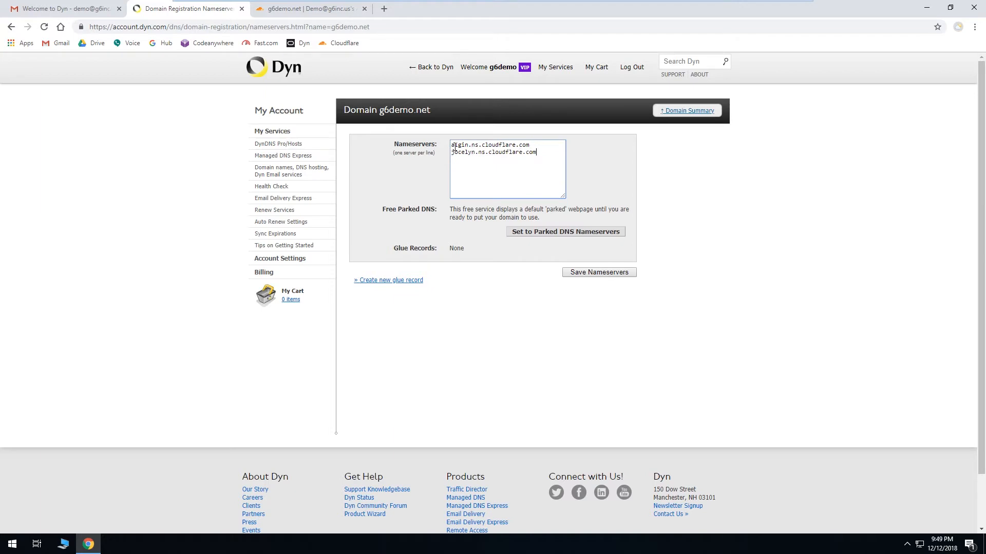
left_click(615, 276)
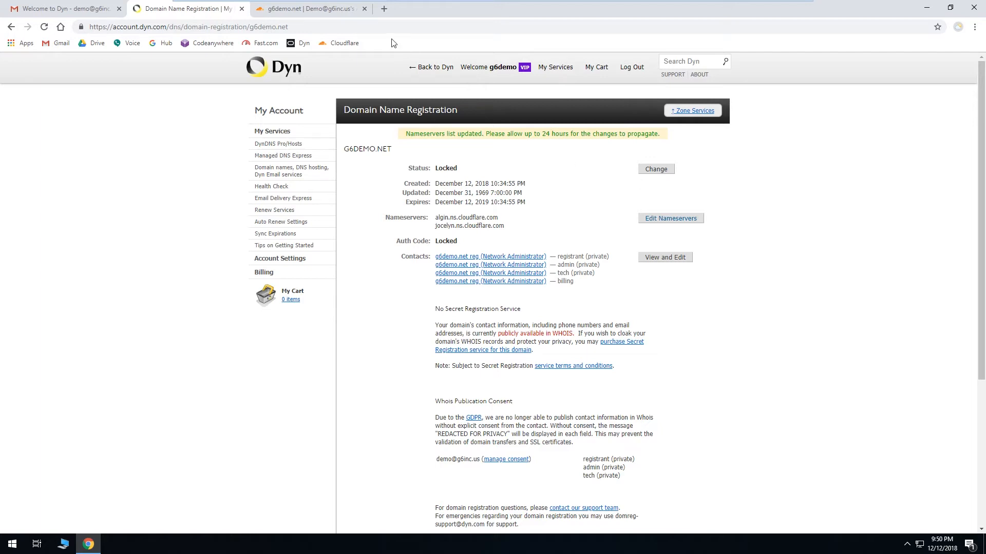
Step: Continue to the g6demo.net overview in Cloudflare and request a nameserver re-check
left_click(348, 10)
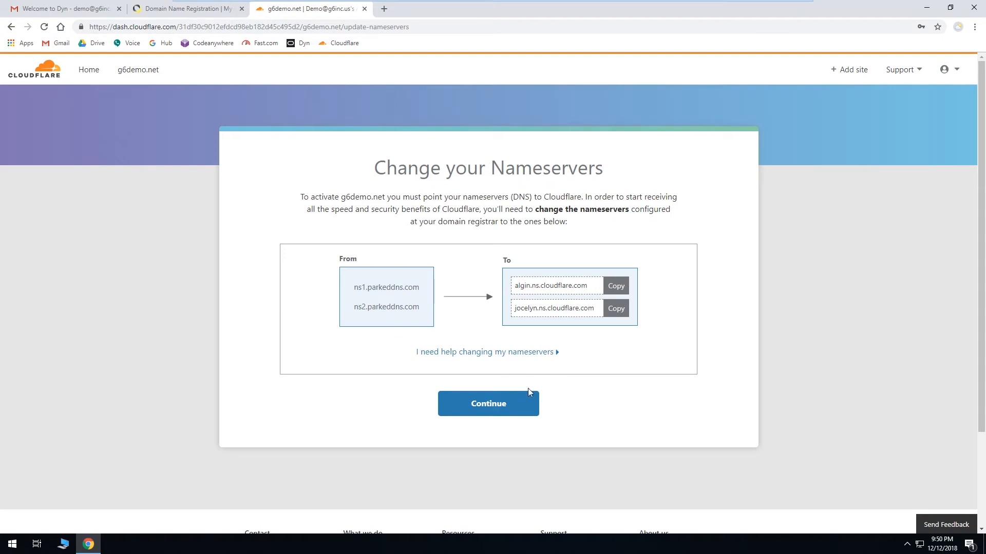
left_click(517, 402)
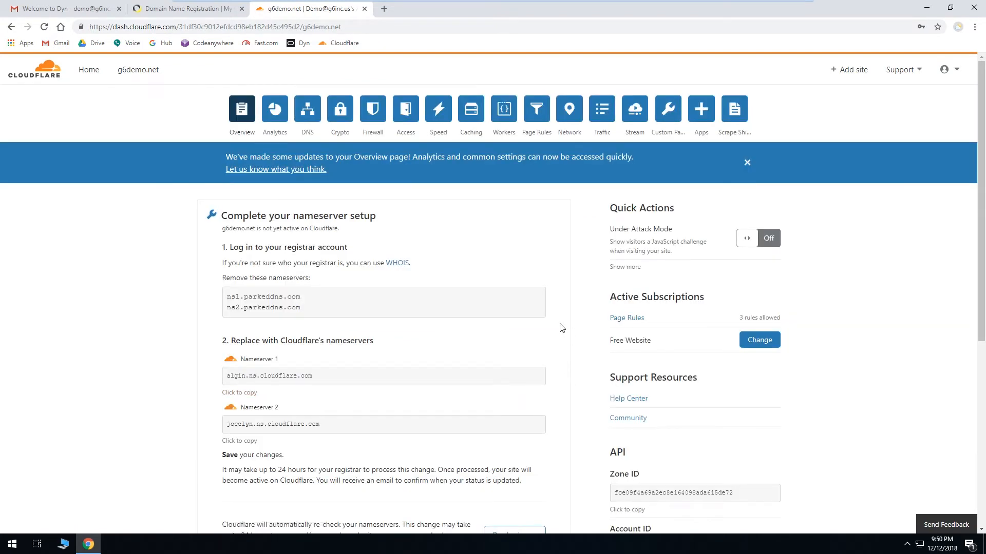
scroll(562, 327, "down", 1)
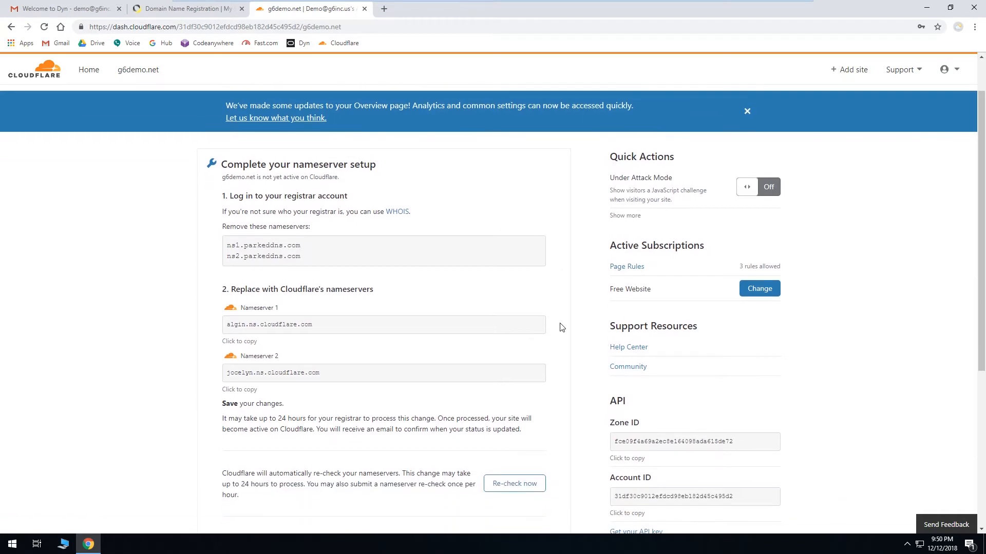
scroll(561, 327, "down", 1)
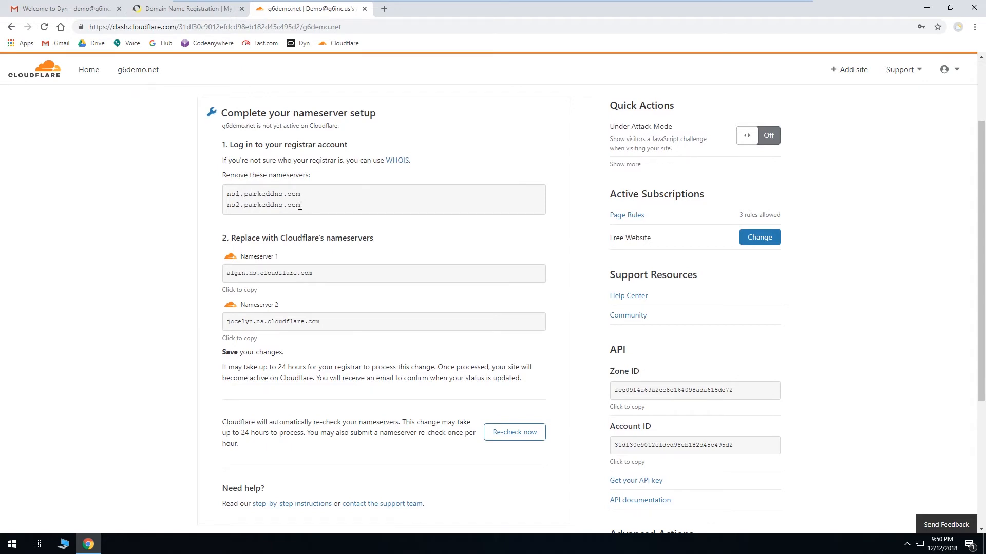
scroll(177, 181, "down", 2)
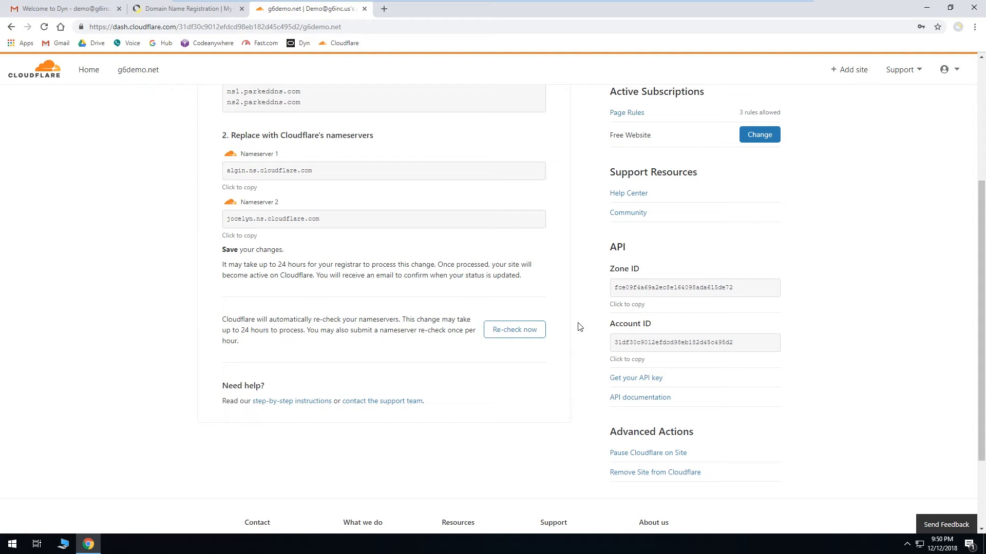
left_click(532, 334)
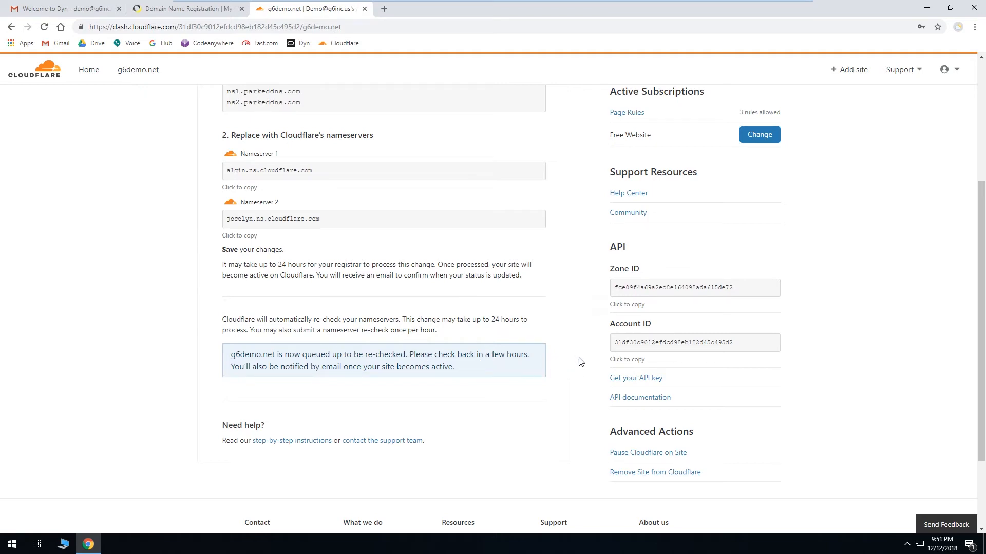
Step: Dismiss the overview update banner and open g6demo.net's DNS settings to review its records and nameservers
scroll(579, 362, "up", 4)
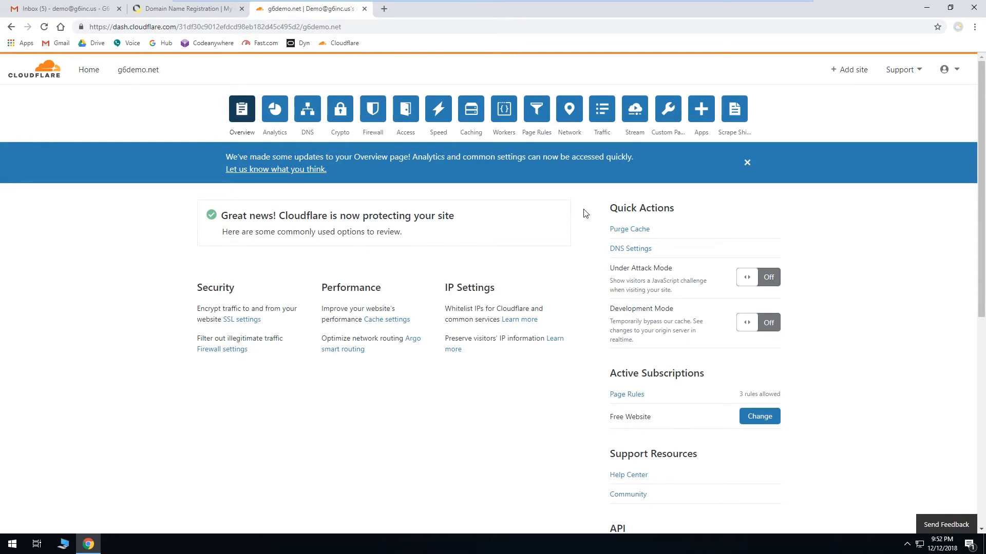
left_click(747, 163)
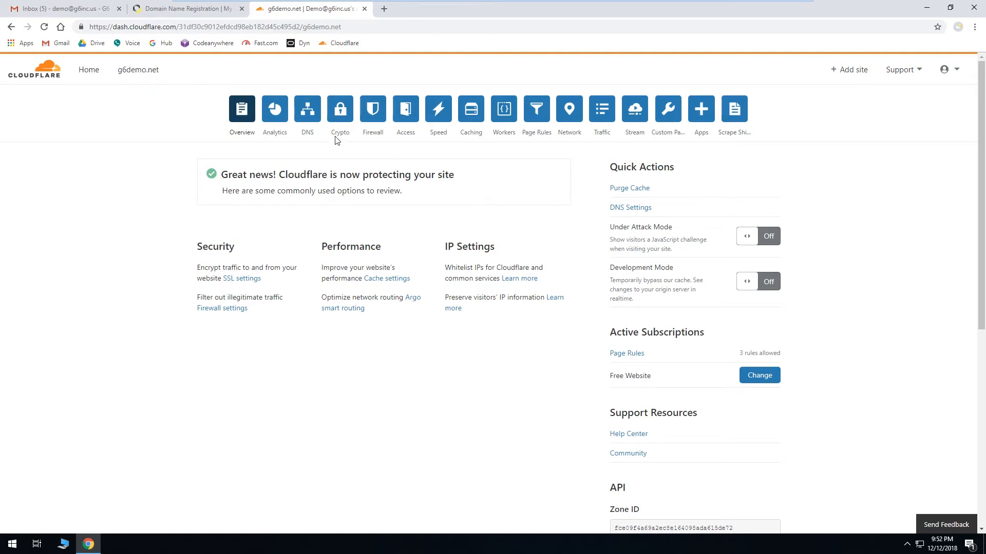
left_click(309, 118)
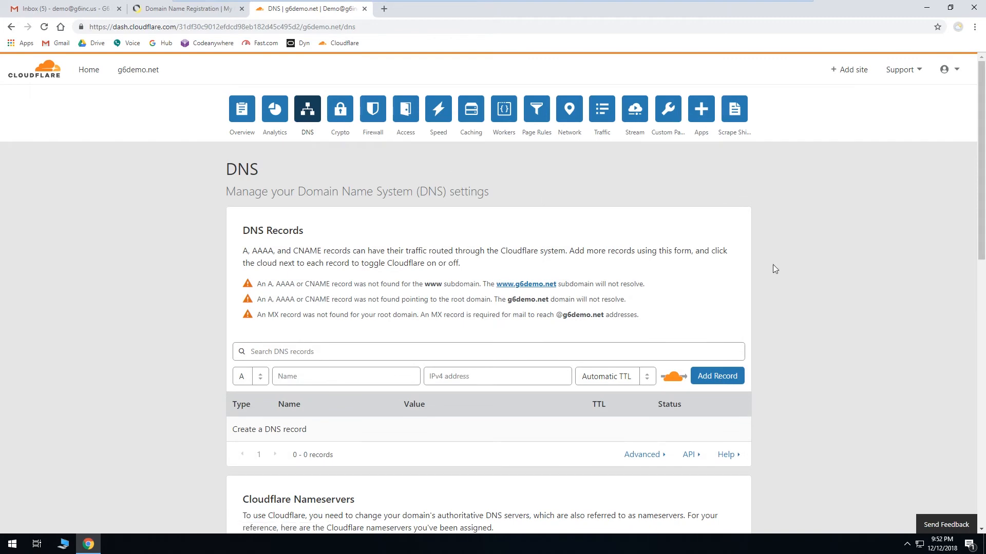
scroll(772, 264, "down", 1)
scroll(772, 265, "down", 3)
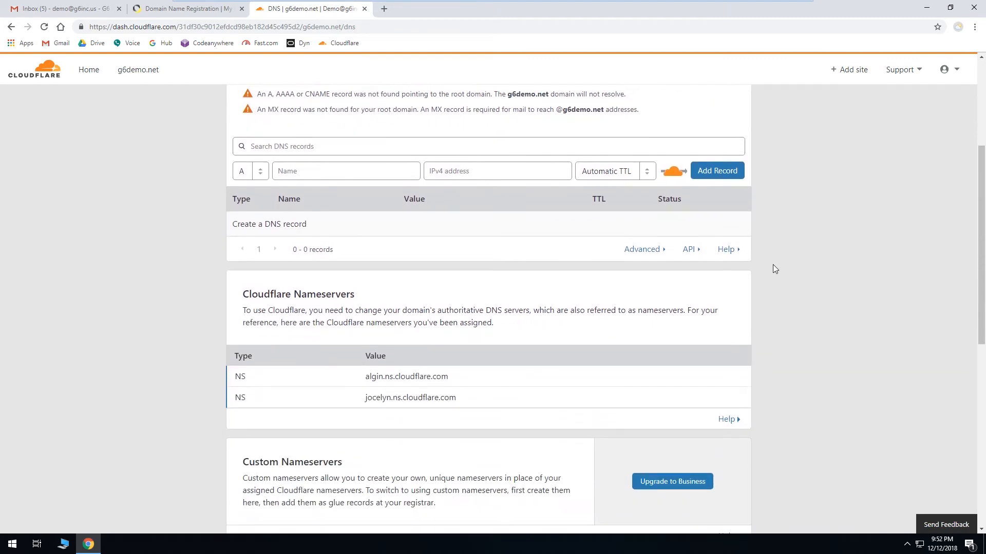
scroll(768, 263, "up", 4)
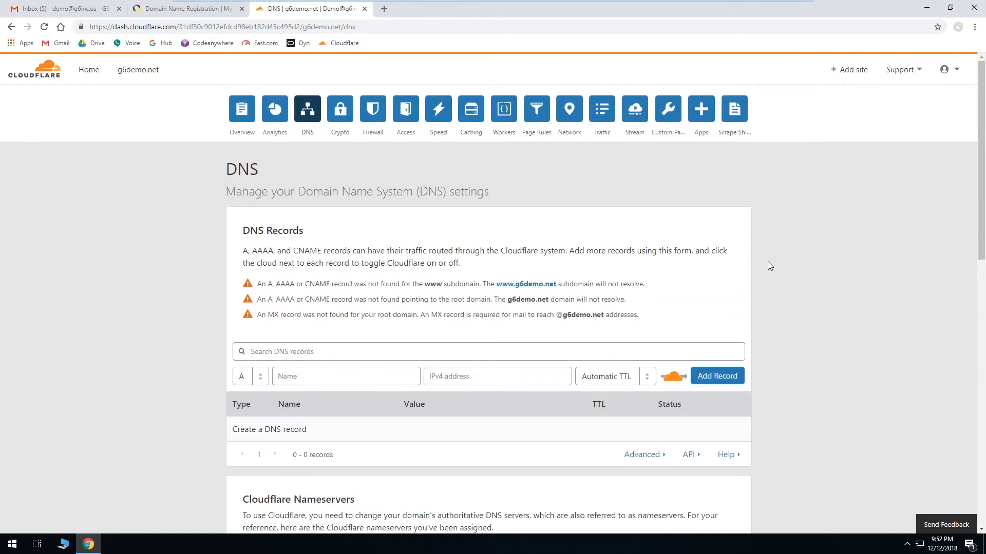
scroll(768, 263, "down", 2)
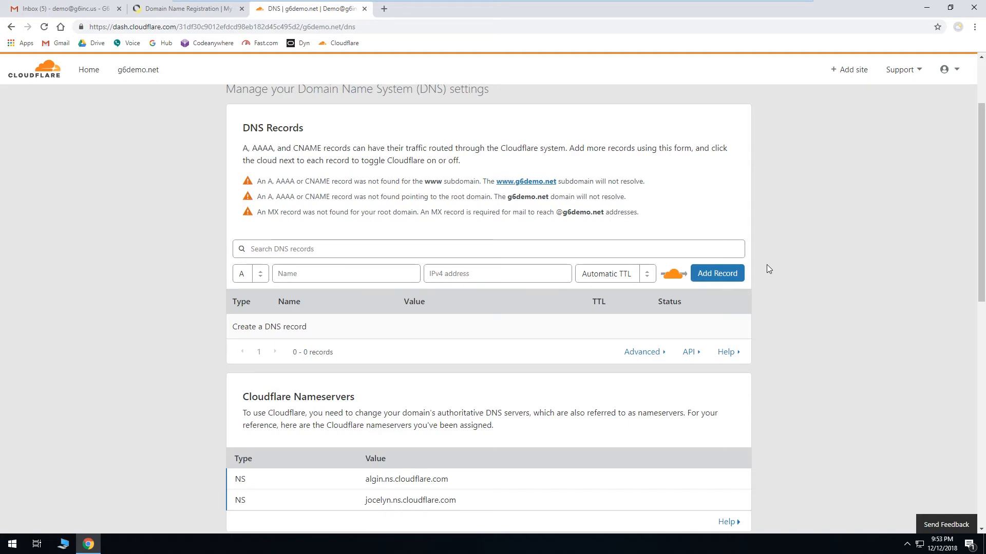
scroll(781, 283, "up", 2)
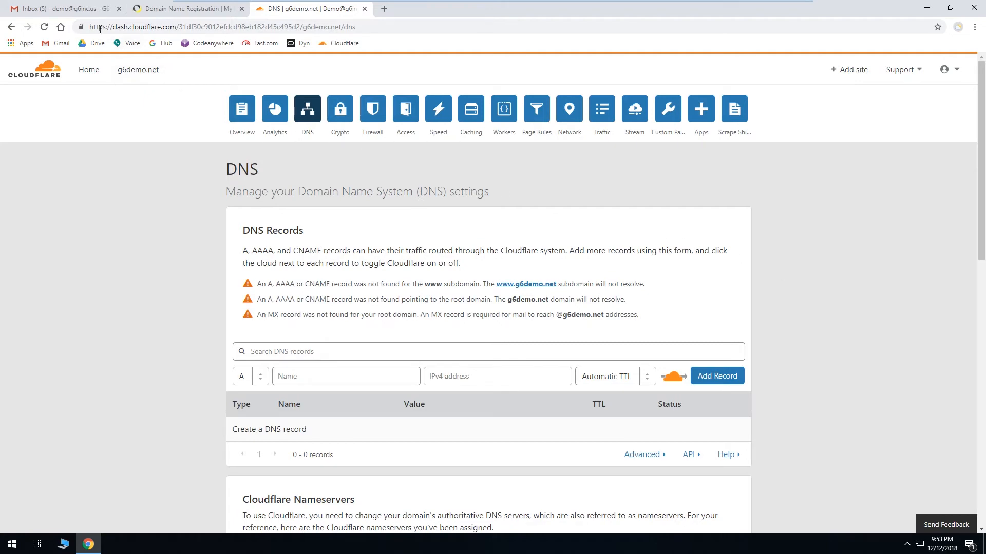
Step: Open the Dyn "Get Started With Your Oracle+Dyn Services!" e-mail in Gmail and read through it
left_click(85, 13)
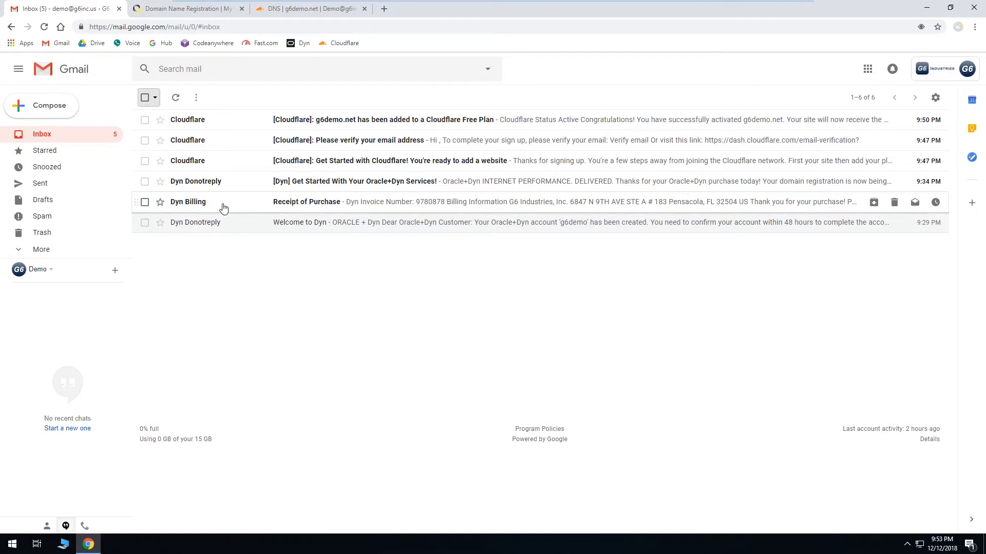
left_click(297, 183)
scroll(301, 271, "down", 3)
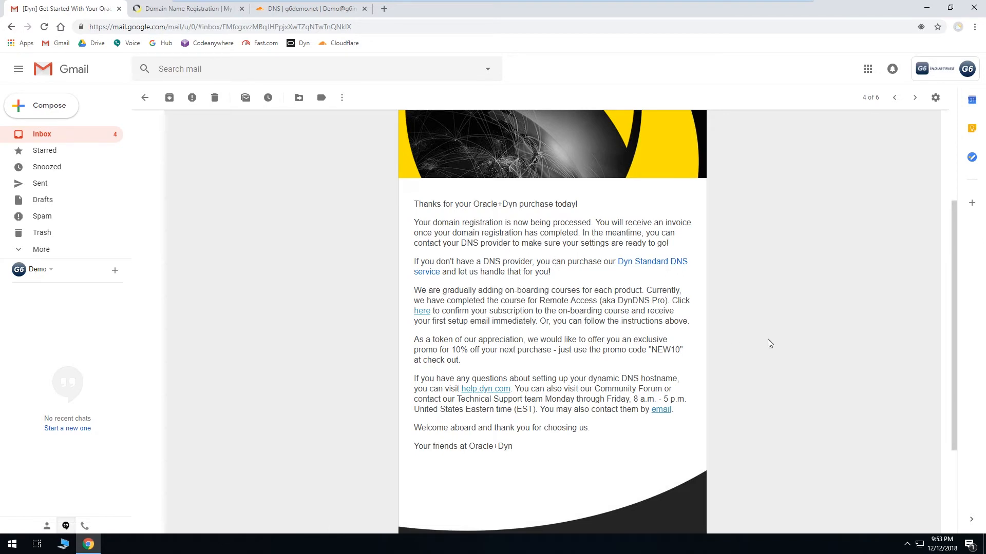
scroll(769, 343, "down", 2)
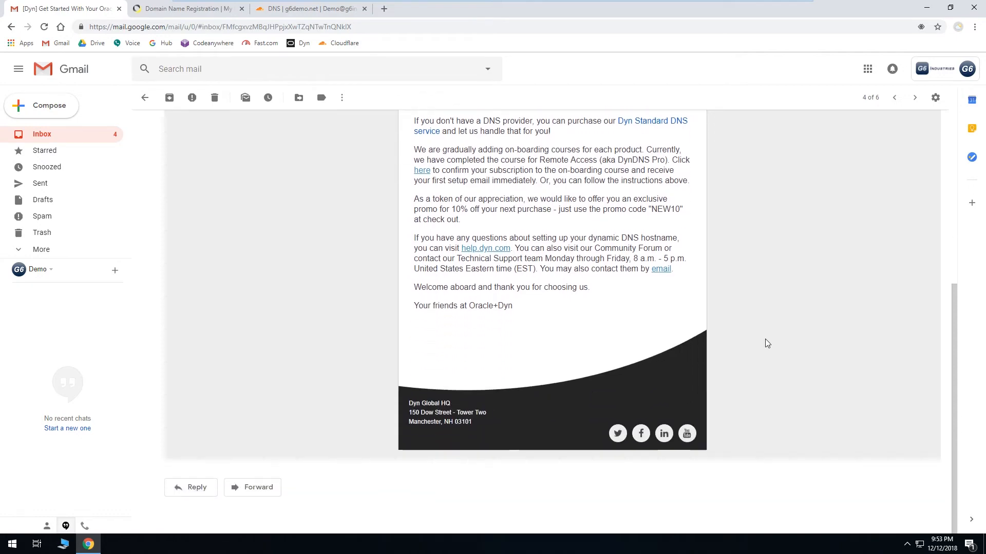
Step: Return to the inbox and read through the Cloudflare "Get Started with Cloudflare!" e-mail
scroll(766, 341, "up", 5)
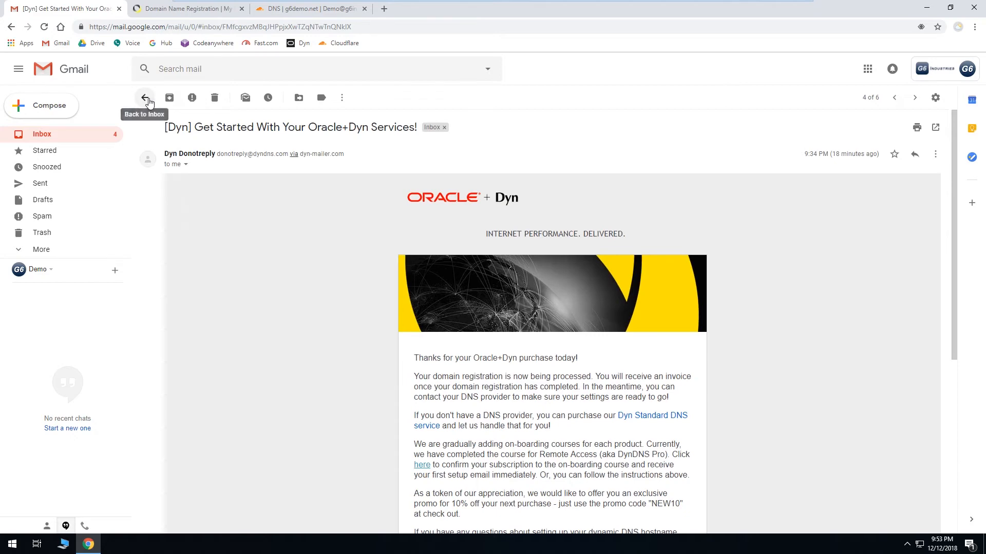
left_click(145, 98)
left_click(385, 163)
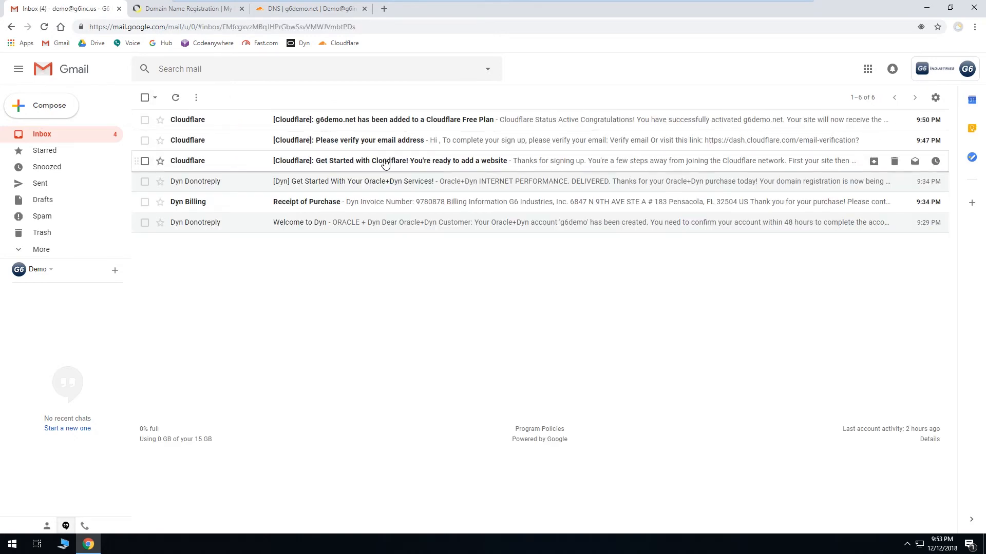
scroll(335, 230, "down", 1)
scroll(335, 230, "down", 1)
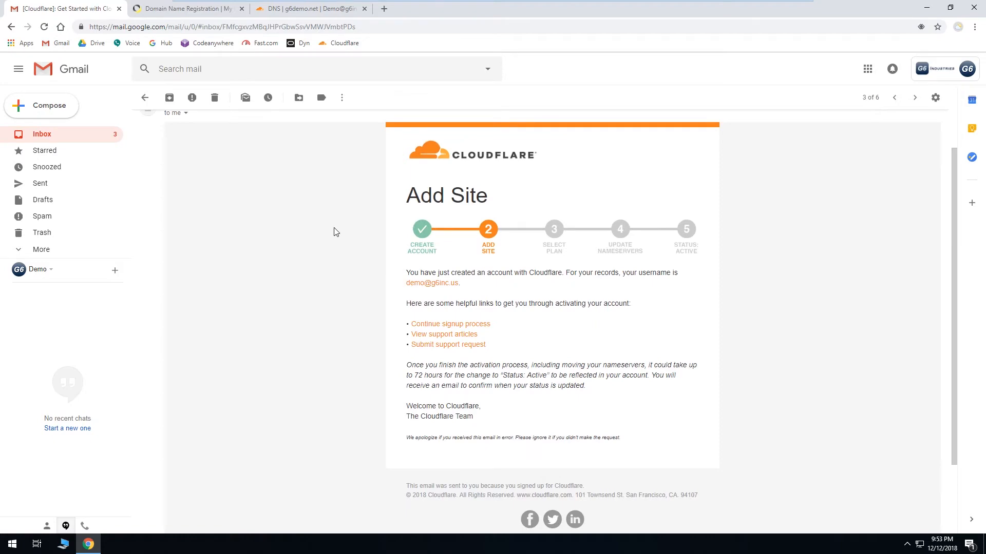
scroll(334, 231, "down", 2)
scroll(334, 230, "up", 3)
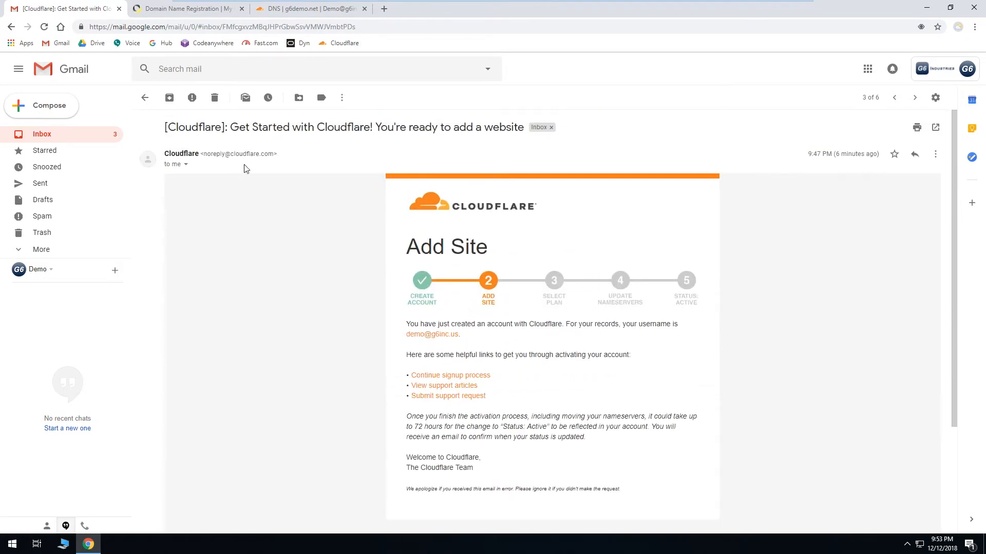
left_click(144, 97)
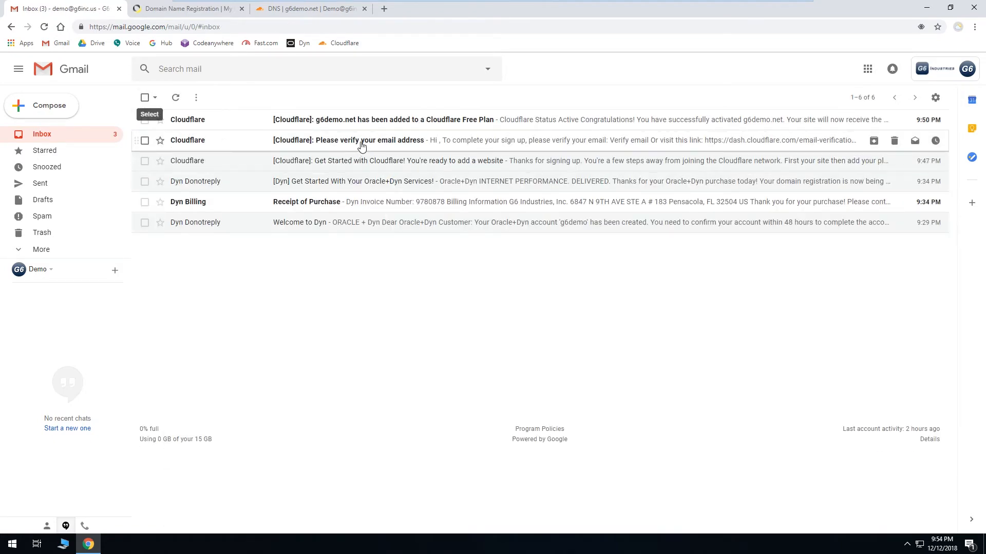
Step: Verify the Cloudflare account's e-mail address from the verification message, close the confirmation tab, and delete that message
left_click(361, 146)
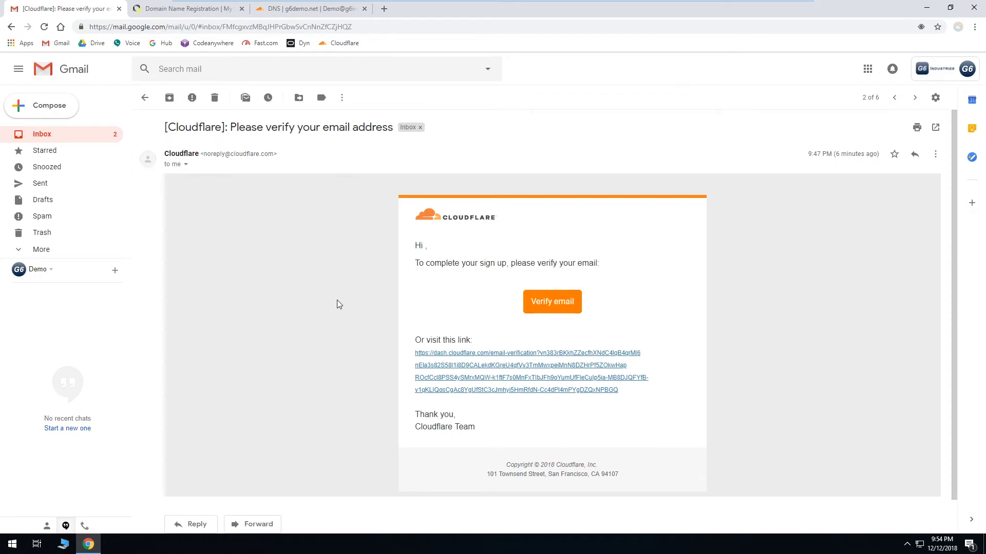
left_click(547, 304)
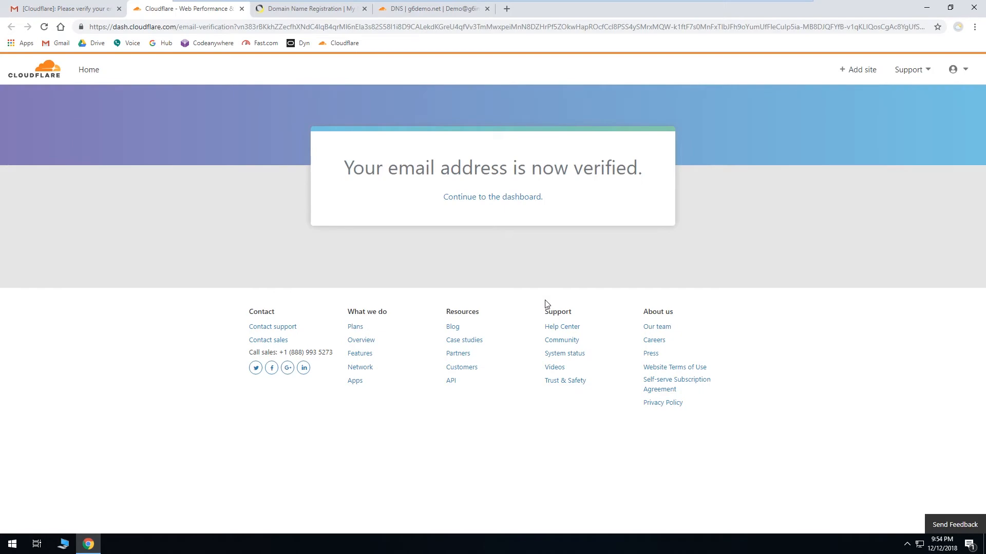
left_click(241, 9)
left_click(215, 98)
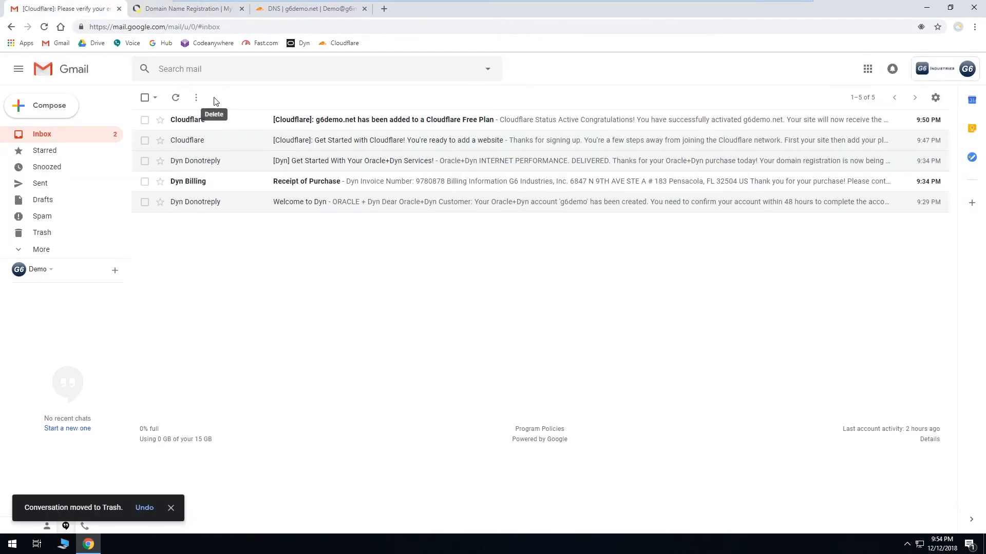
Step: Open and read the e-mail saying g6demo.net has been added to a Cloudflare Free Plan, then return to the inbox
left_click(354, 121)
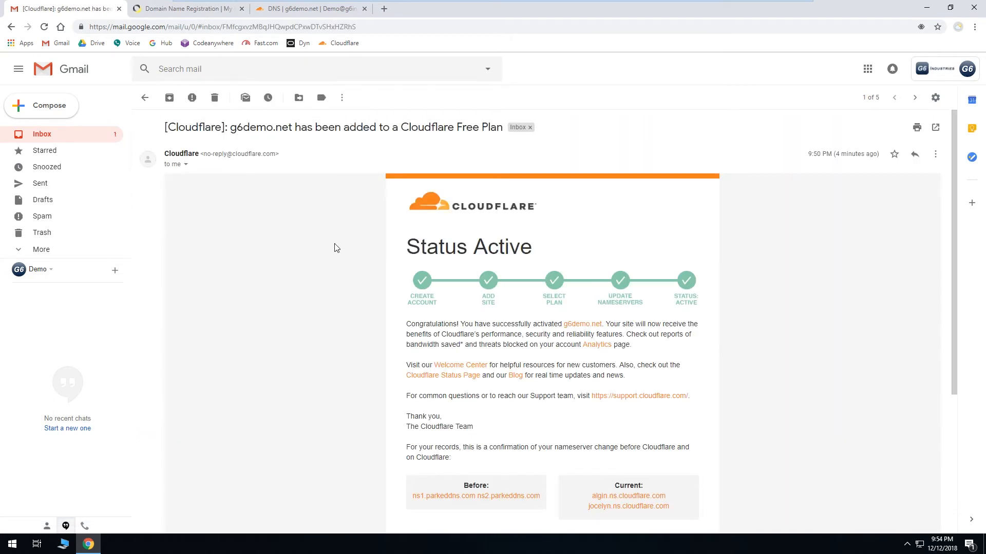
scroll(336, 249, "down", 2)
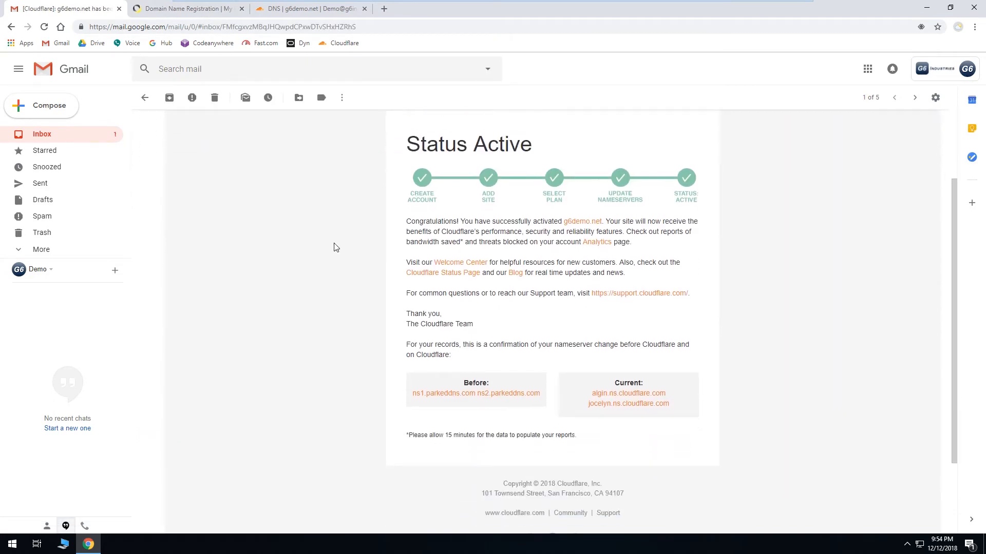
scroll(335, 248, "down", 2)
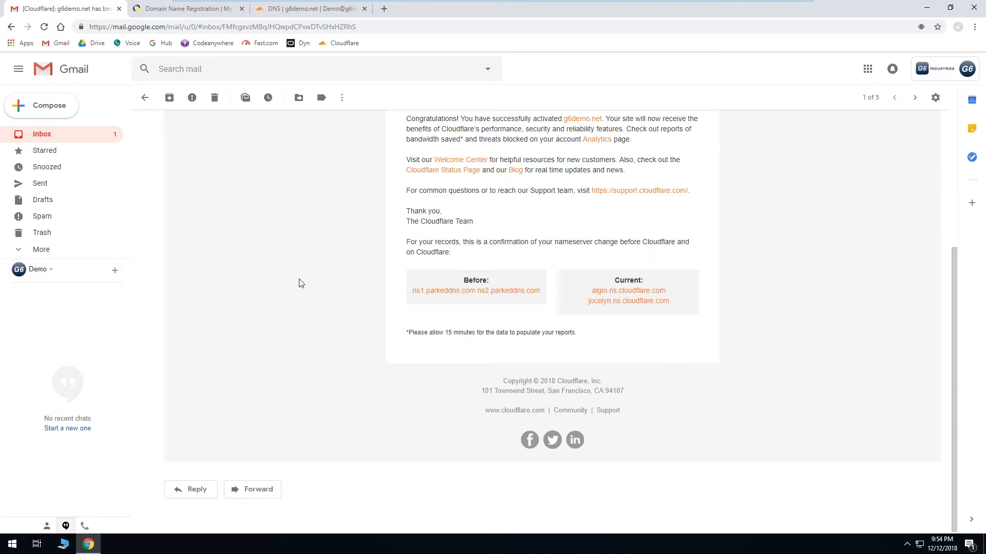
scroll(298, 282, "up", 4)
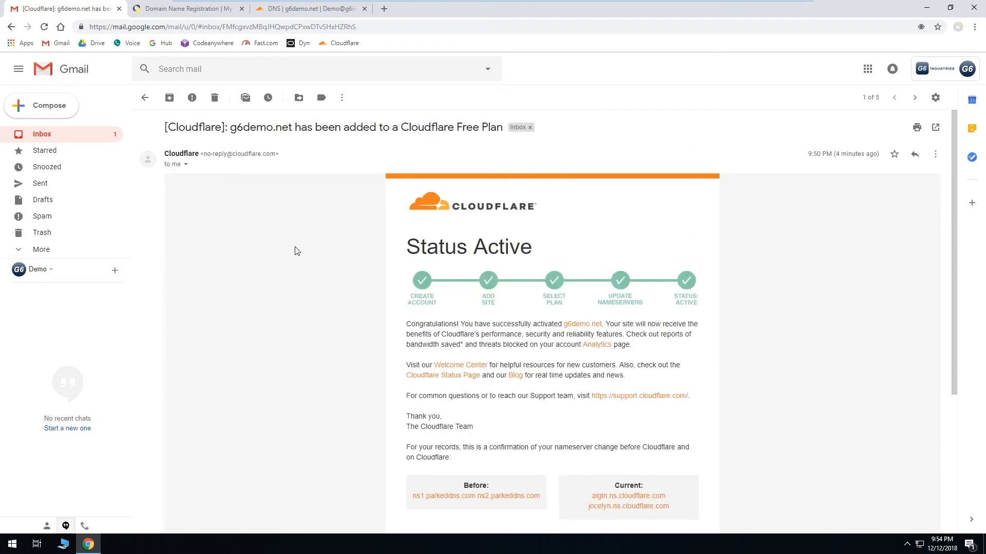
left_click(145, 99)
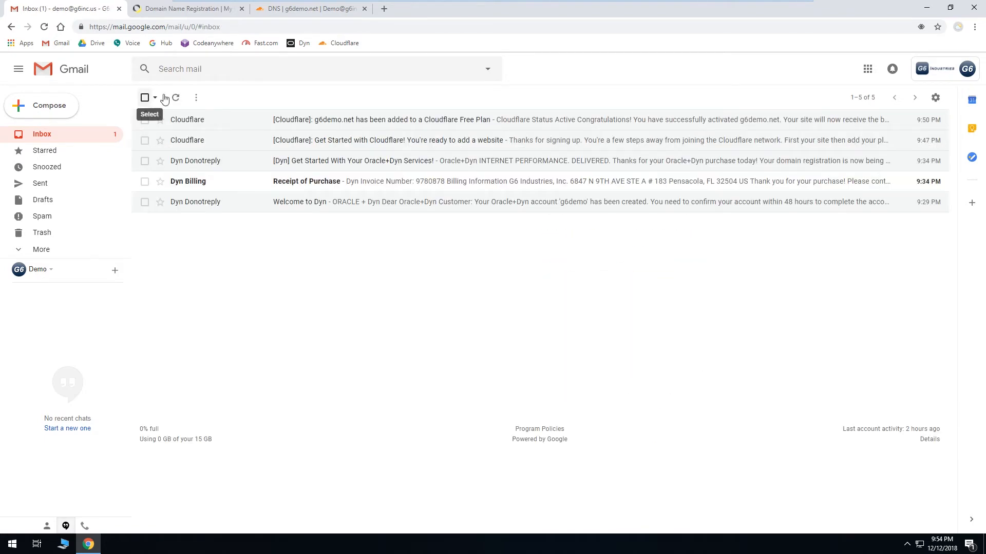
Step: Open g6tech.us in a new tab and go to its G Suite services page
left_click(300, 11)
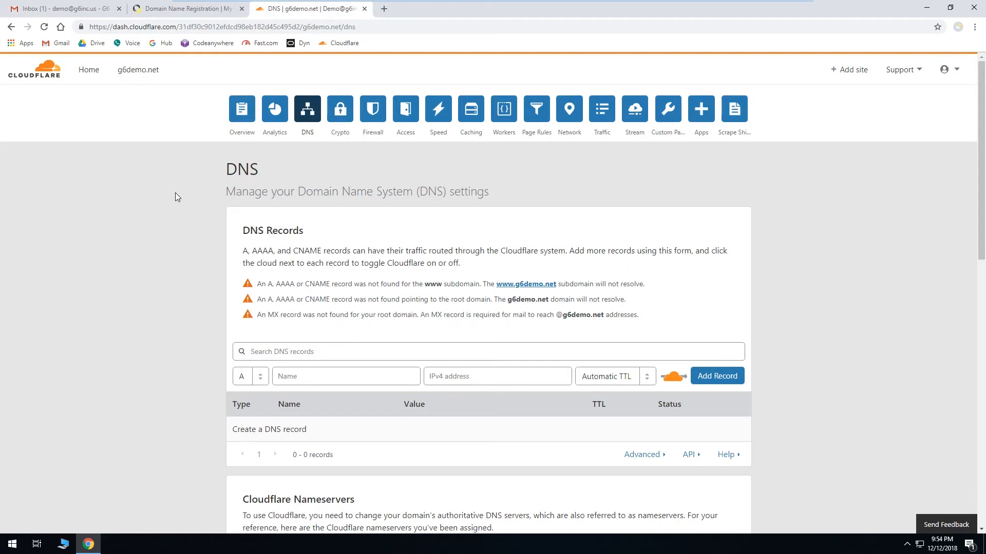
left_click(384, 9)
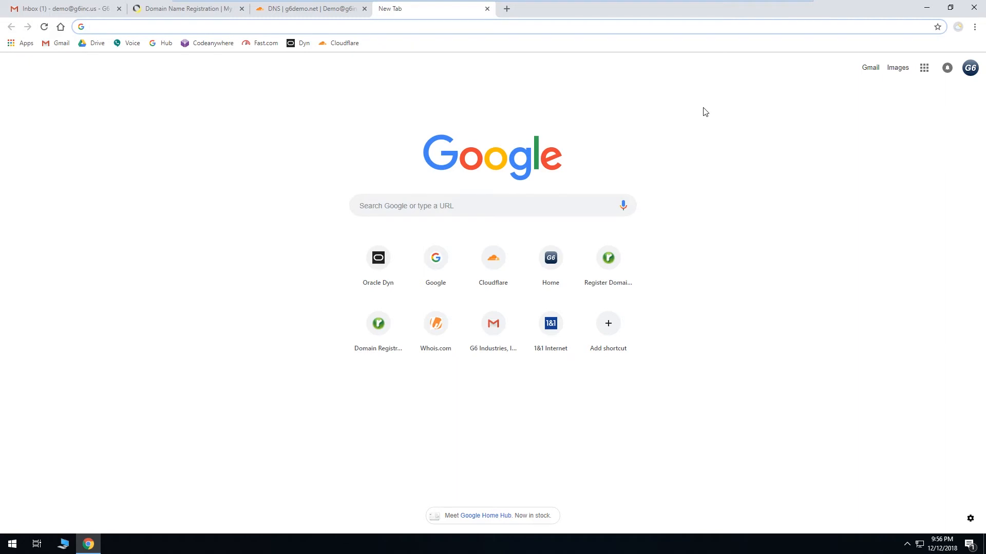
type("g6tech.us")
key("Return")
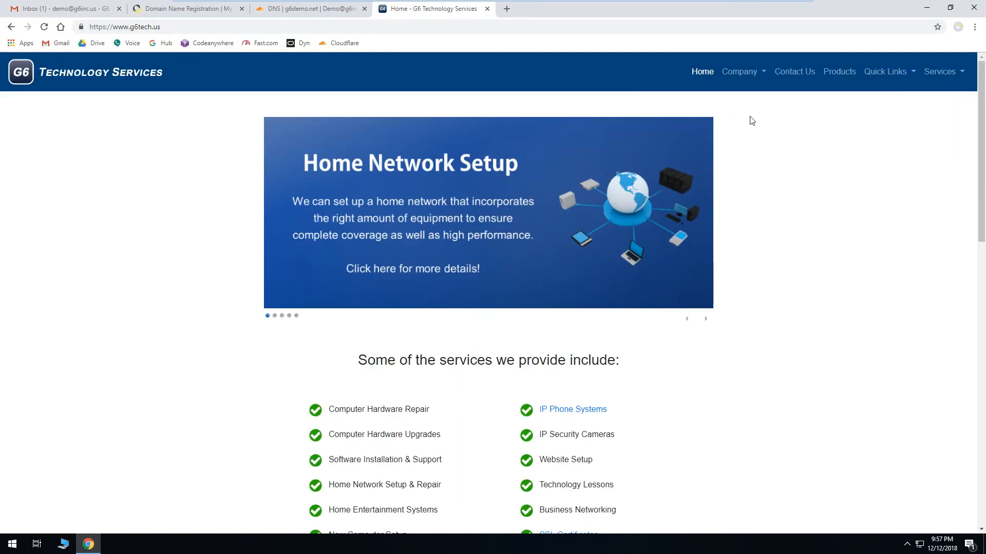
mouse_move(938, 83)
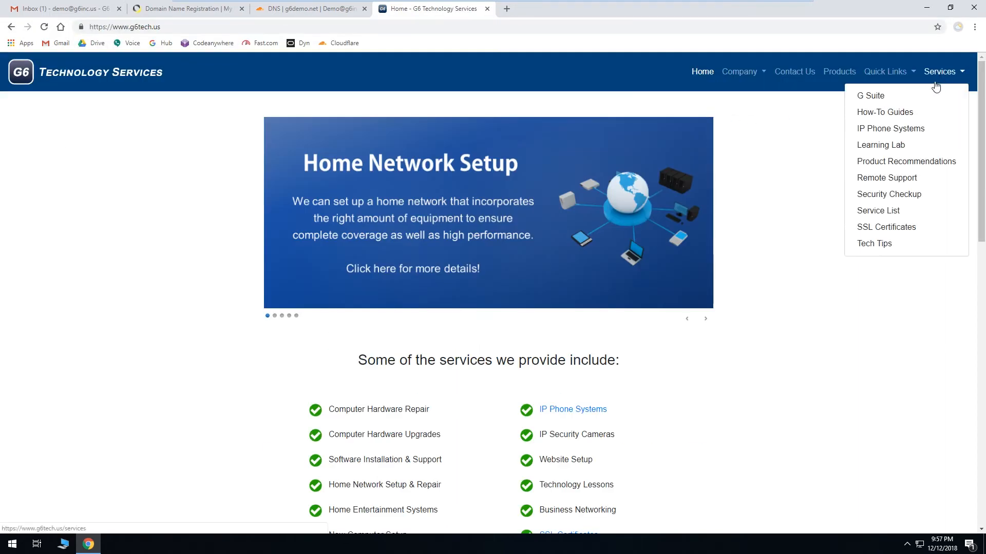
left_click(899, 97)
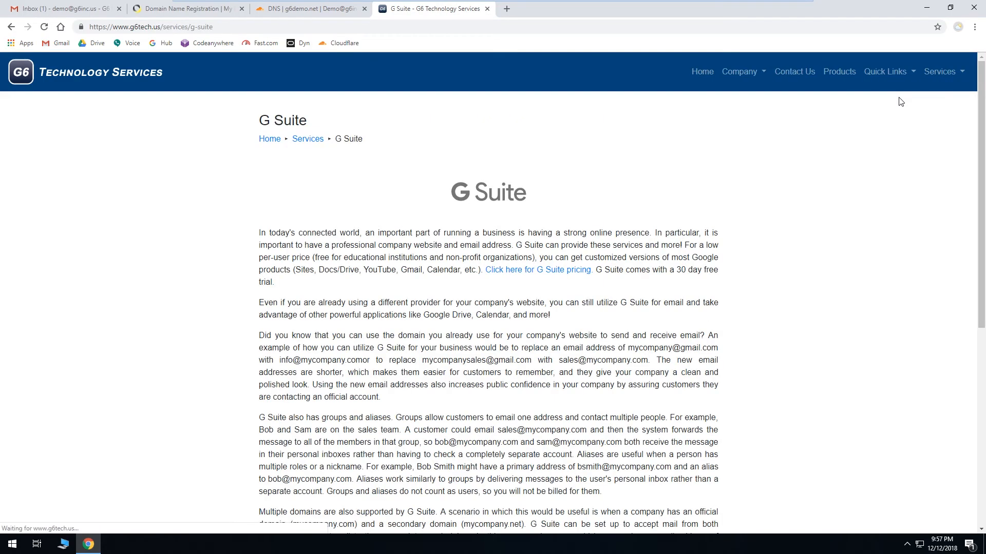
Step: Follow the page's G Suite get-started link to the G Suite plan sign-up page
scroll(799, 229, "down", 7)
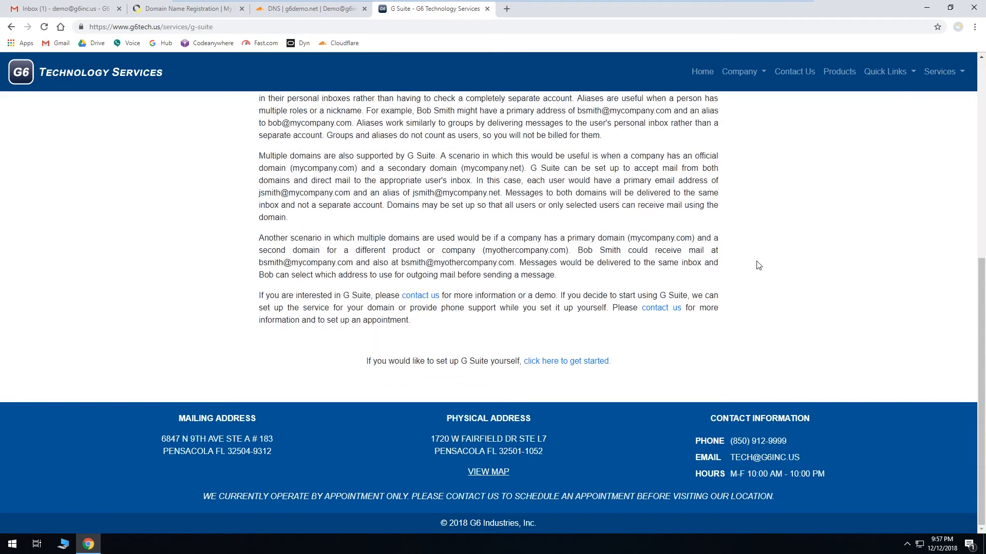
left_click(552, 363)
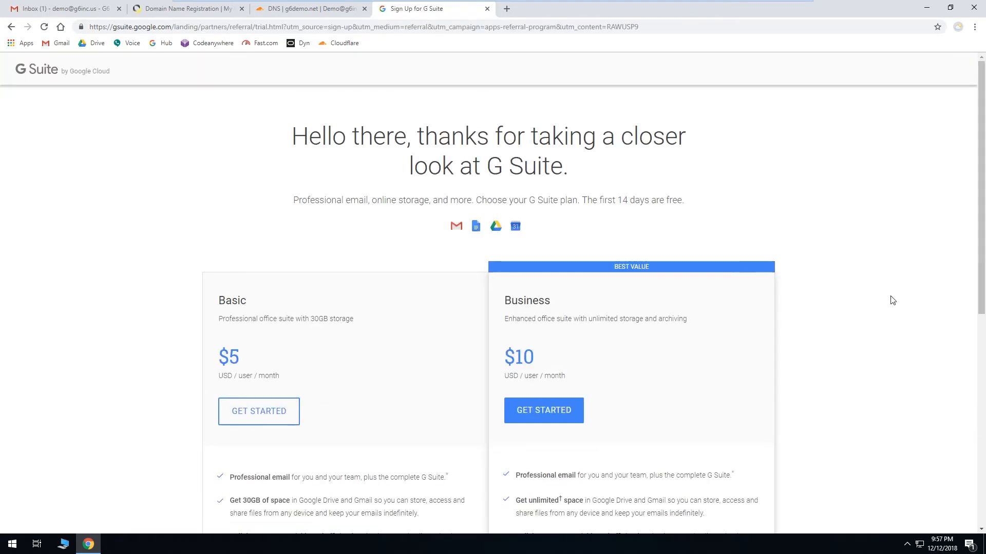
scroll(892, 298, "down", 1)
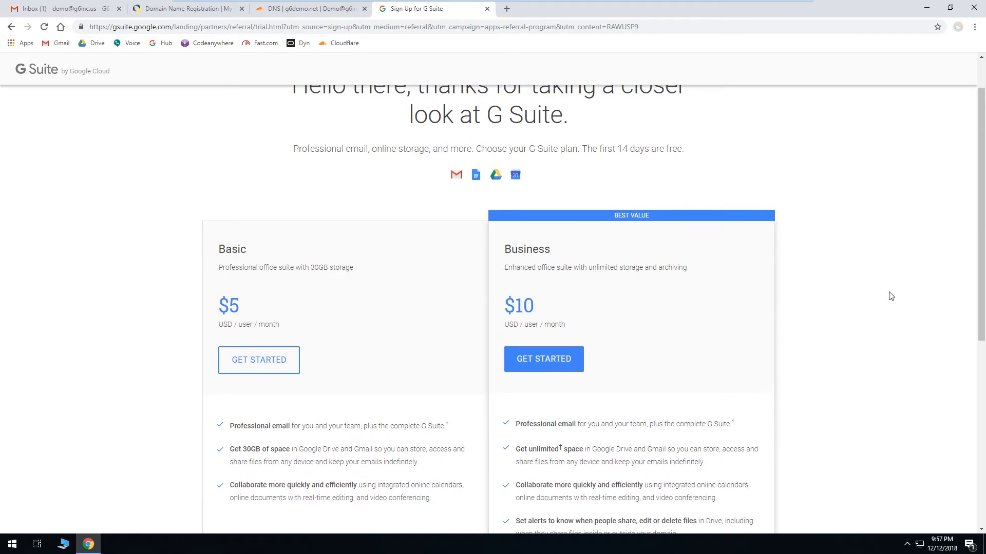
scroll(891, 296, "up", 1)
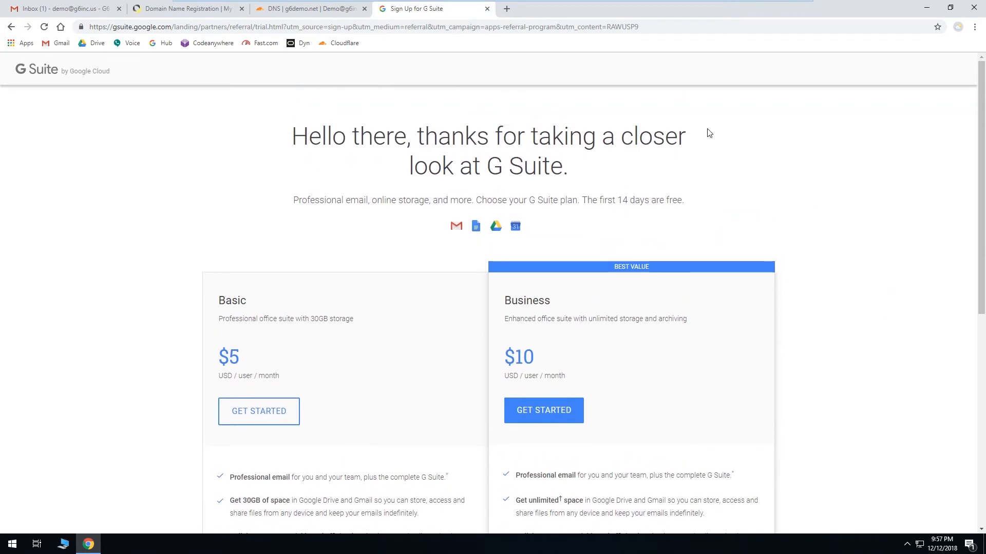
Step: Search Google for g suite in a new tab, open the G Suite sign-up form, then close that tab
left_click(507, 8)
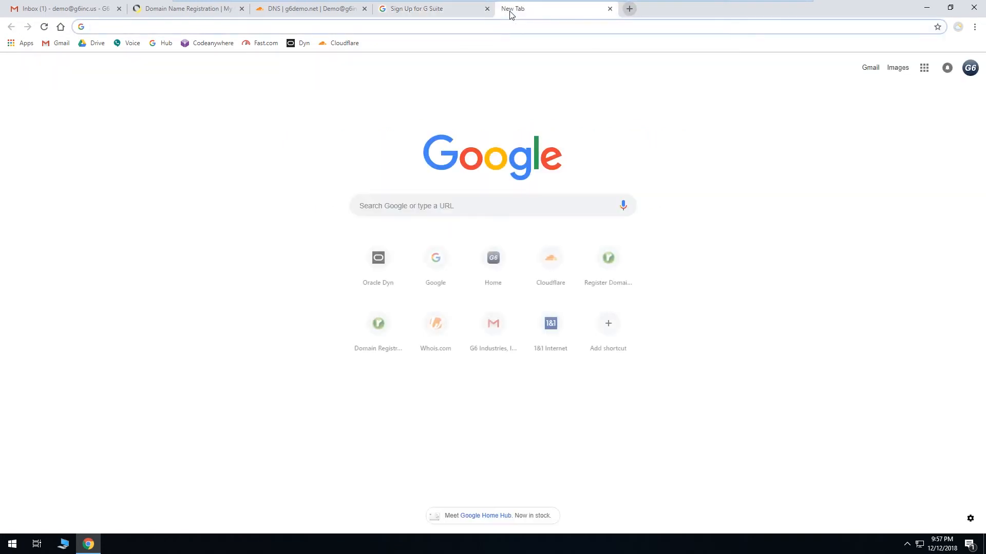
type("google.com")
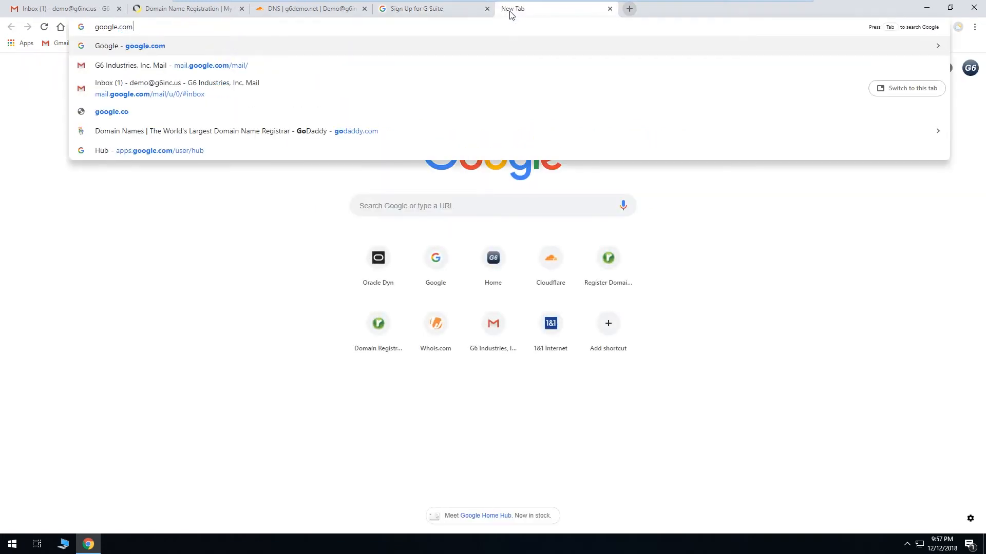
key("Return")
type("g suite")
key("Return")
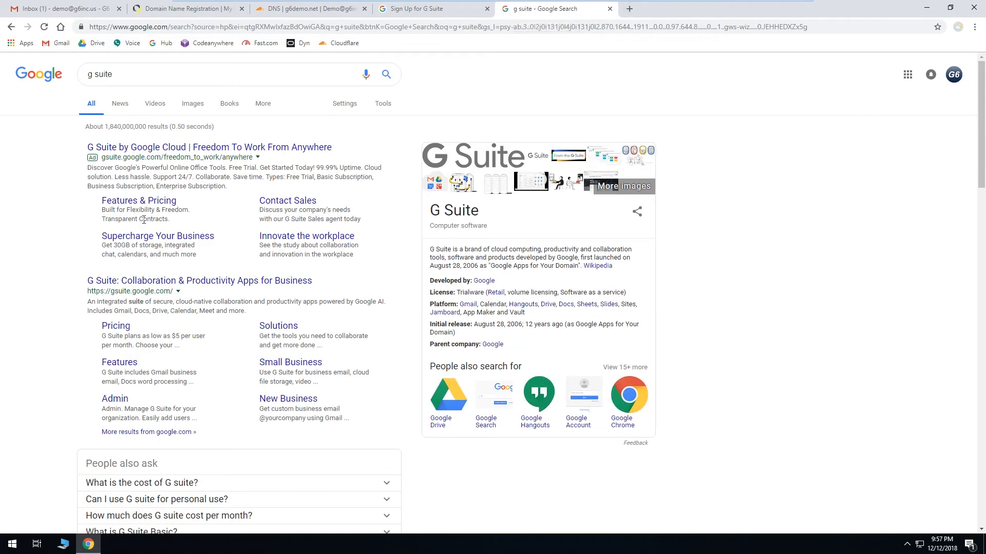
scroll(87, 227, "down", 2)
left_click(126, 179)
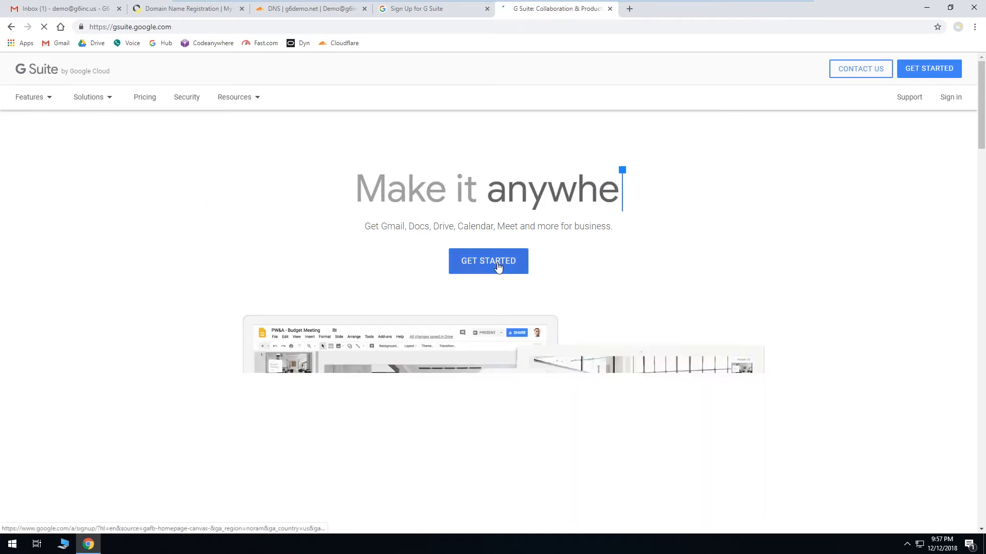
left_click(497, 262)
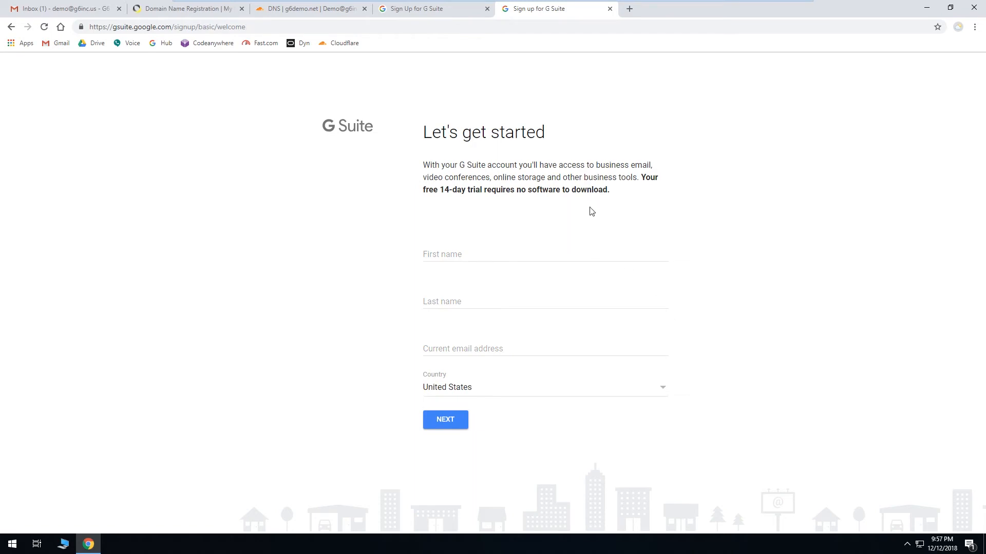
left_click(610, 9)
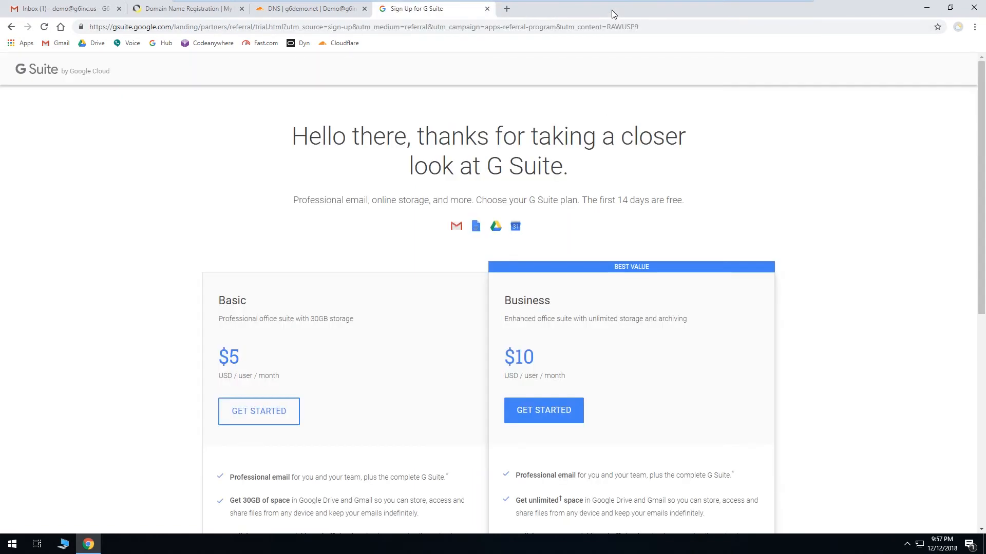
Step: Compare the features of the G Suite Basic and Business plans on the sign-up page
scroll(364, 212, "down", 1)
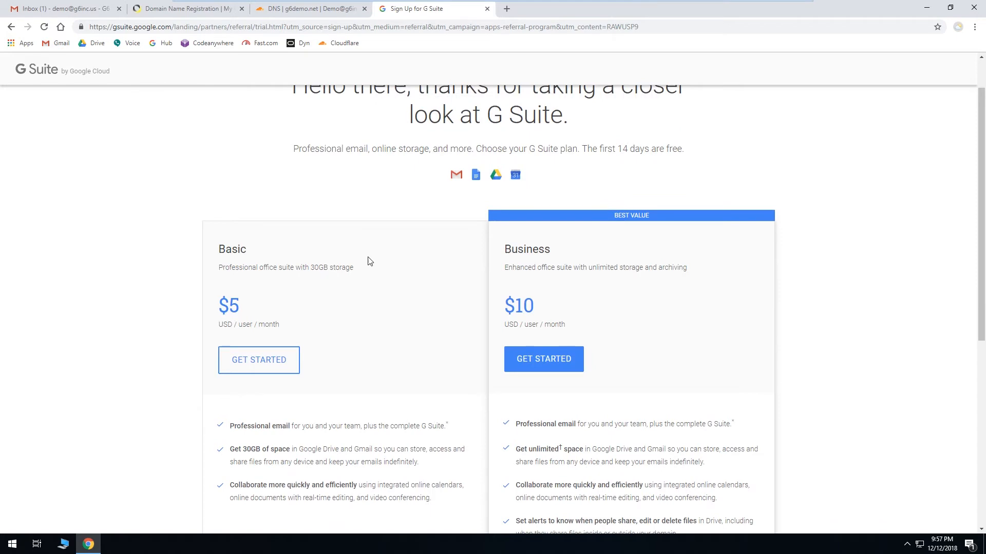
scroll(371, 316, "down", 1)
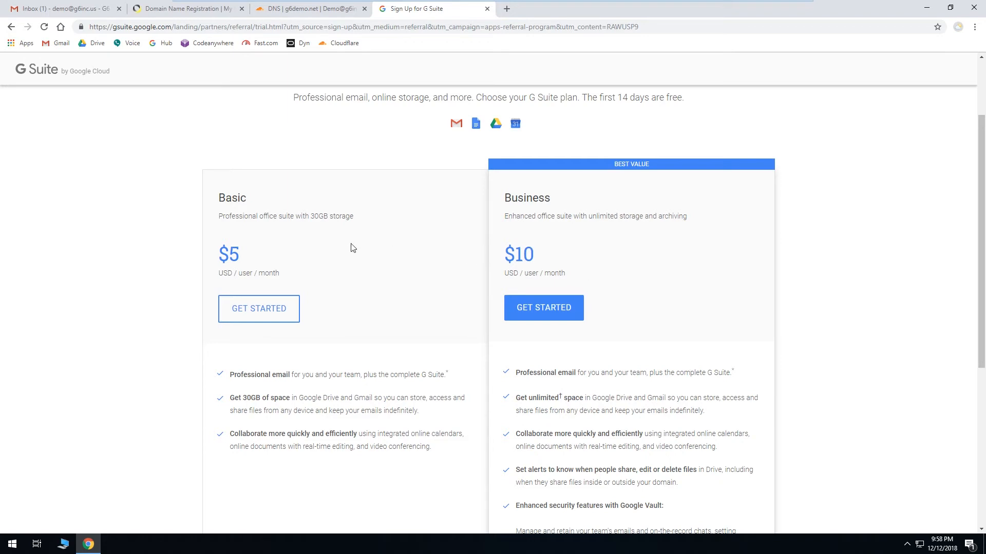
scroll(397, 253, "down", 1)
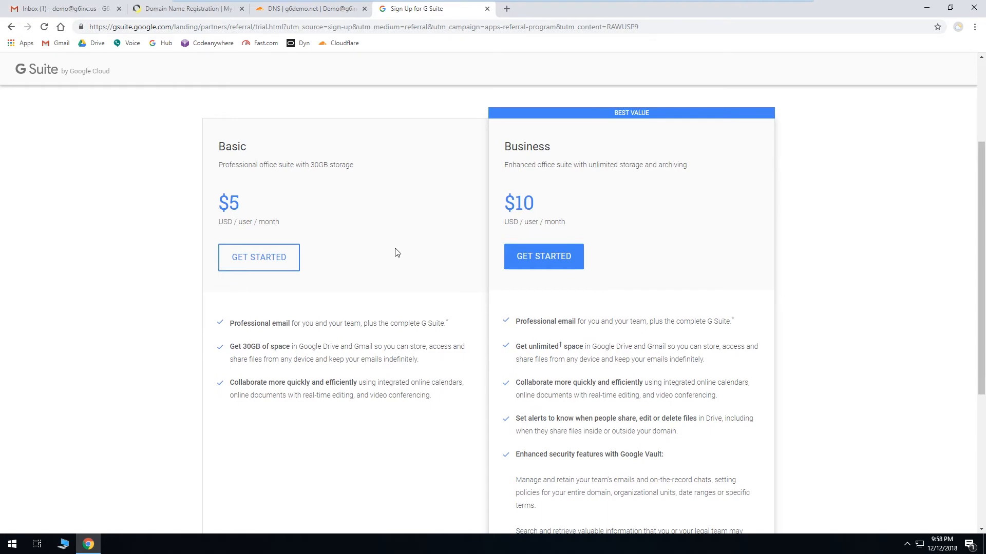
scroll(397, 253, "up", 2)
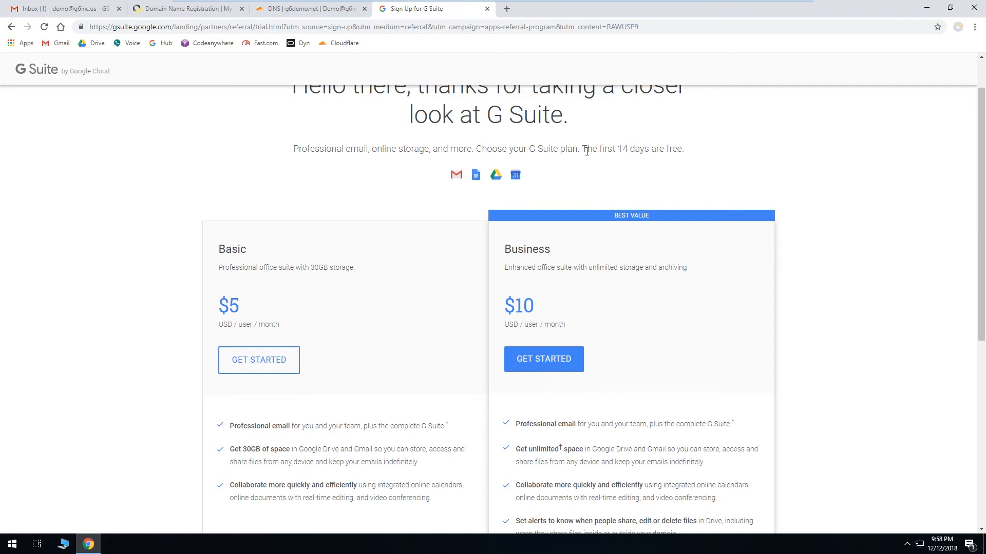
scroll(855, 222, "up", 1)
scroll(856, 226, "down", 1)
scroll(855, 226, "down", 2)
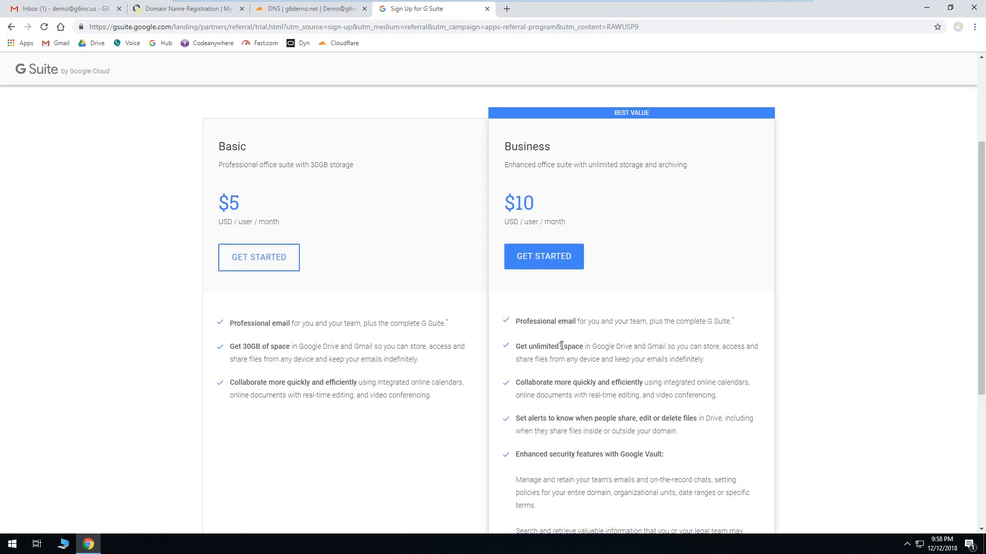
scroll(803, 347, "down", 4)
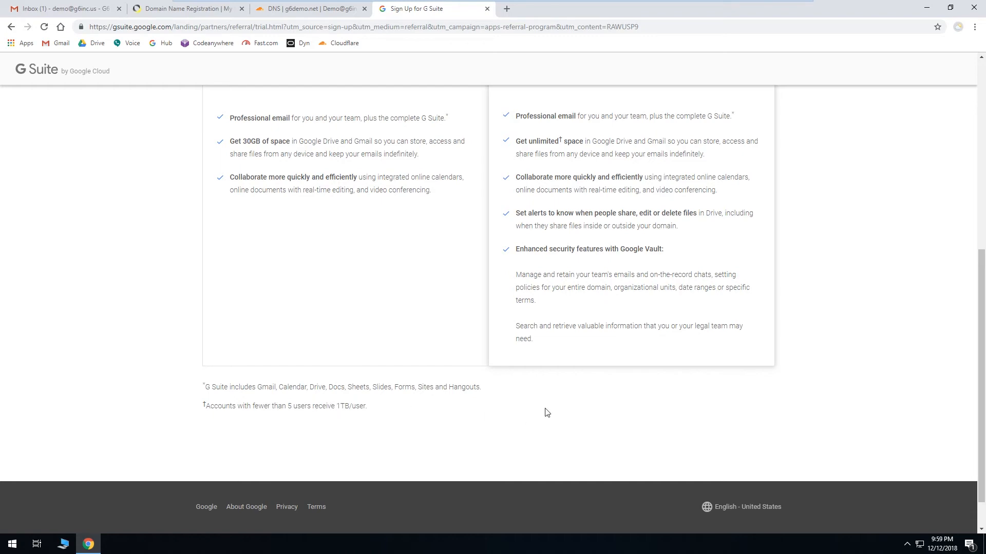
scroll(819, 398, "up", 7)
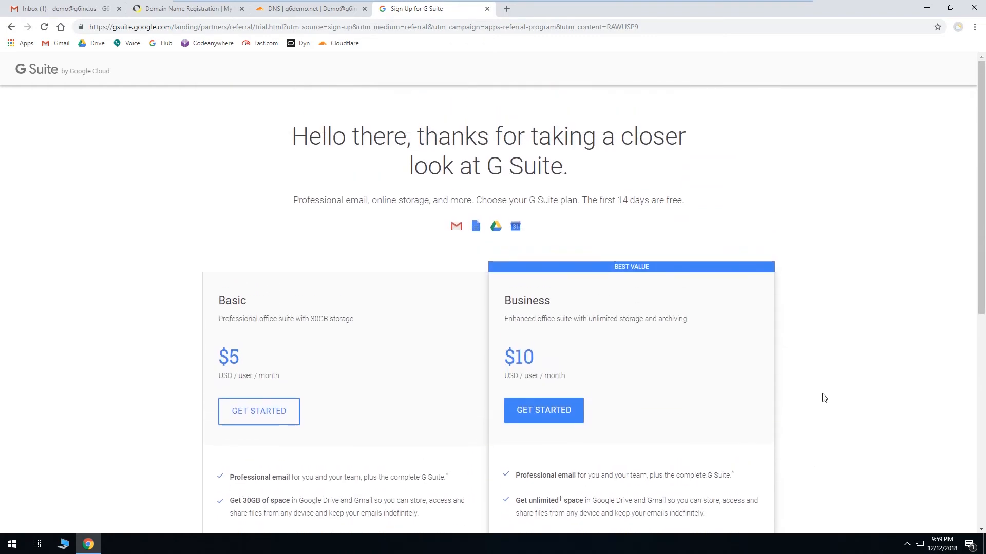
Step: Start the sign-up for the G Suite Basic plan
scroll(824, 398, "down", 2)
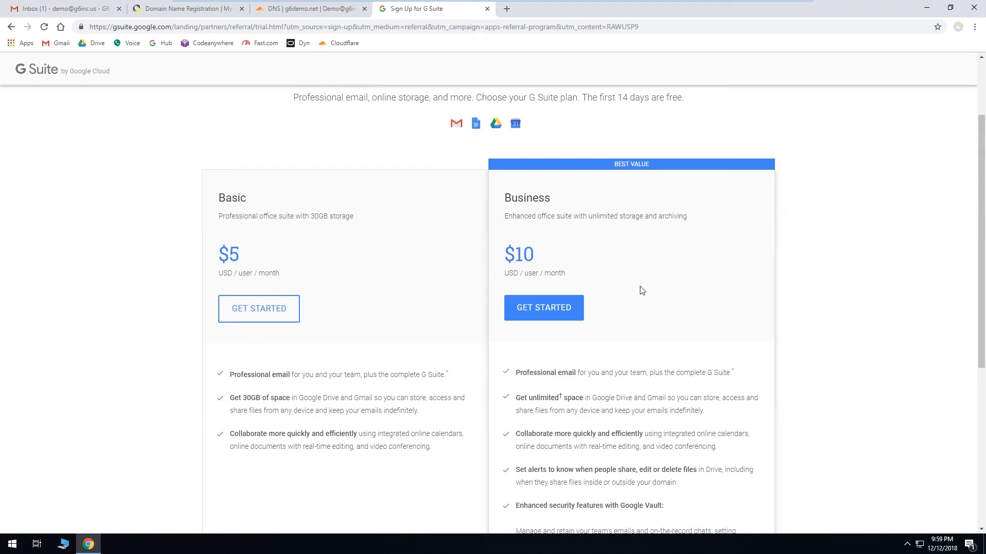
scroll(847, 313, "down", 6)
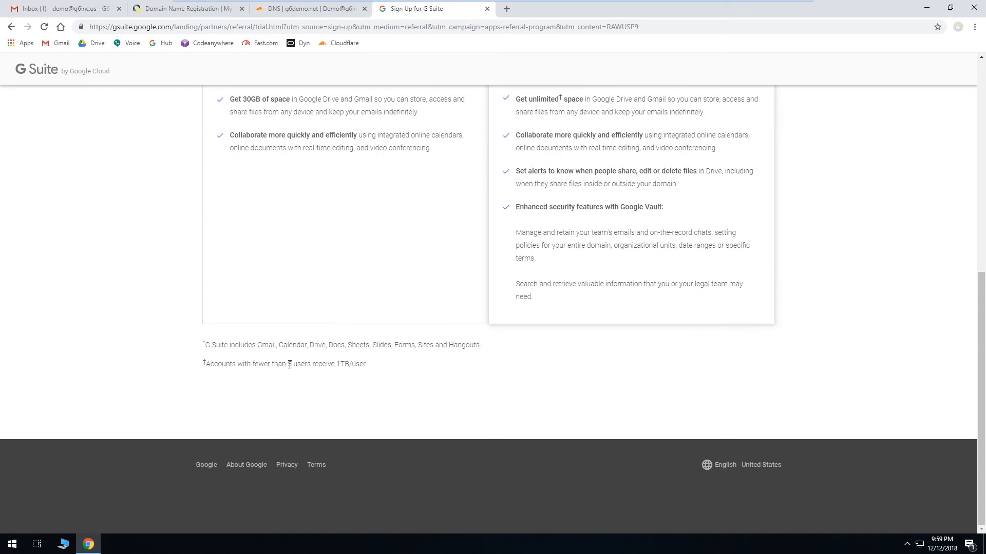
scroll(848, 326, "up", 2)
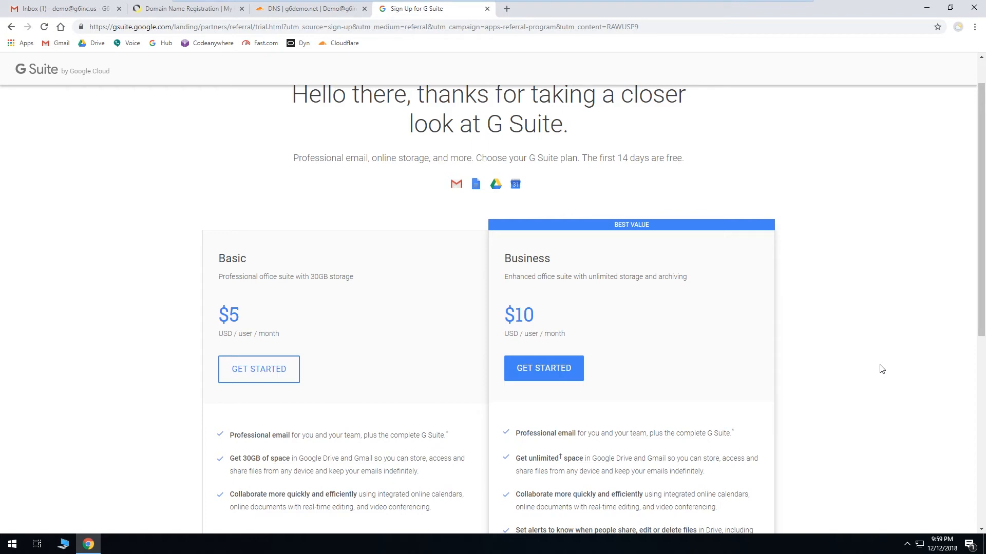
scroll(882, 369, "down", 5)
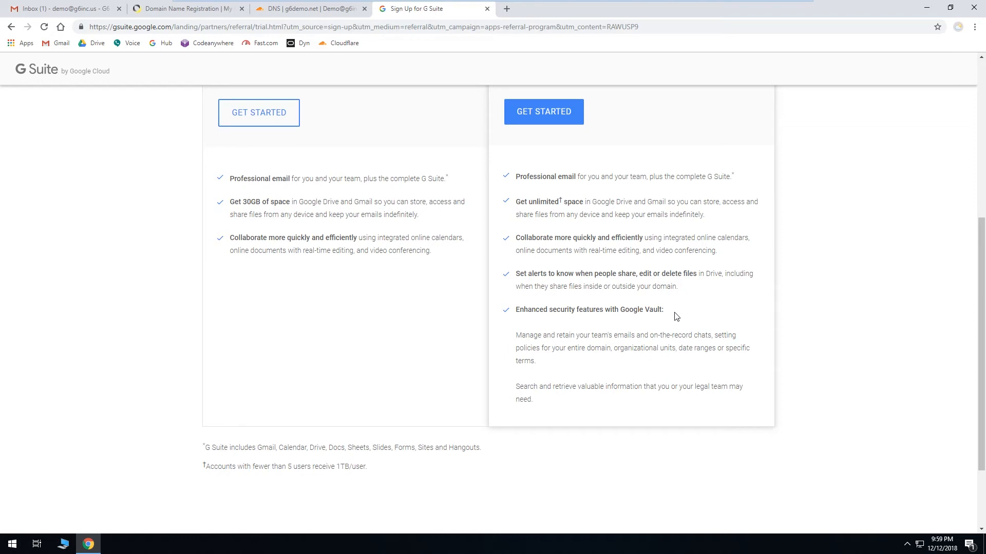
scroll(837, 367, "up", 3)
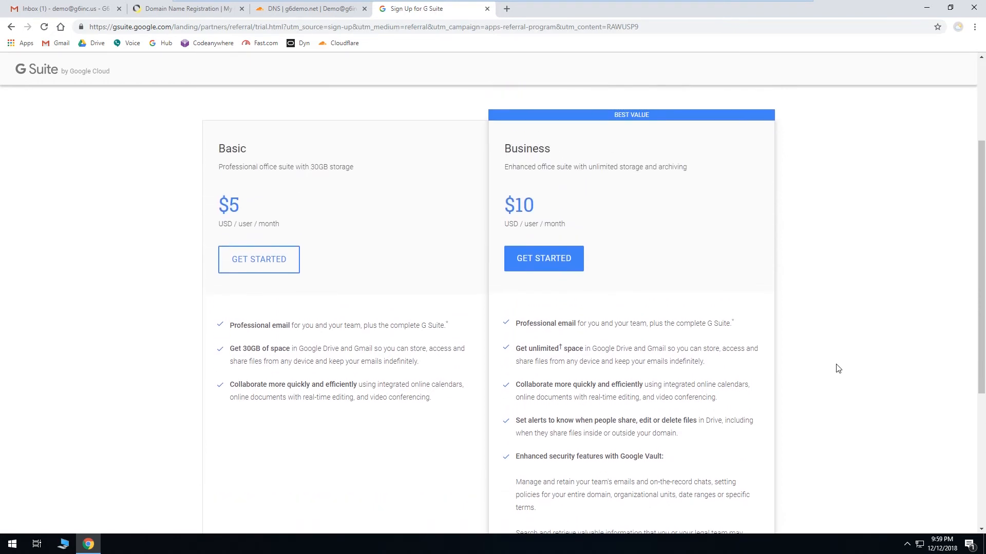
scroll(837, 368, "up", 1)
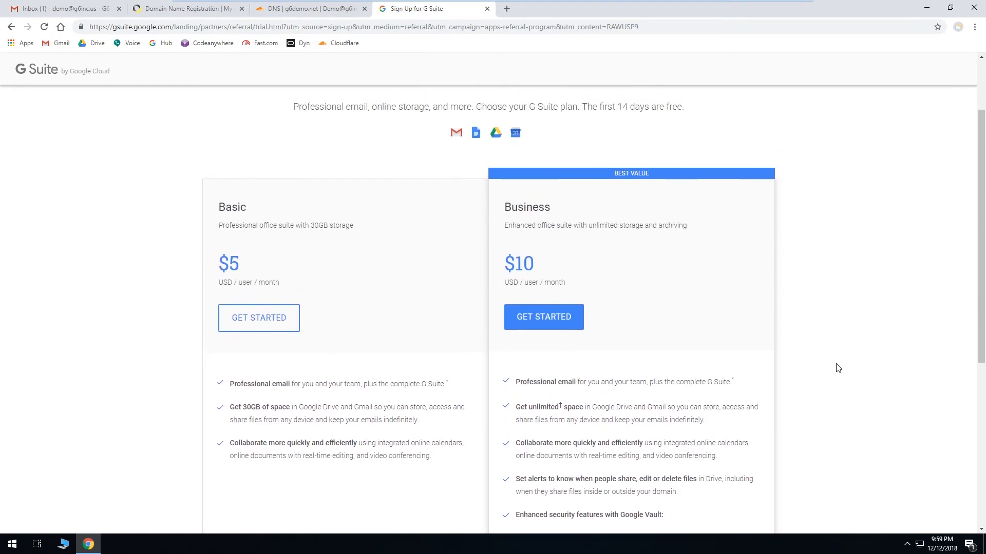
left_click(265, 320)
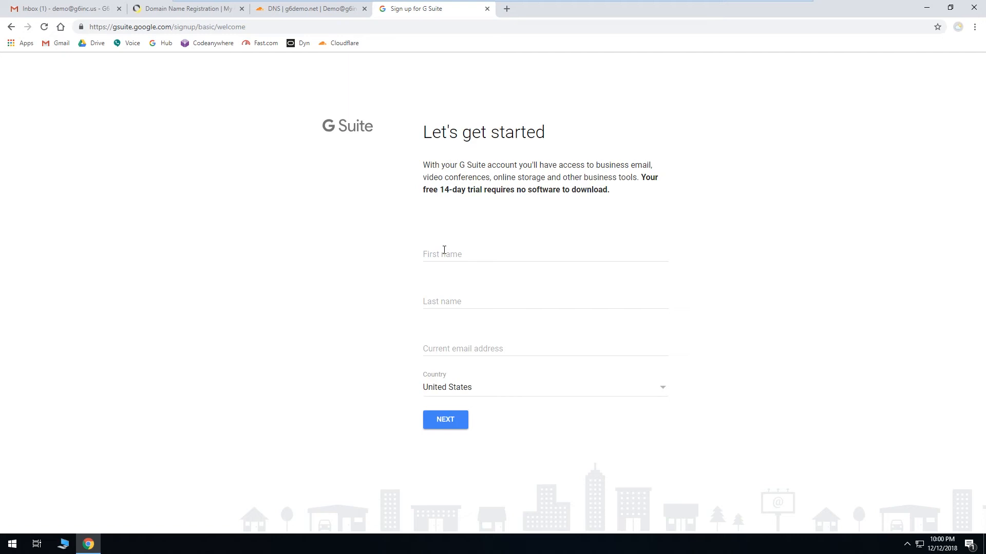
Step: Fill in the first name, last name and current e-mail address on the get-started form and continue
left_click(444, 250)
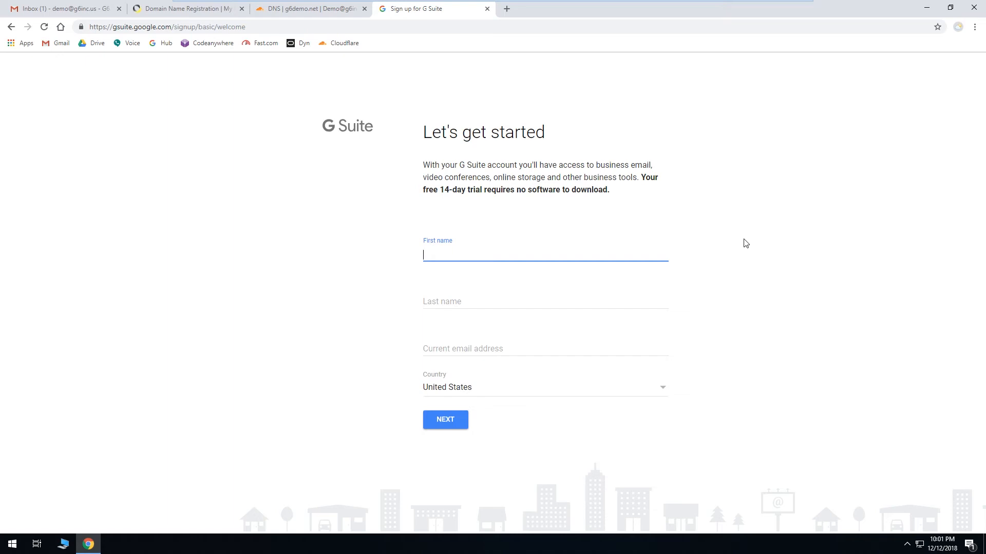
type("Demo")
key("Tab")
type("User")
key("Tab")
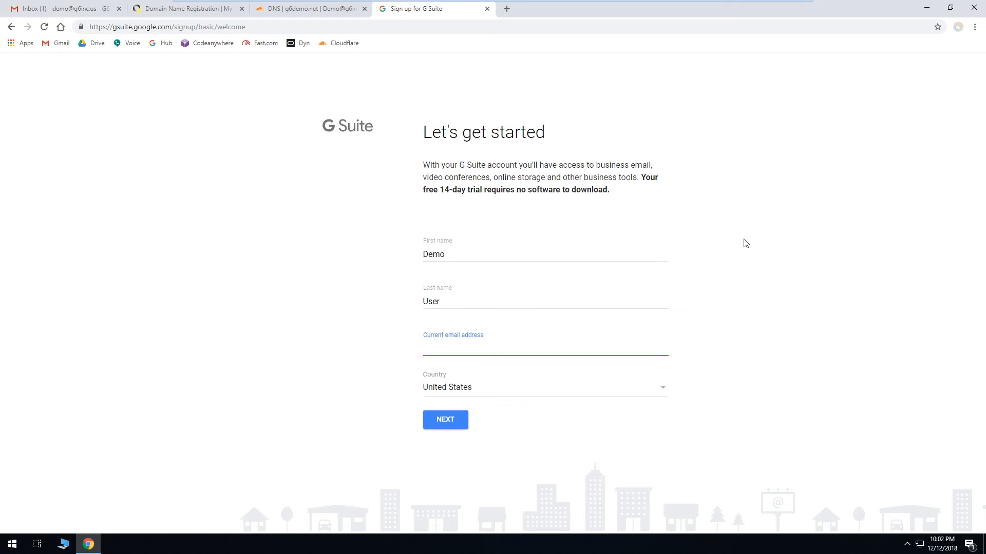
left_click(449, 419)
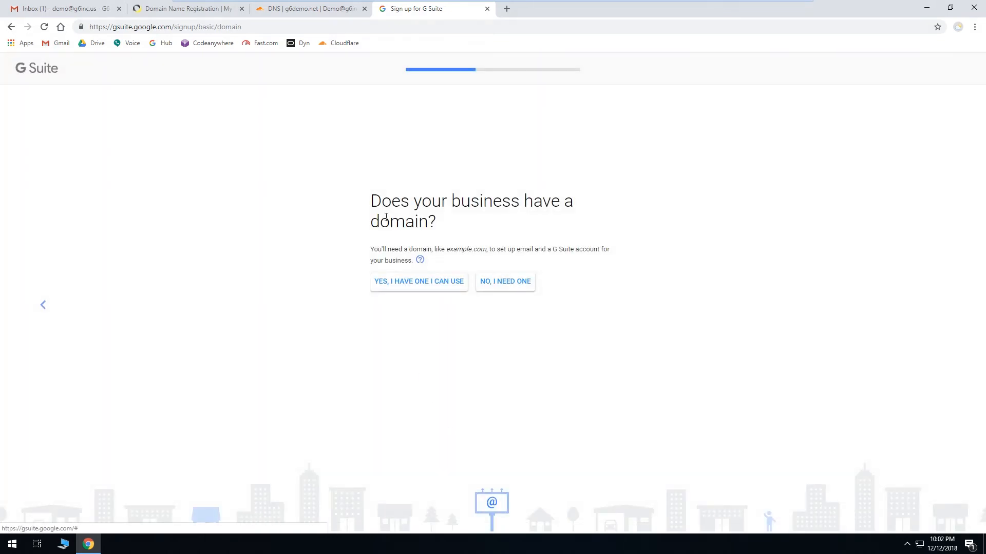
Step: Choose to use an existing domain, enter g6demo.net, and confirm using it for the account
left_click(378, 287)
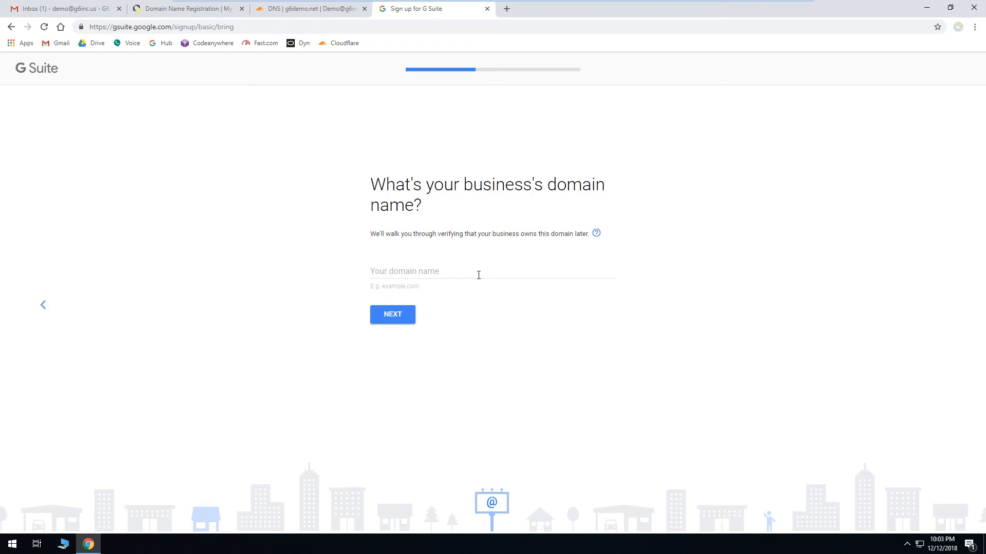
left_click(478, 275)
type("g6demo.net")
left_click(394, 319)
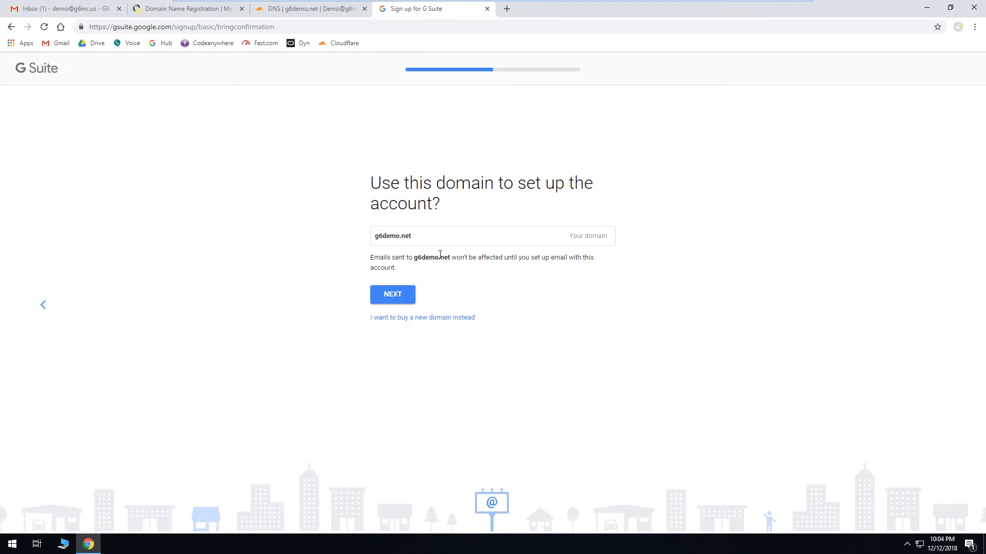
left_click(393, 296)
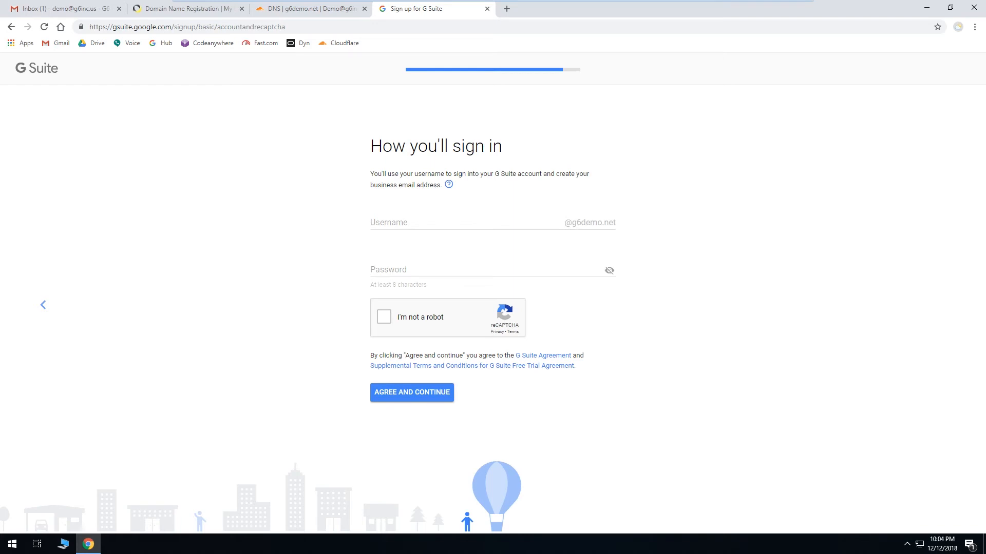
Step: Set the sign-in username to admin, paste the account password, pass the reCAPTCHA, agree, and save the password
left_click(519, 221)
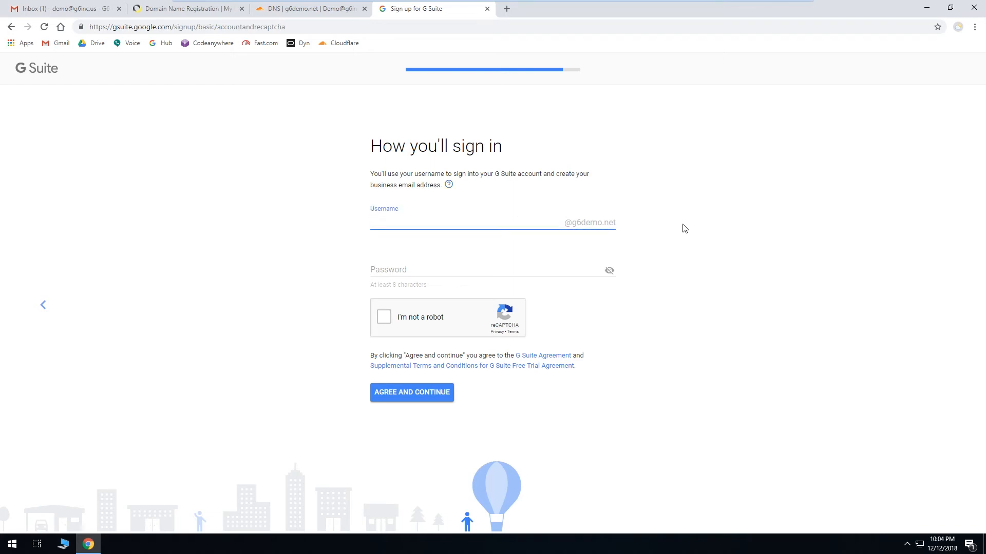
type("admin")
key("Tab")
key("ctrl+v")
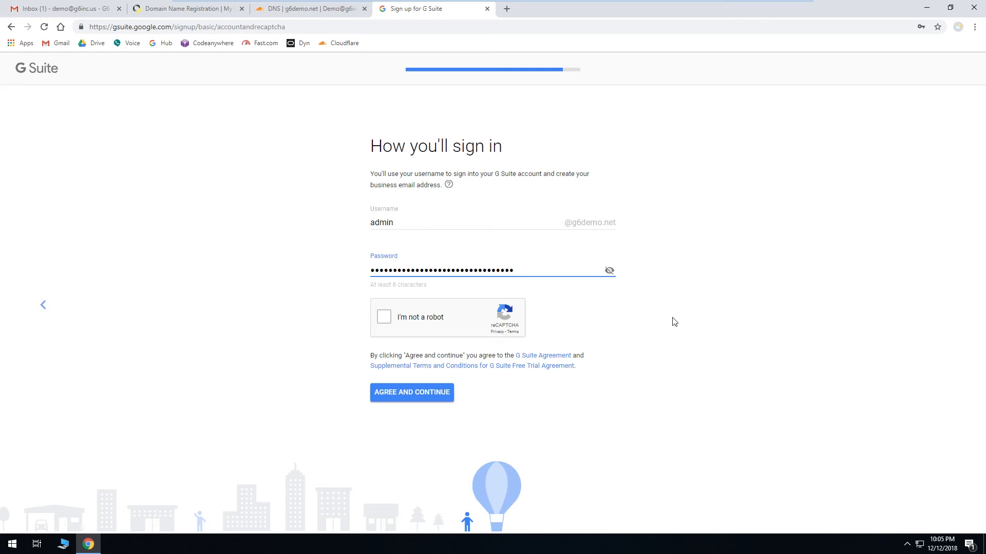
left_click(384, 318)
left_click(412, 399)
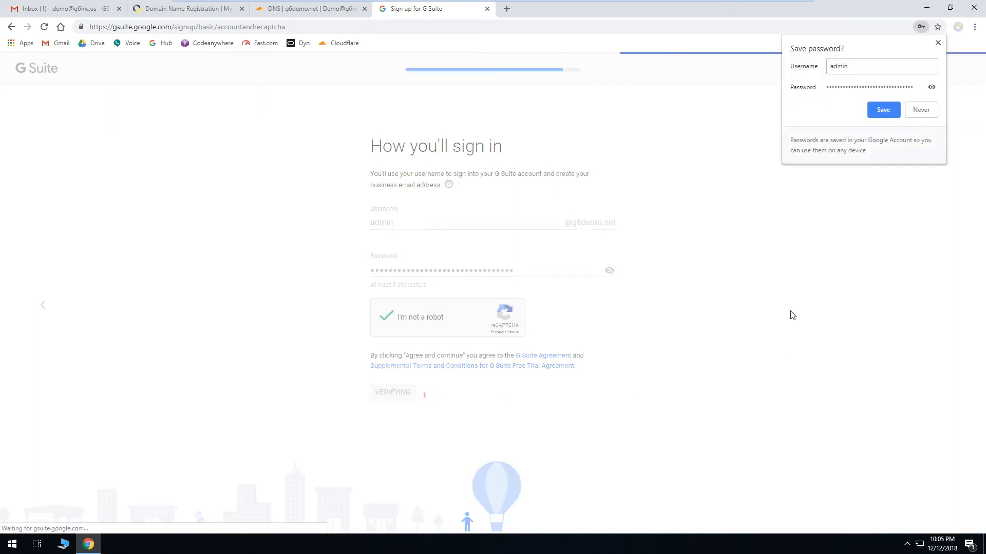
left_click(877, 114)
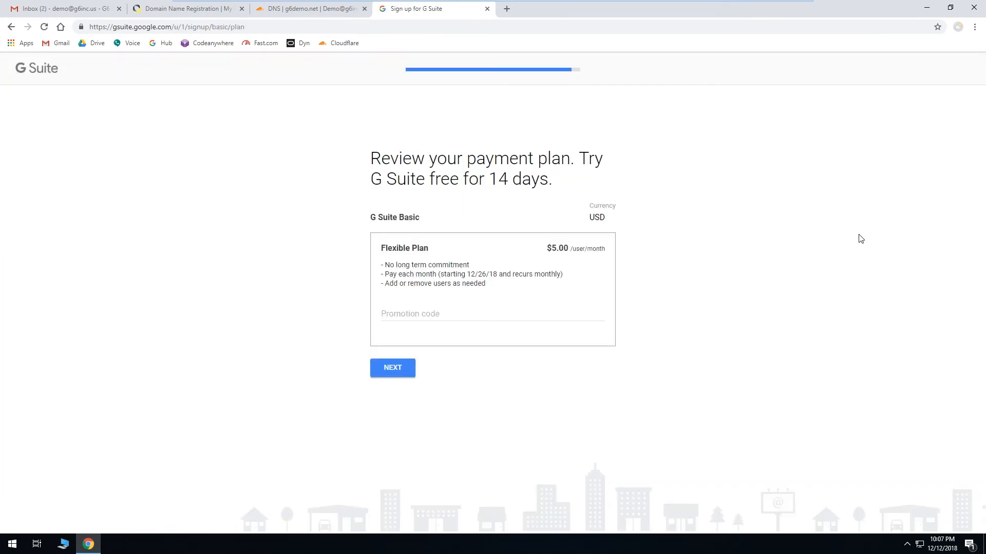
Step: Accept the G Suite Basic Flexible Plan and continue to checkout
left_click(577, 311)
left_click(652, 319)
left_click(396, 370)
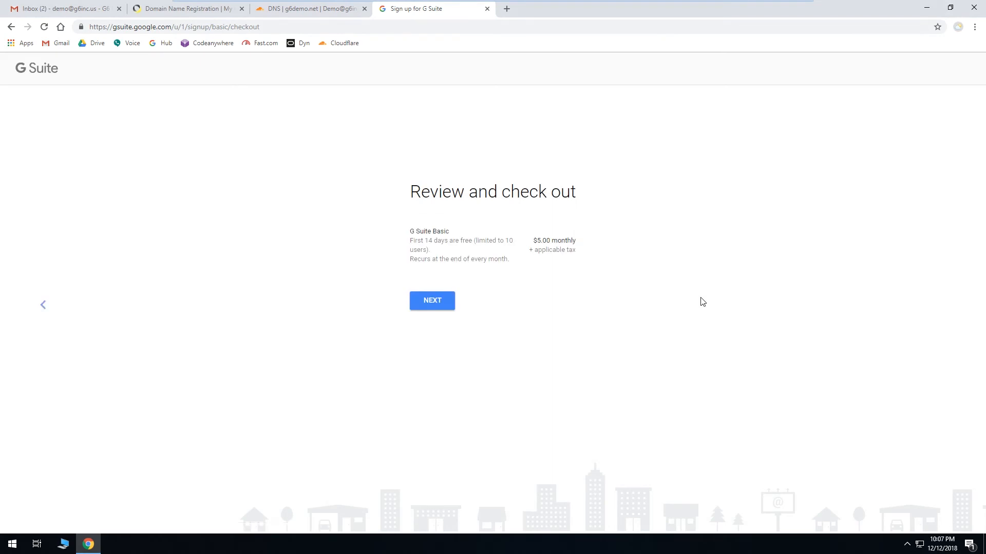
Step: Review the checkout details and continue to the G Suite setup
scroll(703, 302, "down", 4)
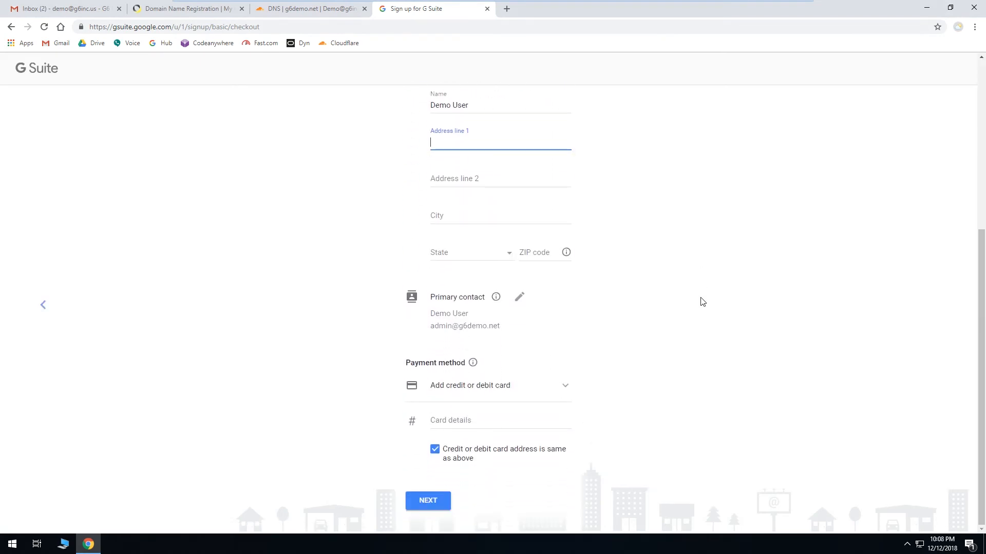
scroll(702, 302, "up", 5)
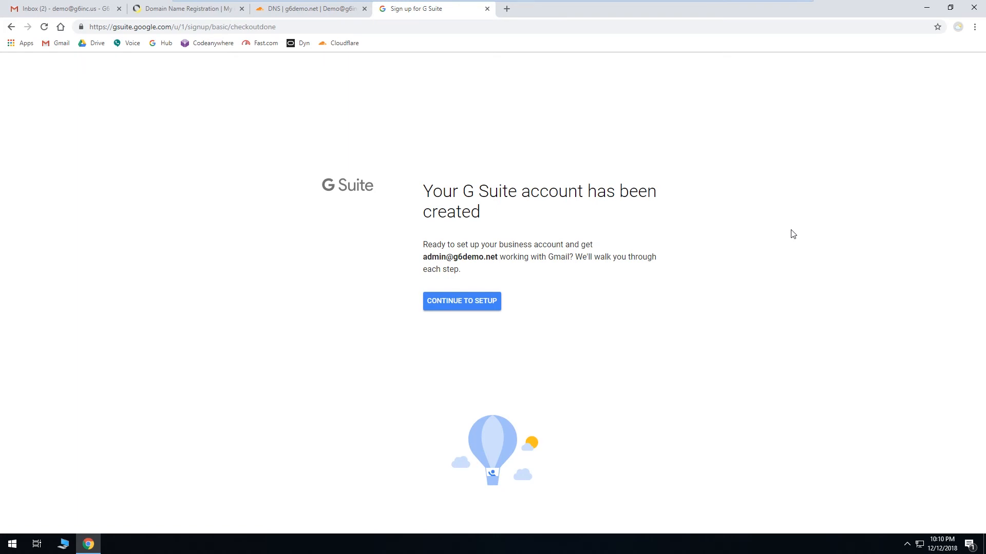
left_click(491, 306)
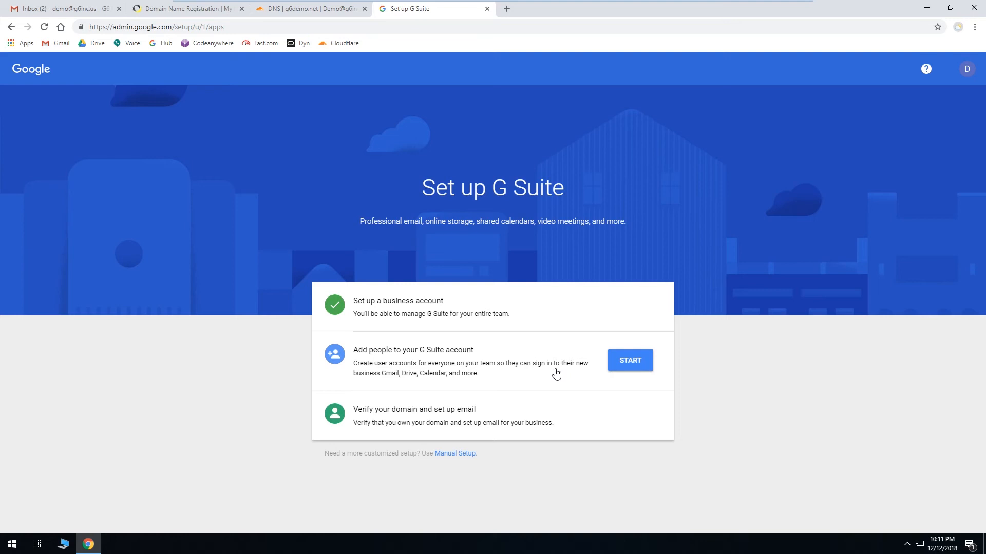
Step: Add a team user with username ouser, confirm all existing domain addresses are added, and continue
left_click(629, 362)
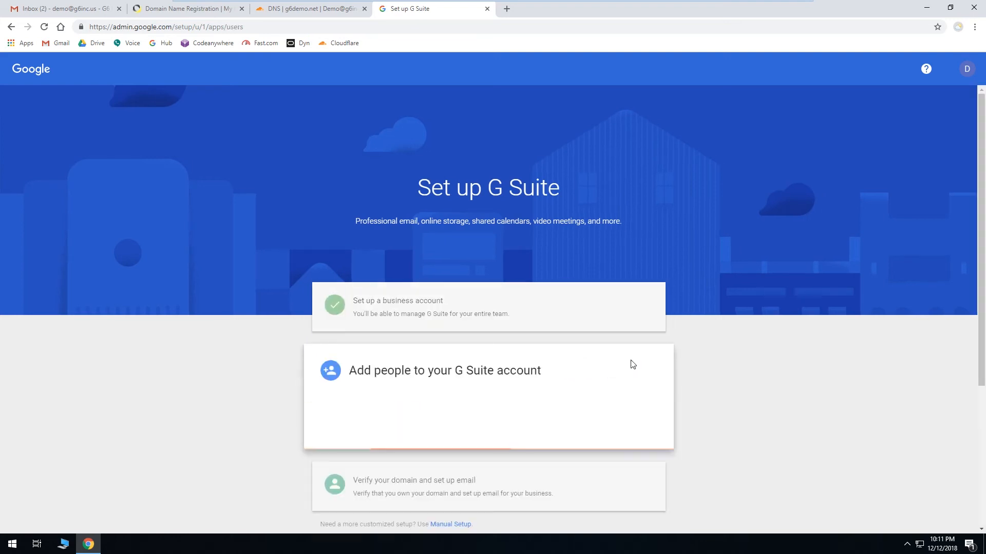
left_click(371, 240)
type("Other")
key("Tab")
type("User")
key("Tab")
type("otheruser")
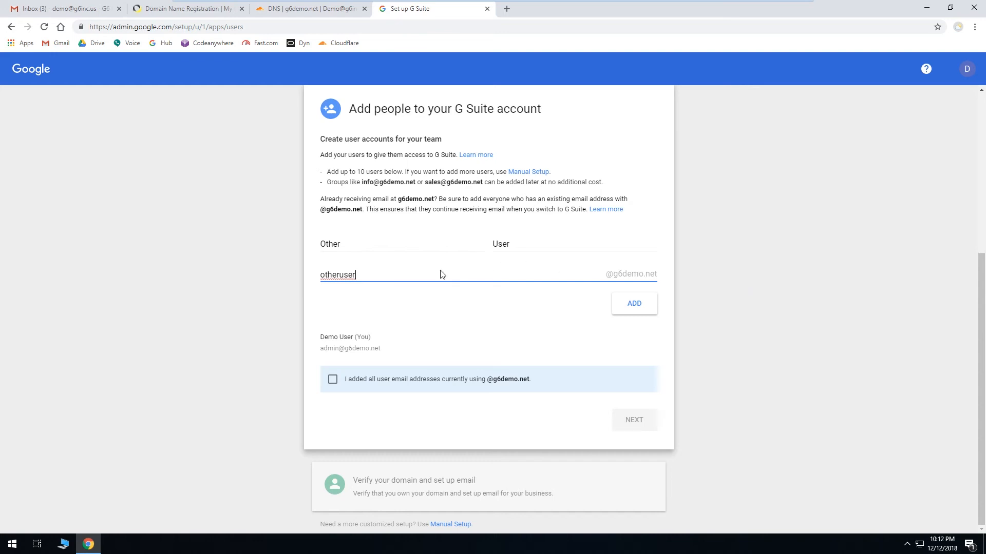
left_click_drag(362, 275, 294, 275)
type("ouser")
left_click(333, 380)
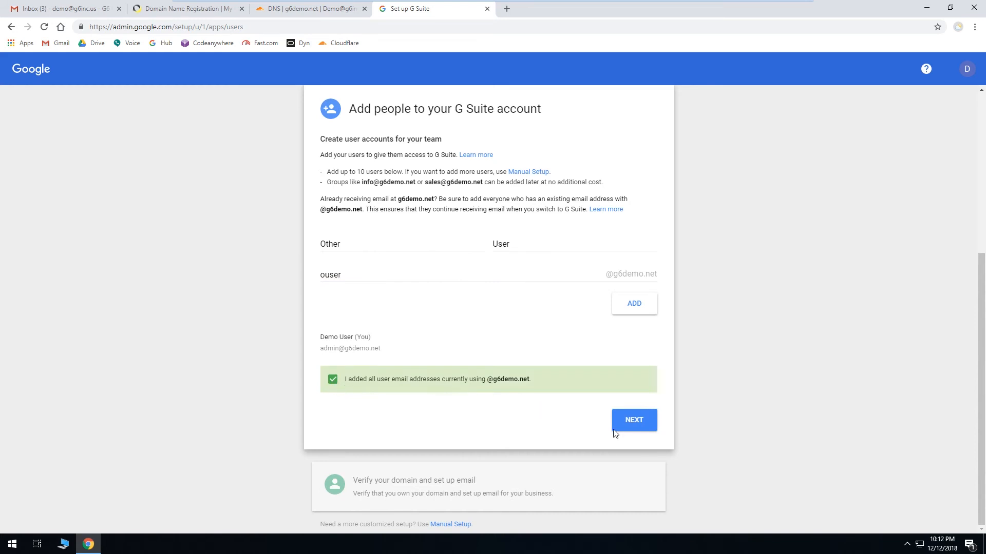
left_click(635, 423)
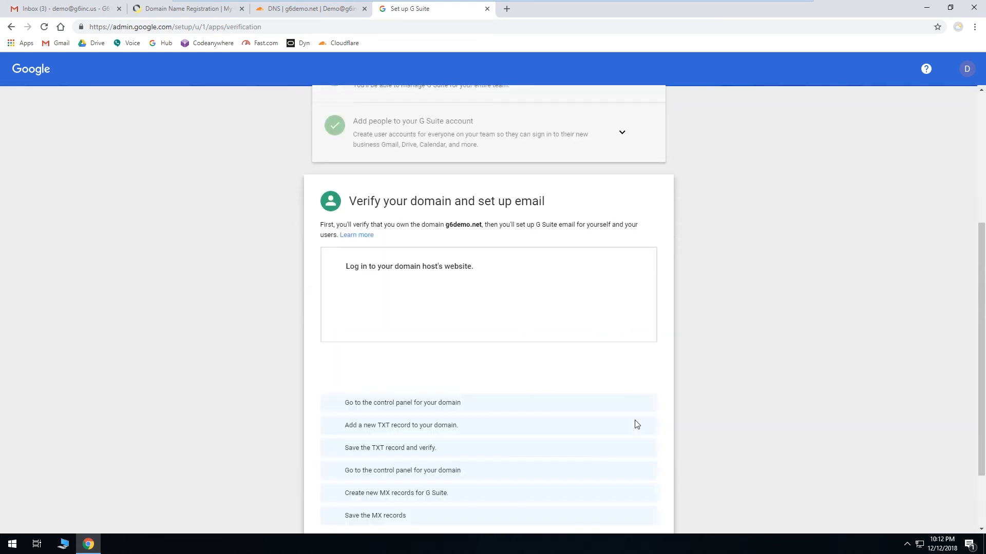
Step: Tick the logged-in and control-panel checkpoints and select the TXT verification value
scroll(728, 396, "down", 1)
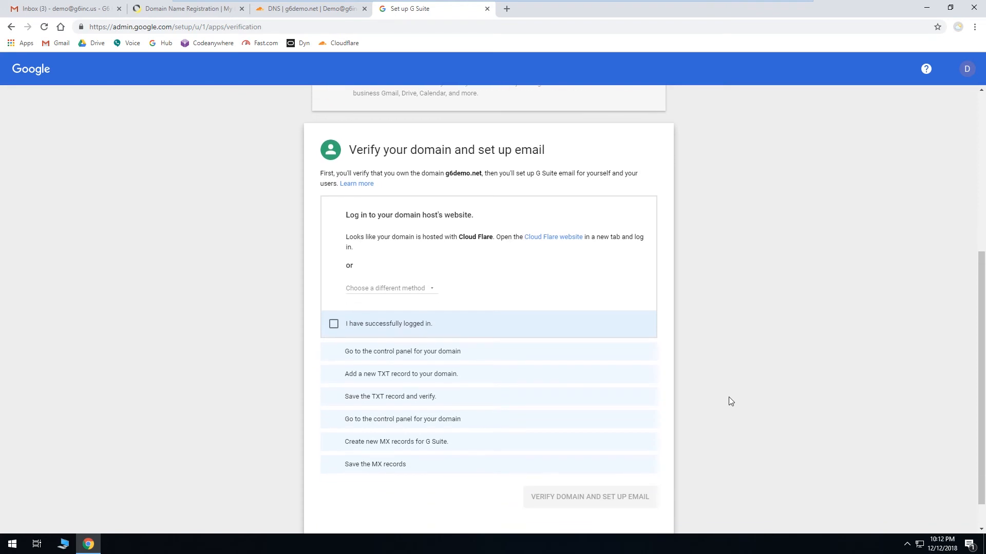
scroll(730, 401, "down", 1)
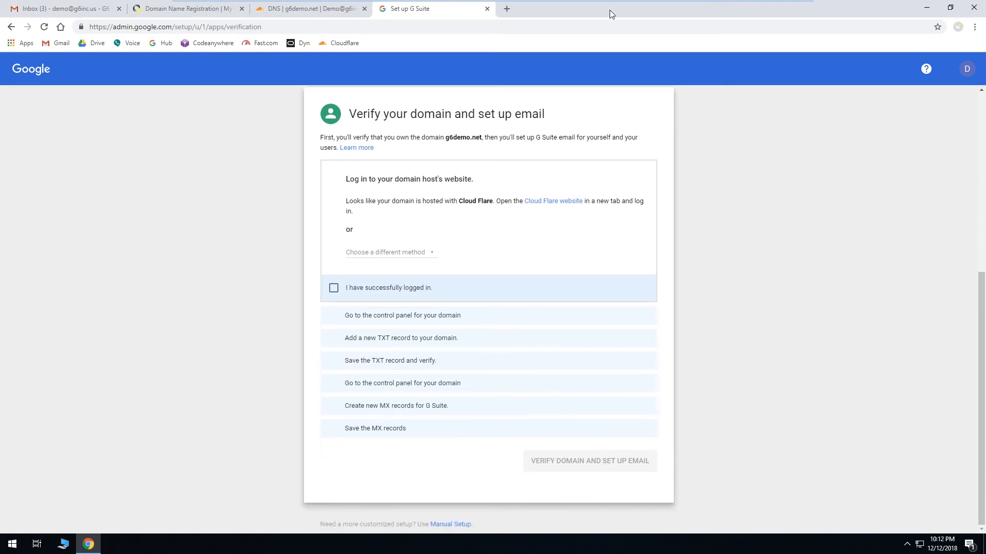
left_click(333, 290)
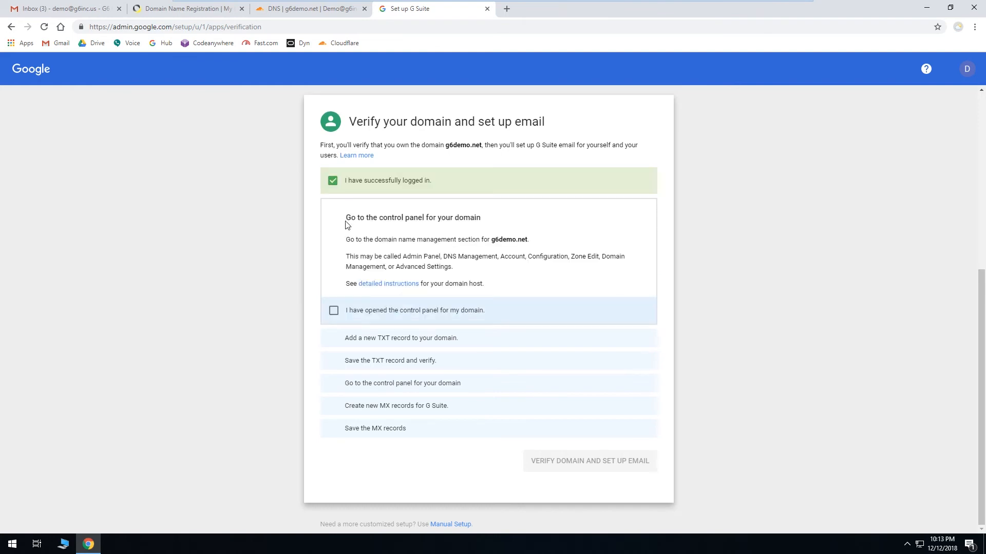
left_click(334, 311)
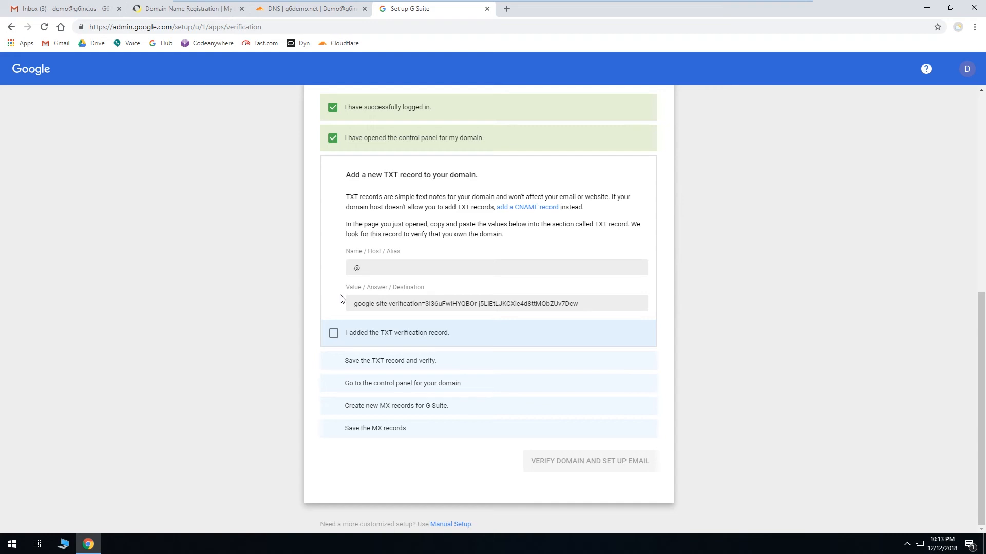
left_click(381, 308)
key("ctrl+c")
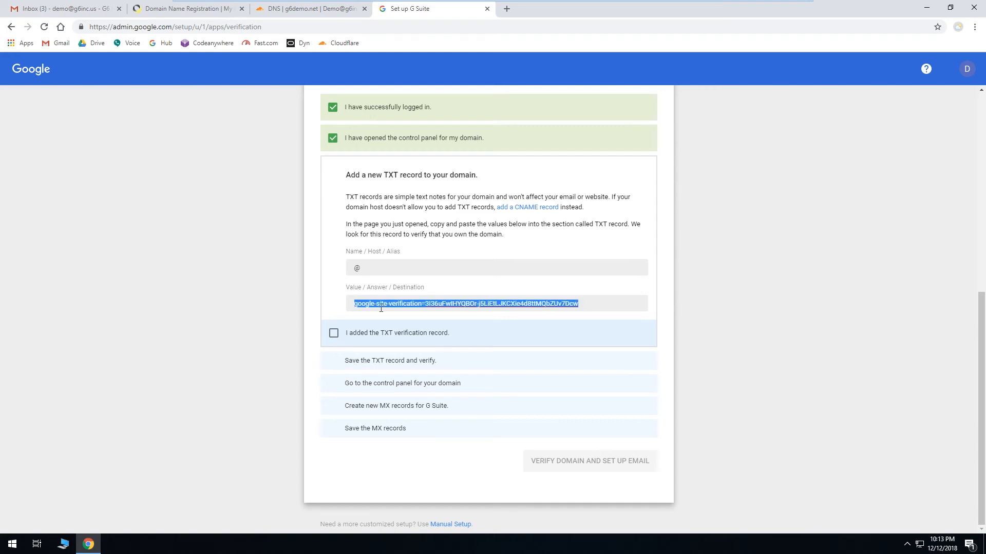
Step: Open the DNS settings for g6demo.net in the Cloudflare tab
left_click(307, 9)
scroll(181, 254, "down", 3)
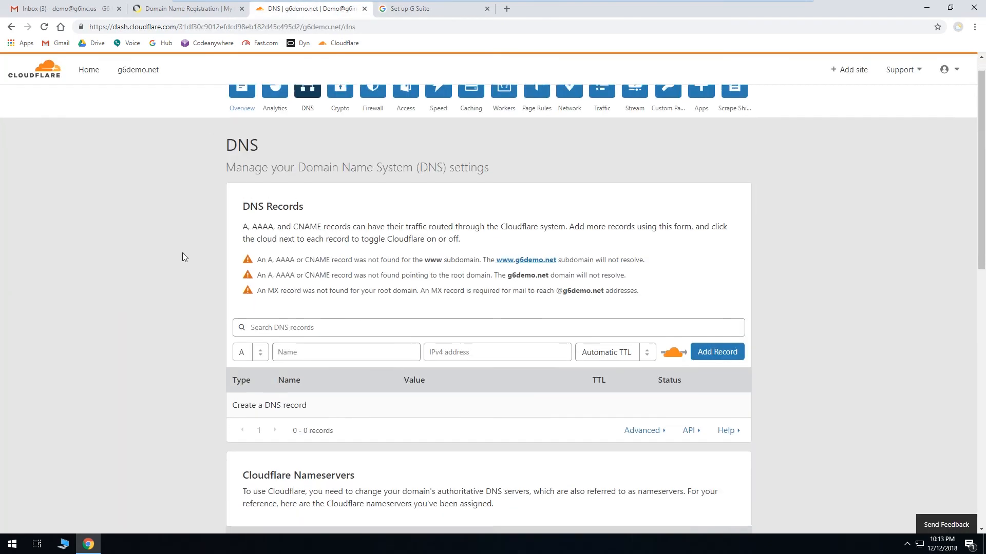
scroll(182, 252, "up", 3)
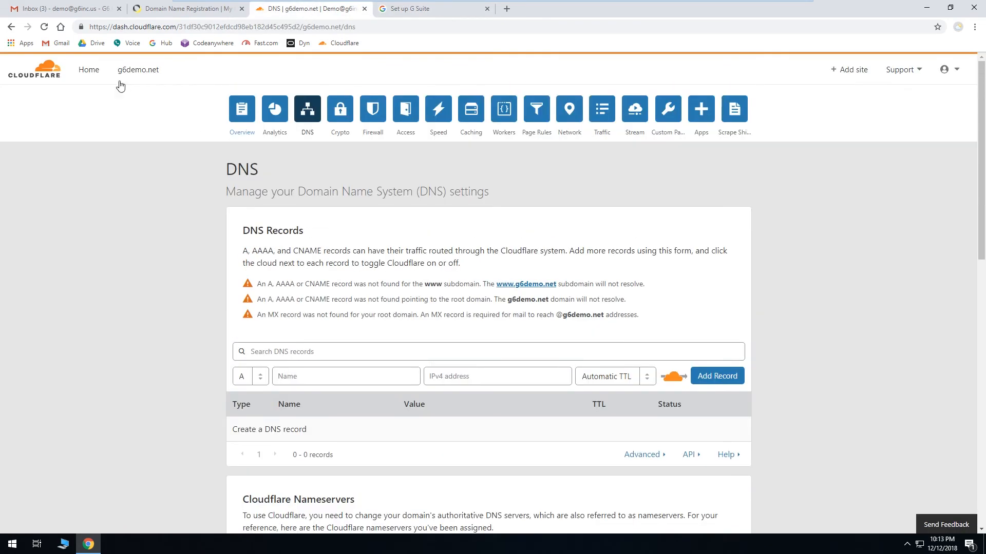
left_click(55, 74)
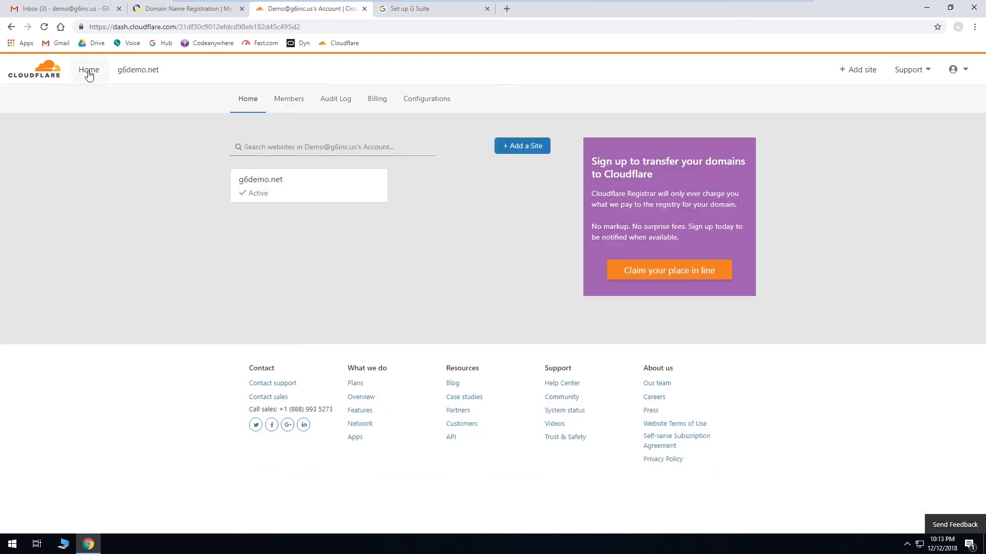
left_click(332, 193)
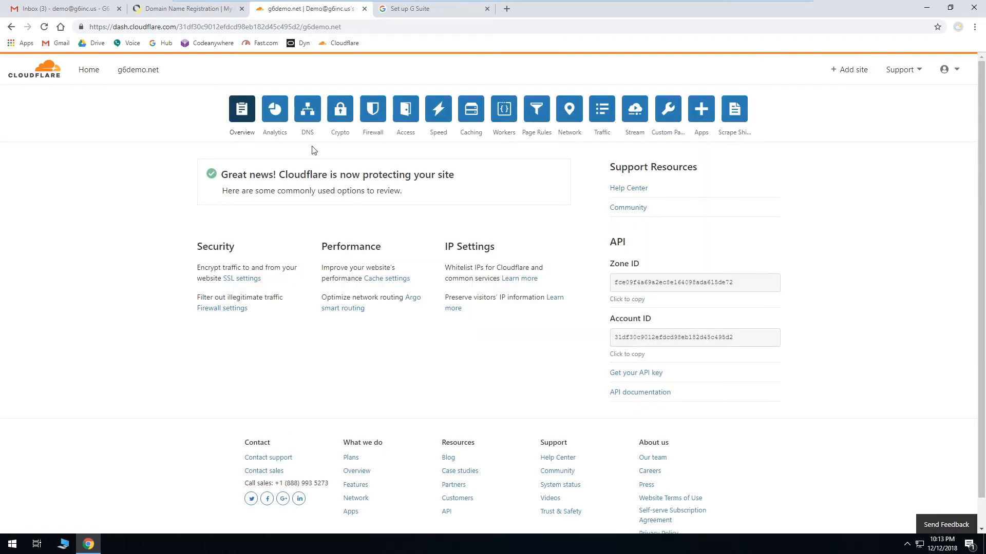
left_click(308, 117)
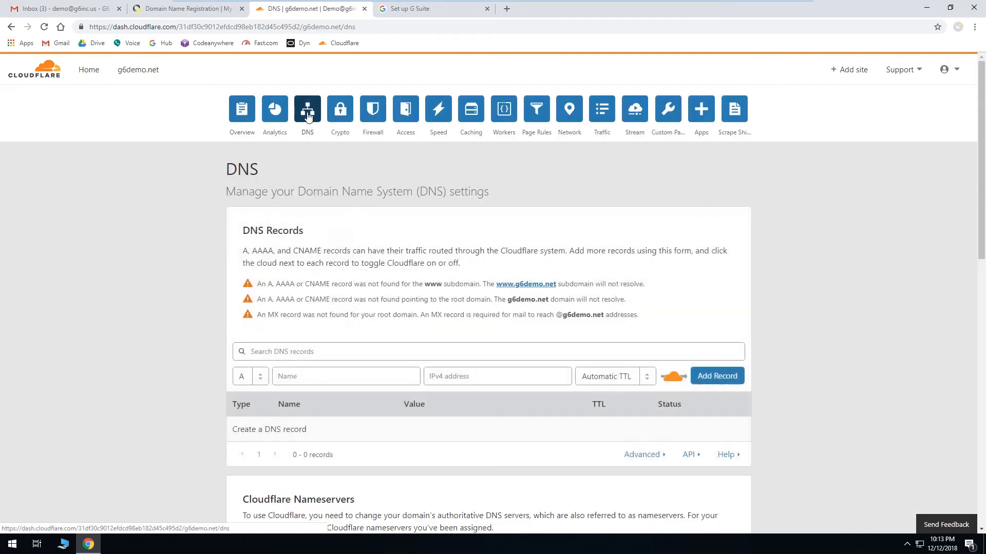
Step: Add a TXT record named @ with the pasted google-site-verification value to g6demo.net's DNS records
scroll(156, 246, "down", 2)
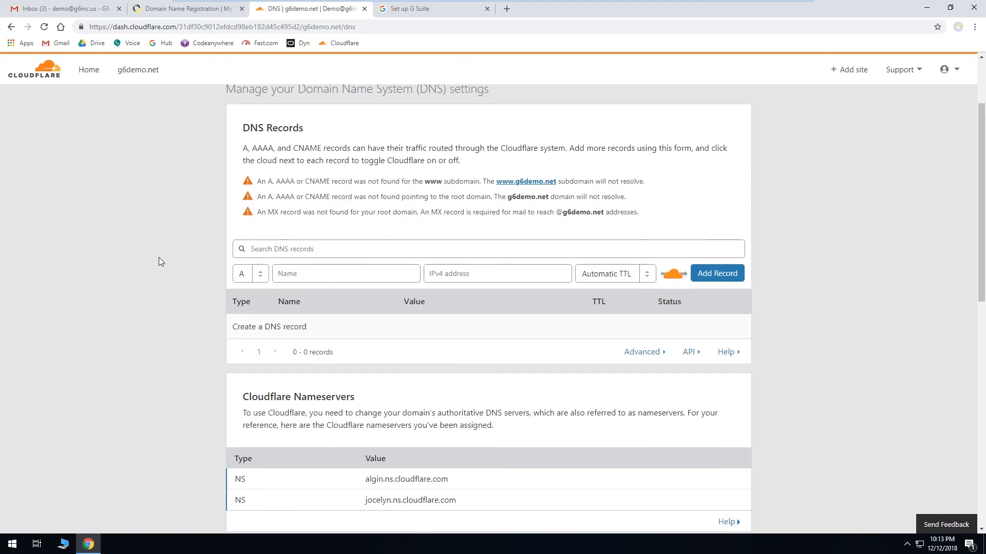
left_click(258, 280)
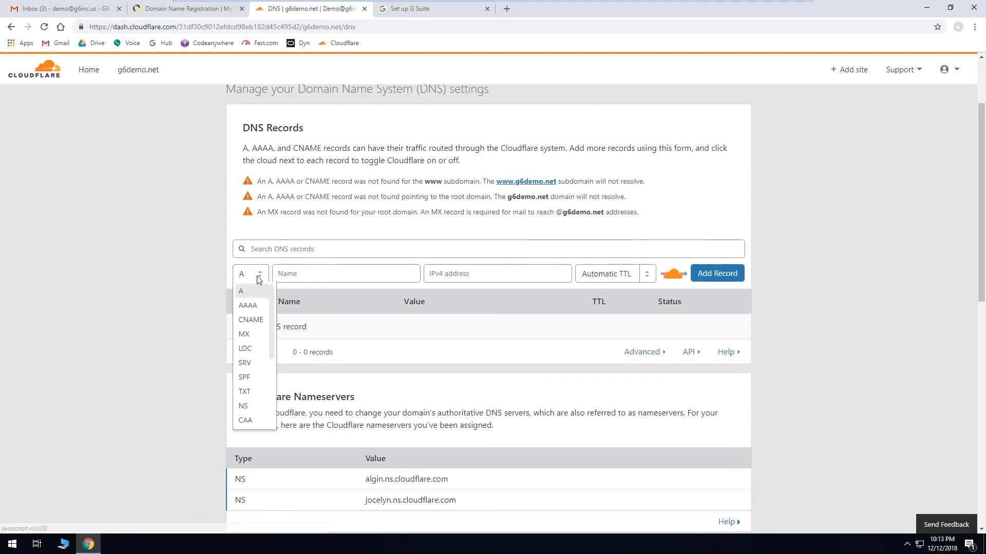
left_click(251, 394)
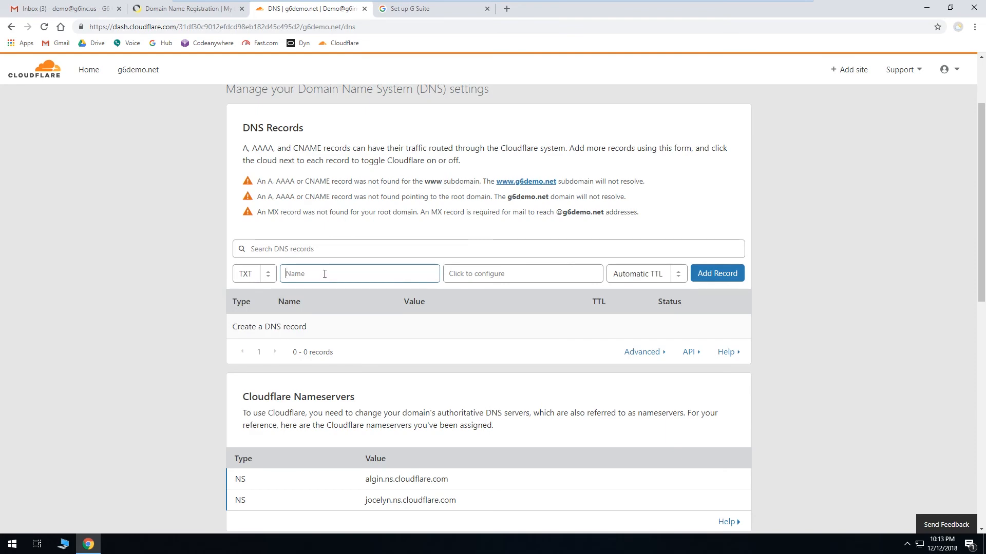
type("@")
left_click(450, 276)
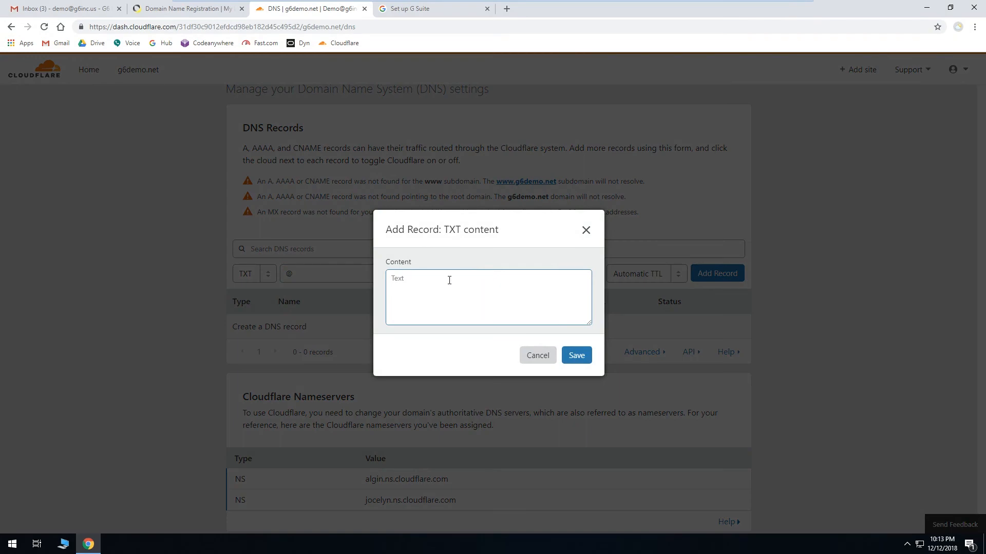
key("ctrl+v")
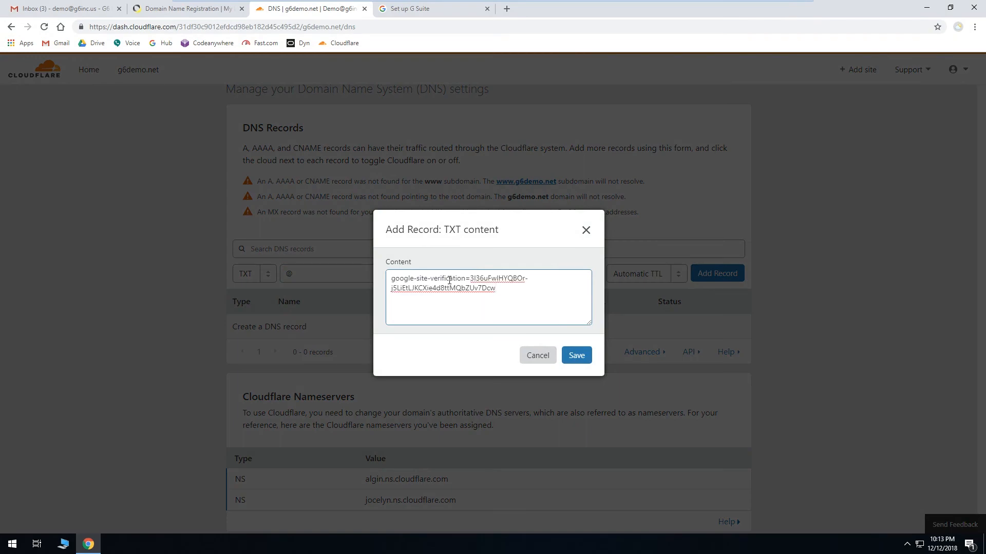
left_click(575, 353)
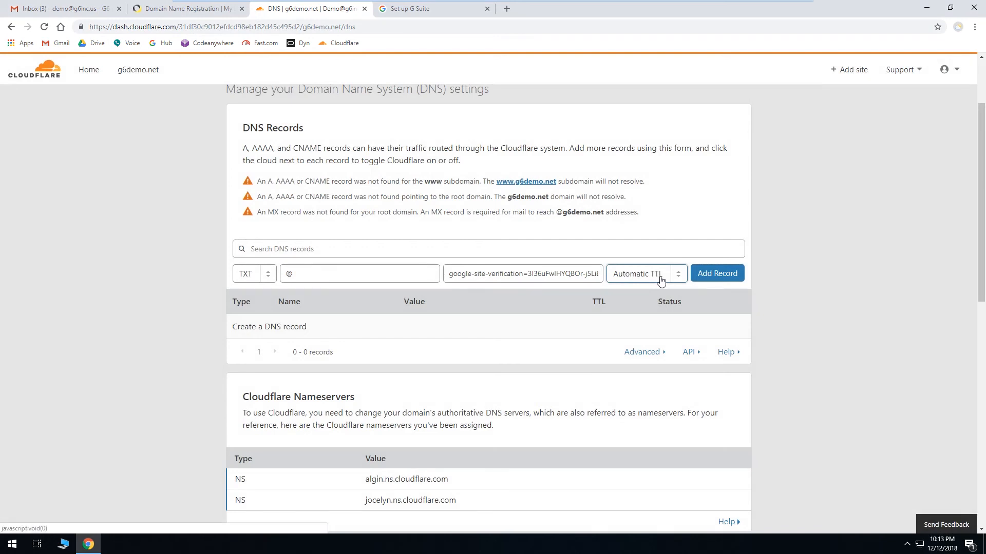
left_click(719, 279)
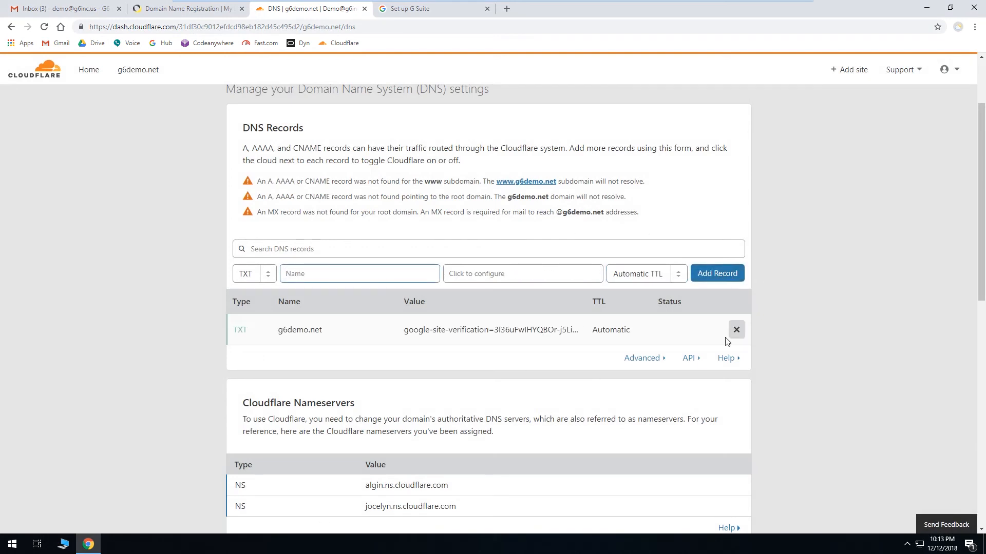
Step: In the G Suite setup, tick the TXT-added, TXT-saved and control-panel checkpoints, then select the ASPMX.L.GOOGLE.COM MX destination
left_click(434, 10)
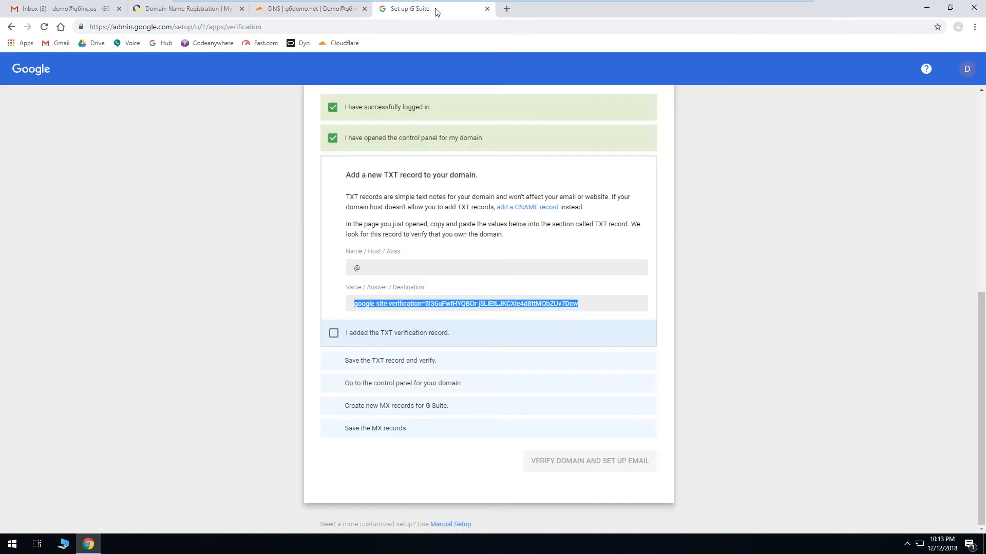
left_click(333, 334)
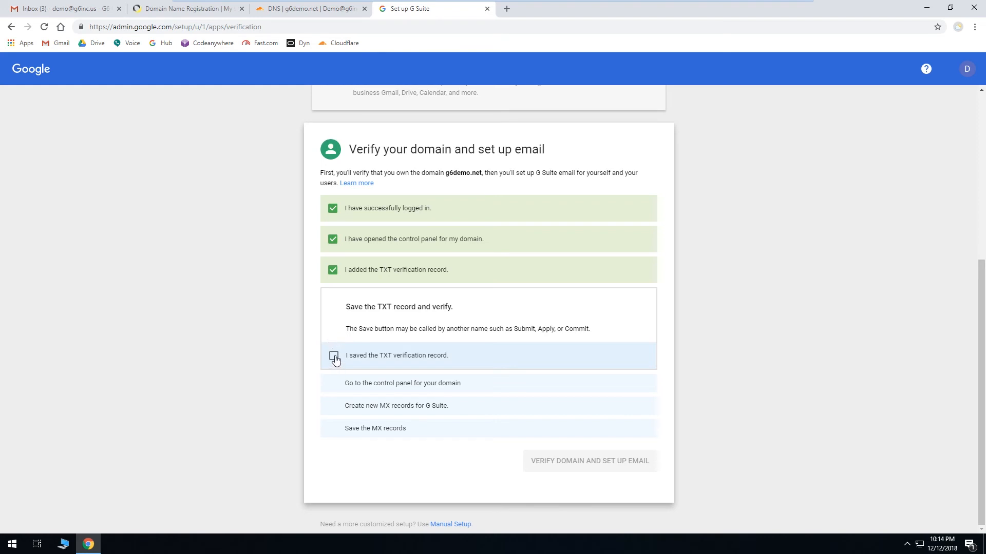
left_click(334, 355)
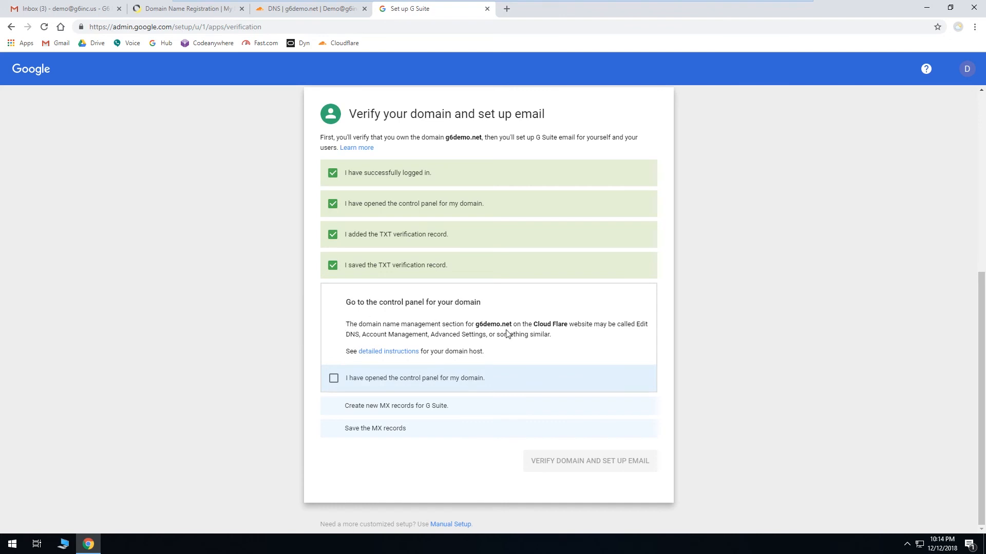
left_click(334, 380)
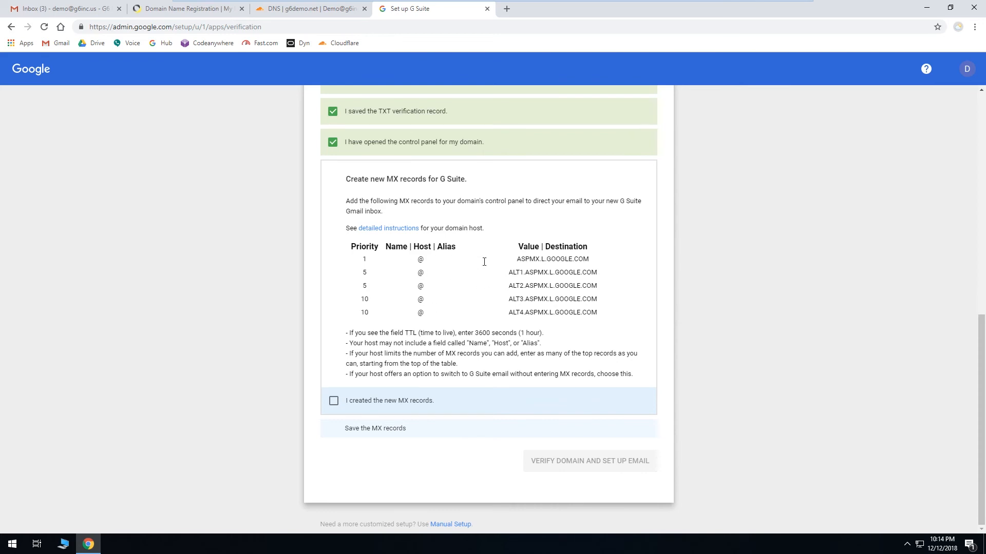
left_click_drag(518, 261, 589, 259)
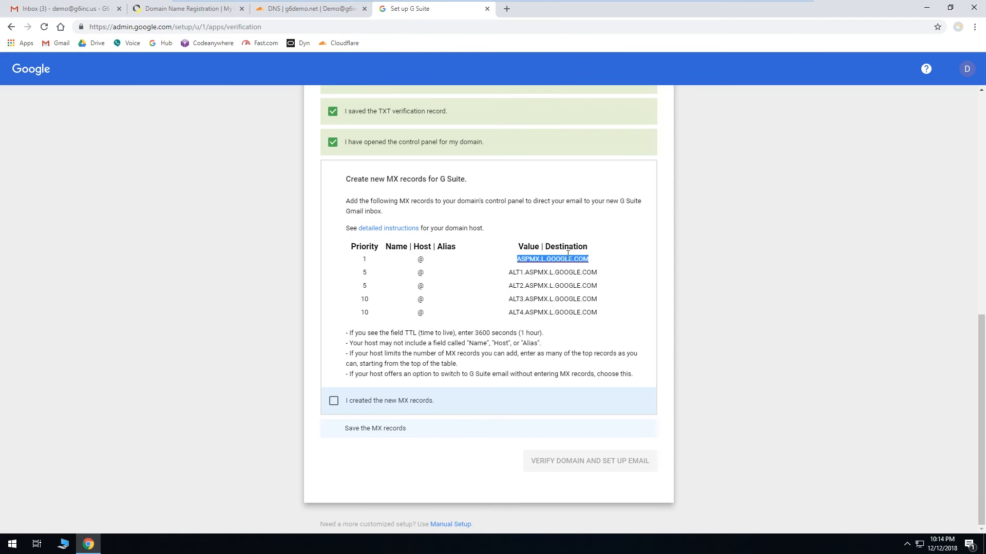
left_click(589, 259)
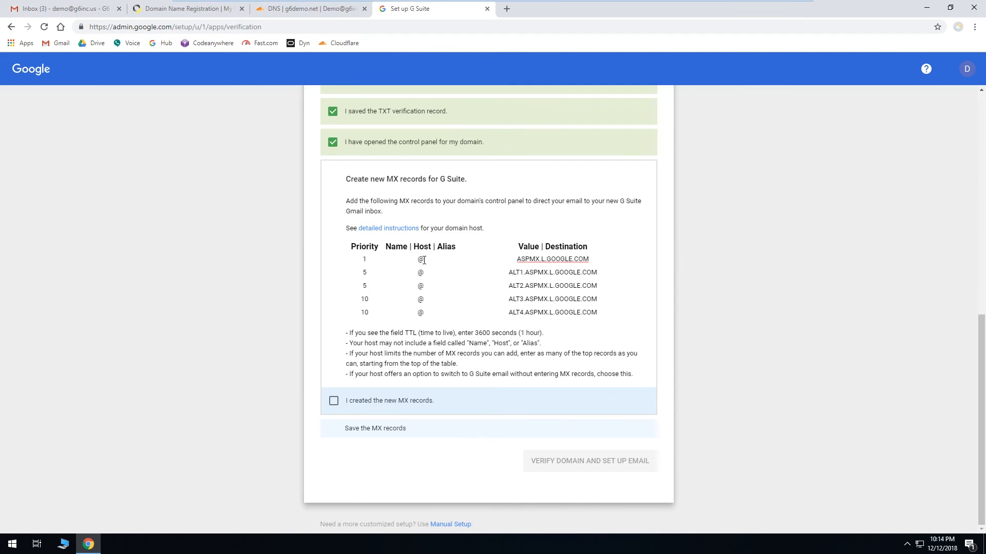
left_click(337, 12)
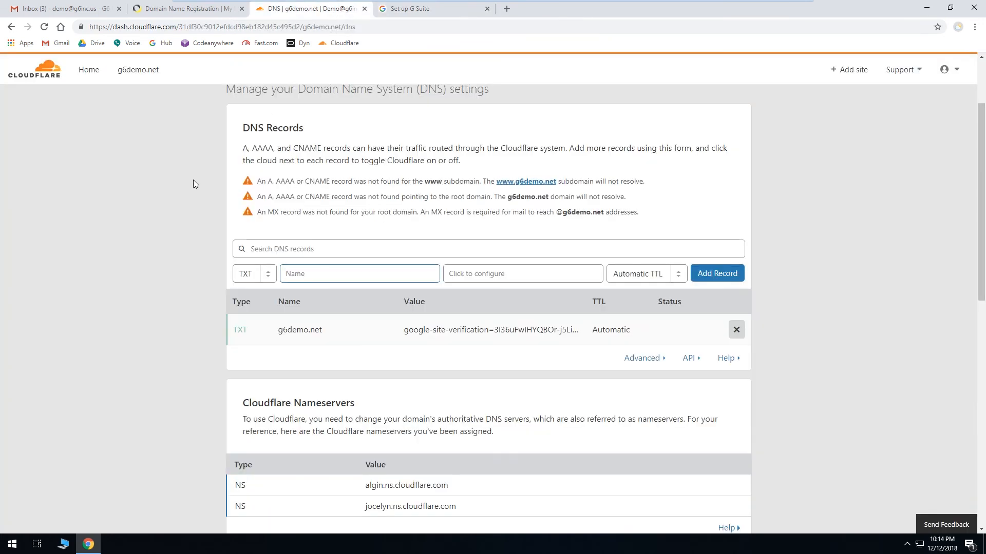
left_click(269, 276)
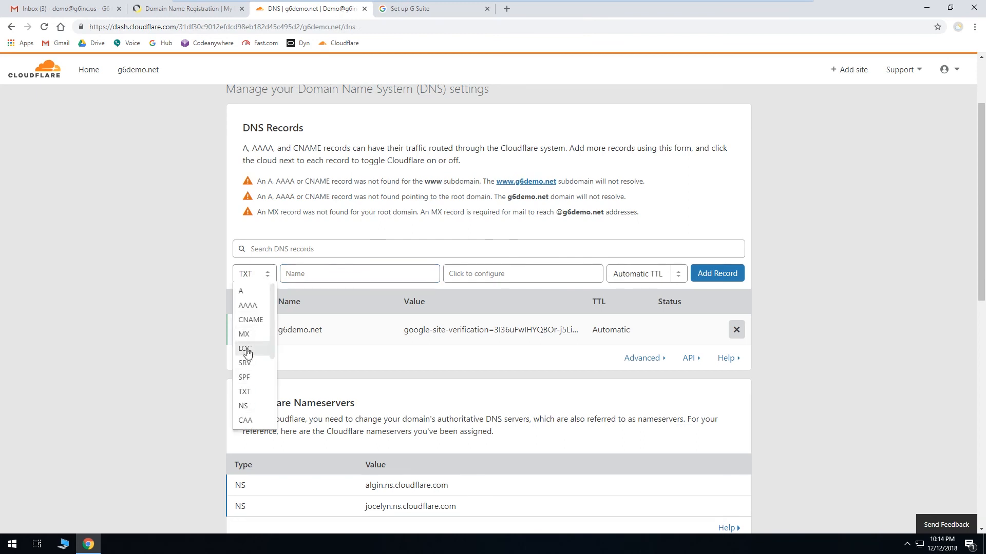
left_click(248, 293)
left_click(283, 278)
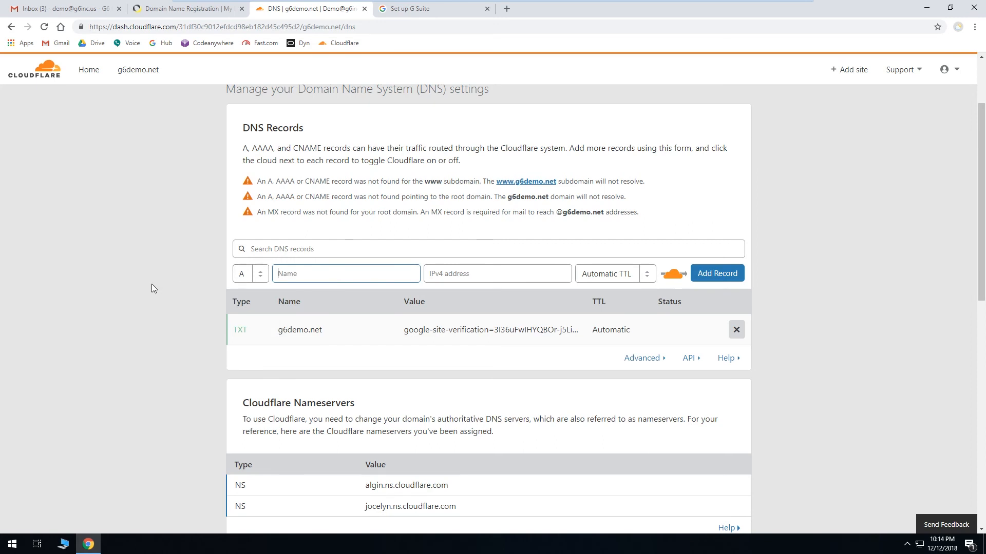
type("www")
left_click(445, 272)
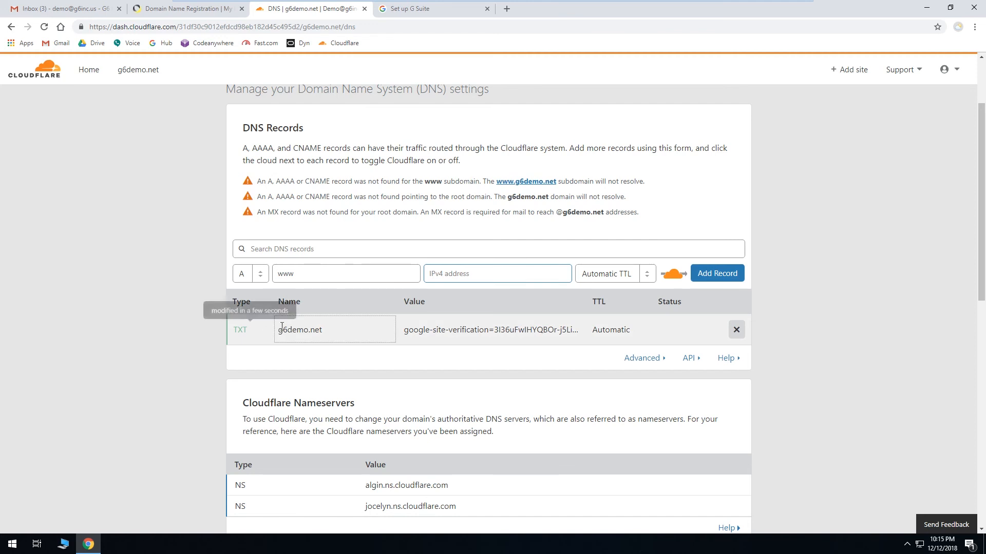
left_click_drag(307, 274, 270, 272)
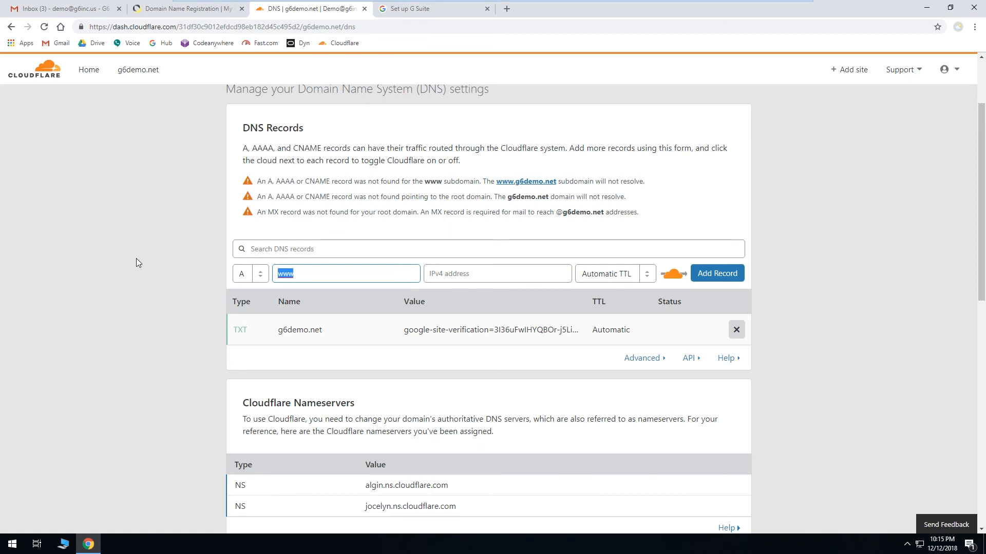
type("@")
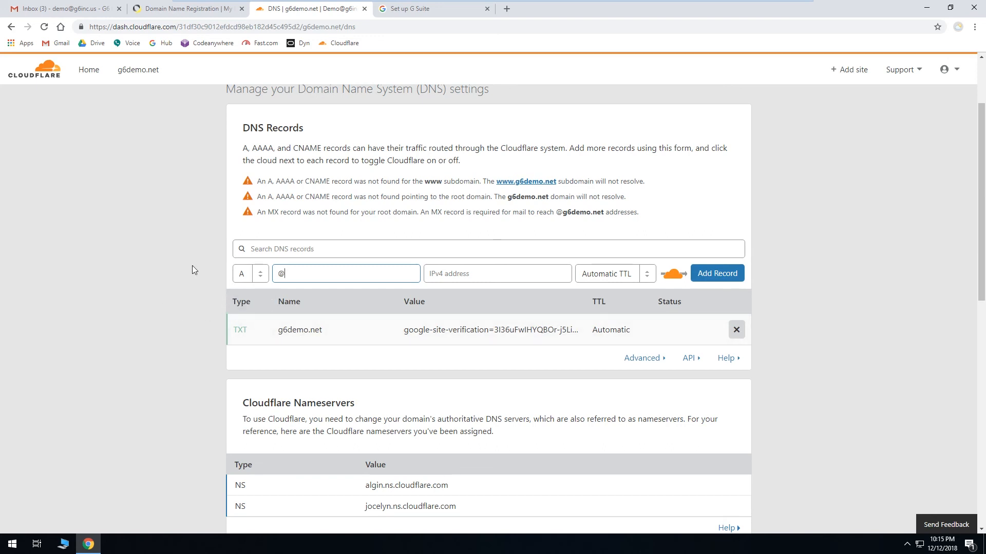
Step: Add an MX record named @ for g6demo.net with mail server ASPMX.L.GOOGLE.COM and priority 1
left_click(254, 274)
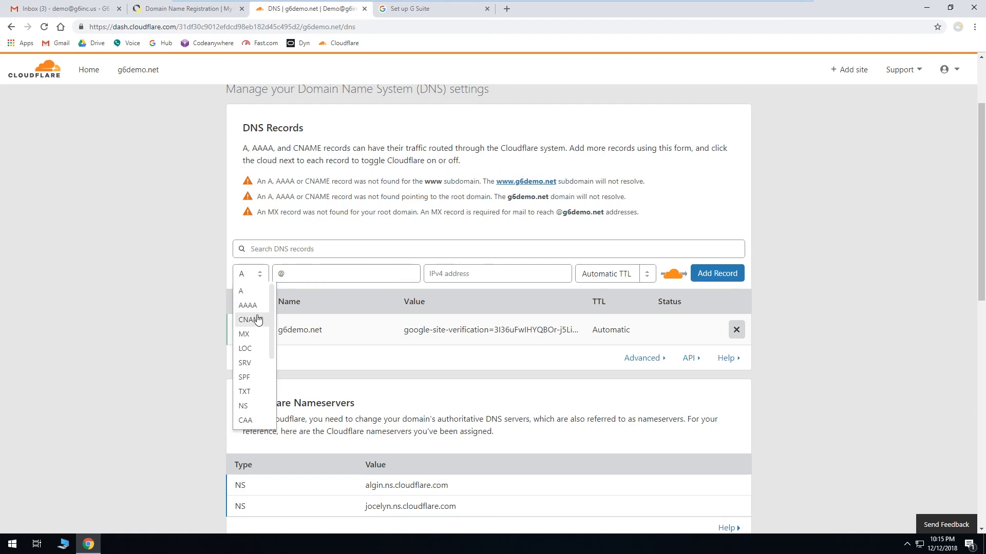
left_click(248, 334)
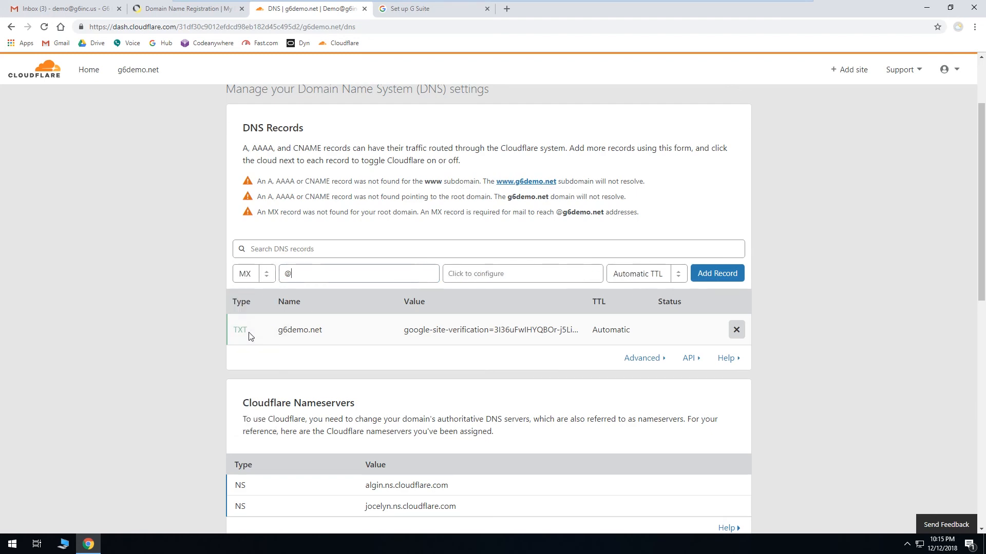
left_click(292, 274)
type("@")
left_click(486, 273)
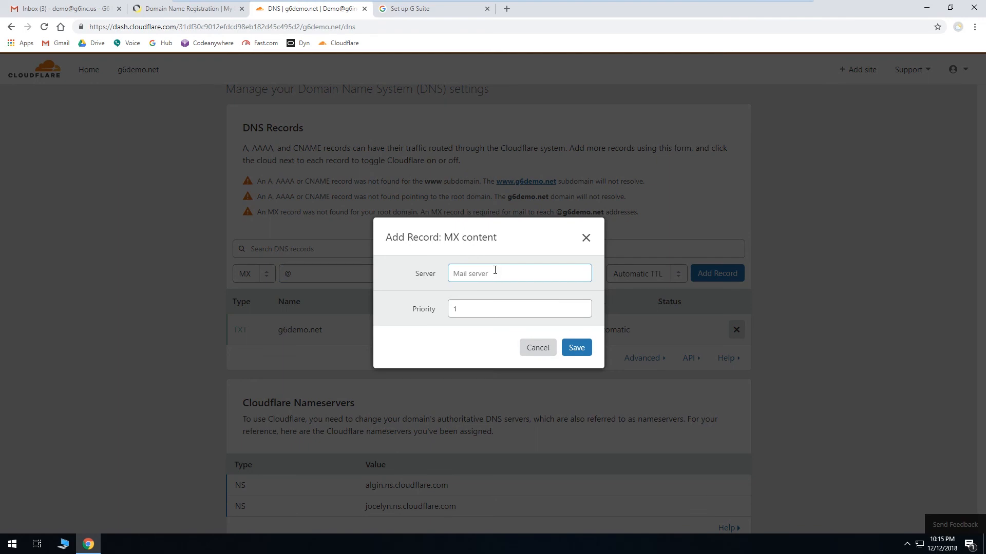
type("ASPMX.L.GOOGLE.COM")
left_click(426, 10)
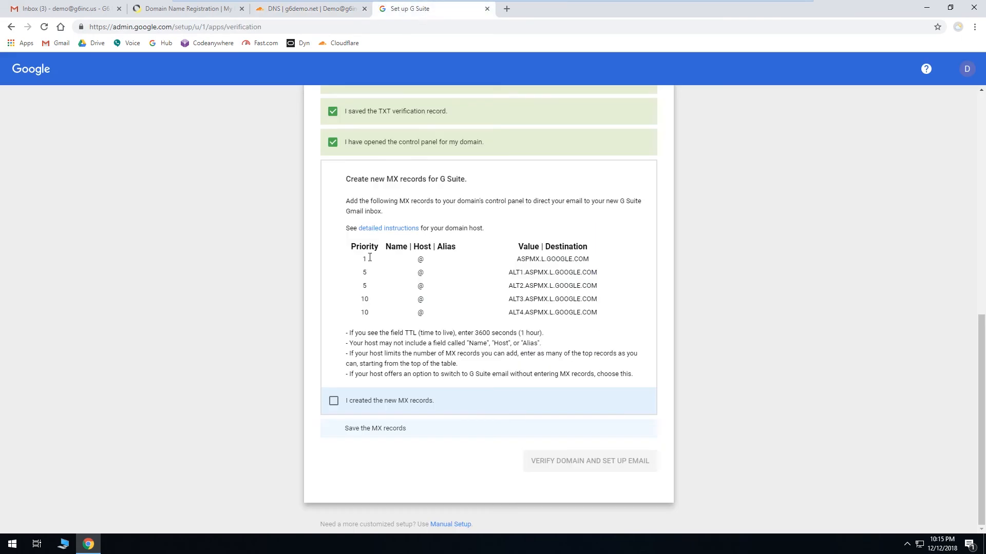
left_click(309, 8)
left_click(576, 348)
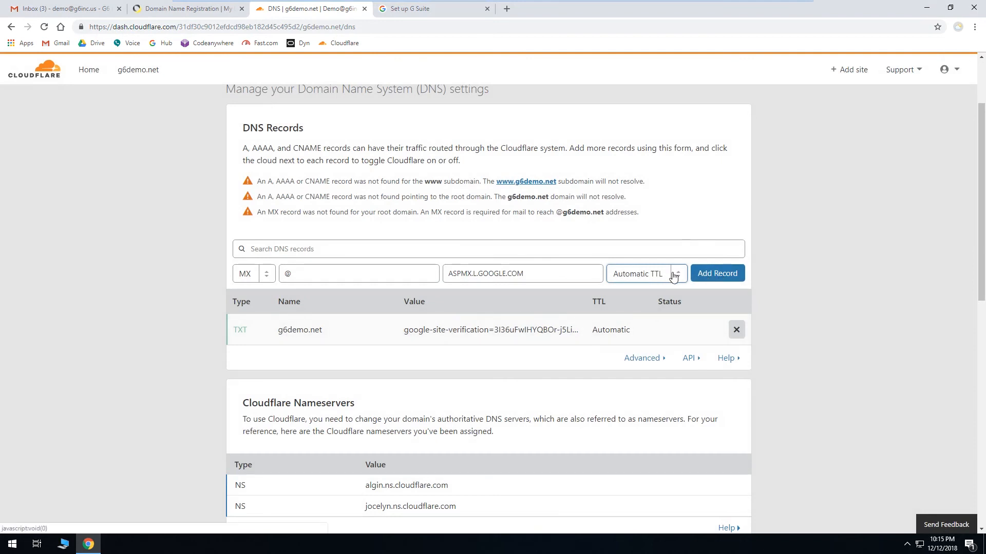
left_click(719, 275)
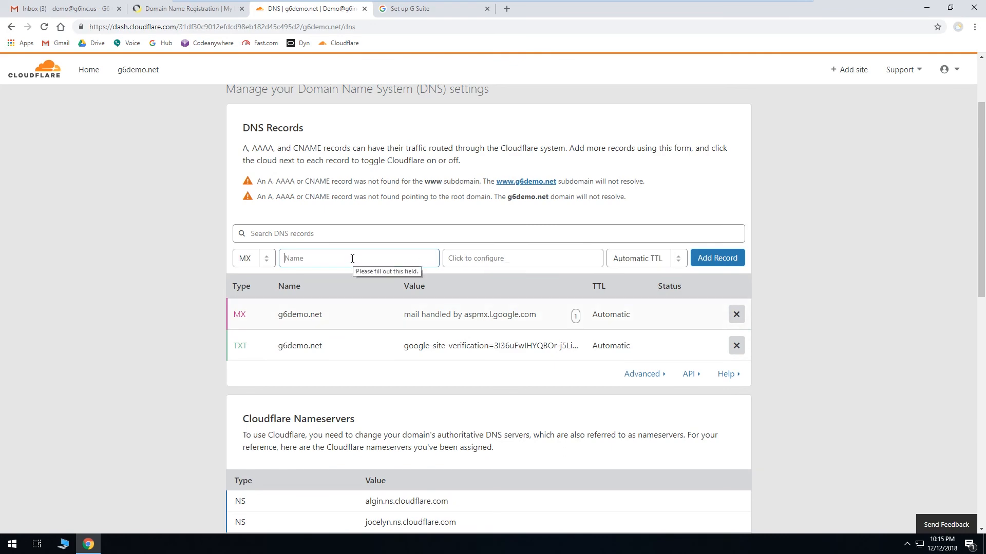
Step: Add an MX record named @ with server ALT1.ASPMX.L.GOOGLE.COM, copied from the G Suite setup, at priority 5
type("@")
left_click(485, 258)
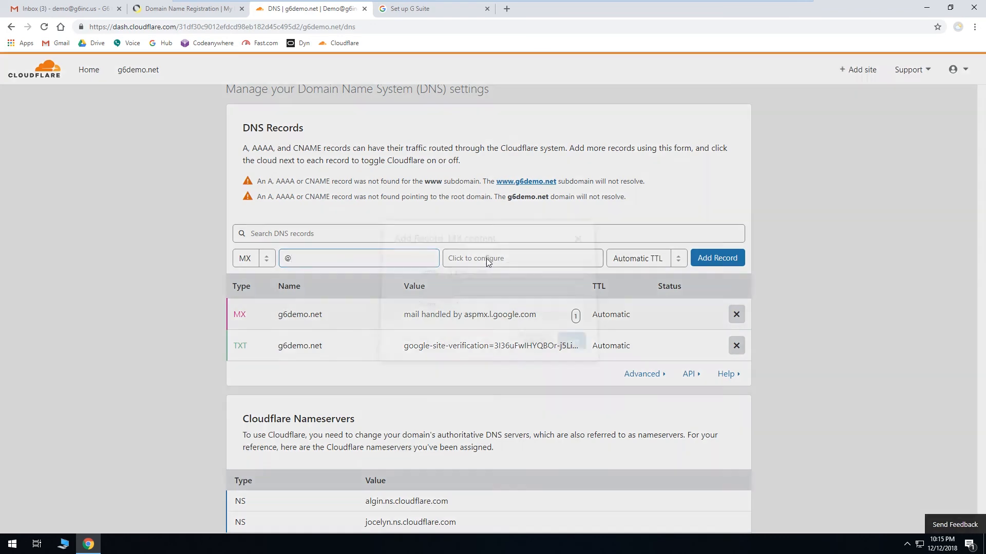
left_click(451, 10)
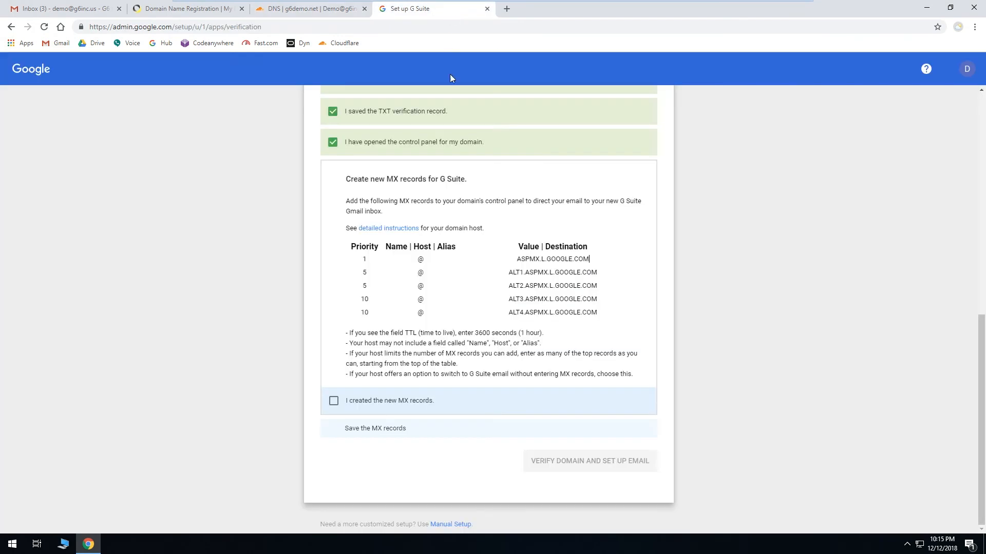
left_click_drag(509, 273, 606, 275)
key("ctrl+c")
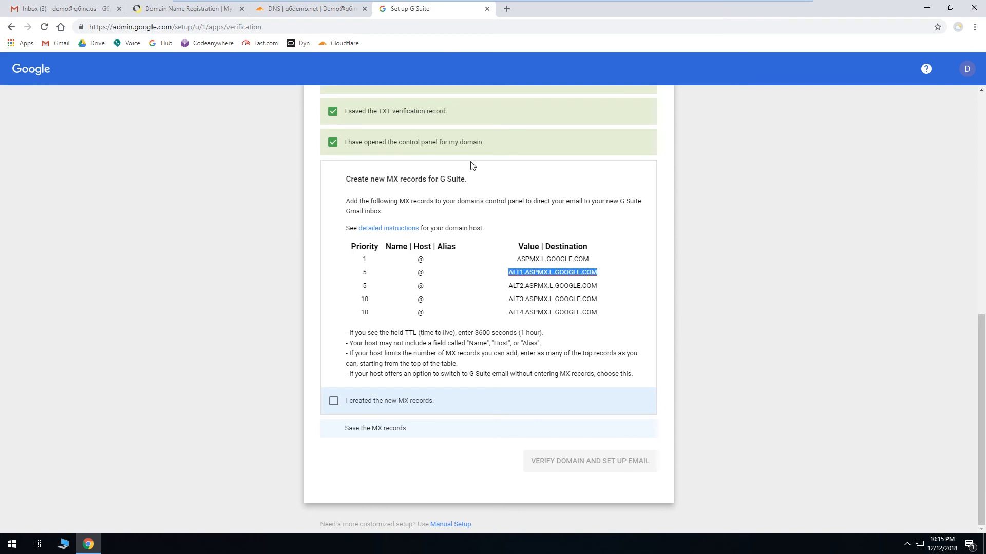
left_click(308, 9)
key("ctrl+v")
key("Tab")
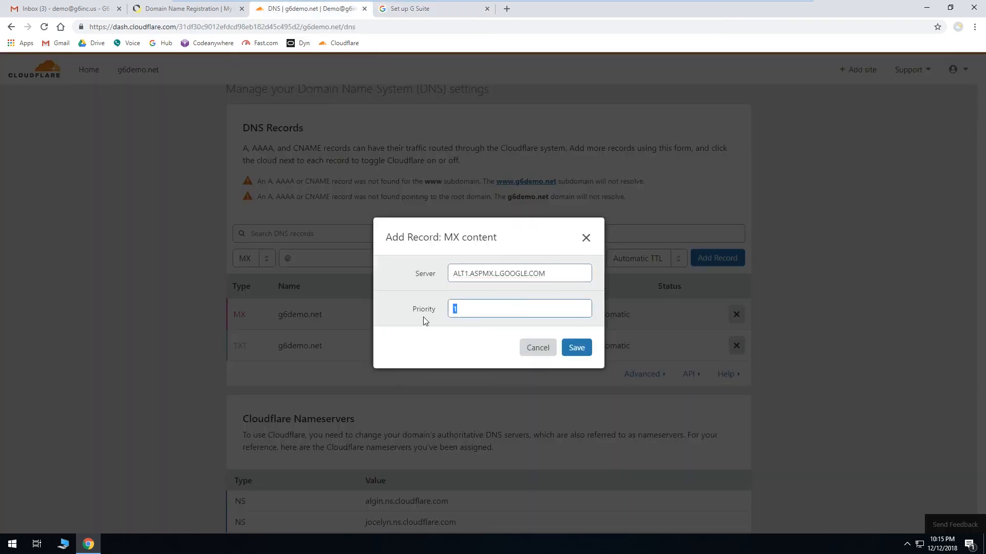
left_click(578, 348)
left_click(717, 258)
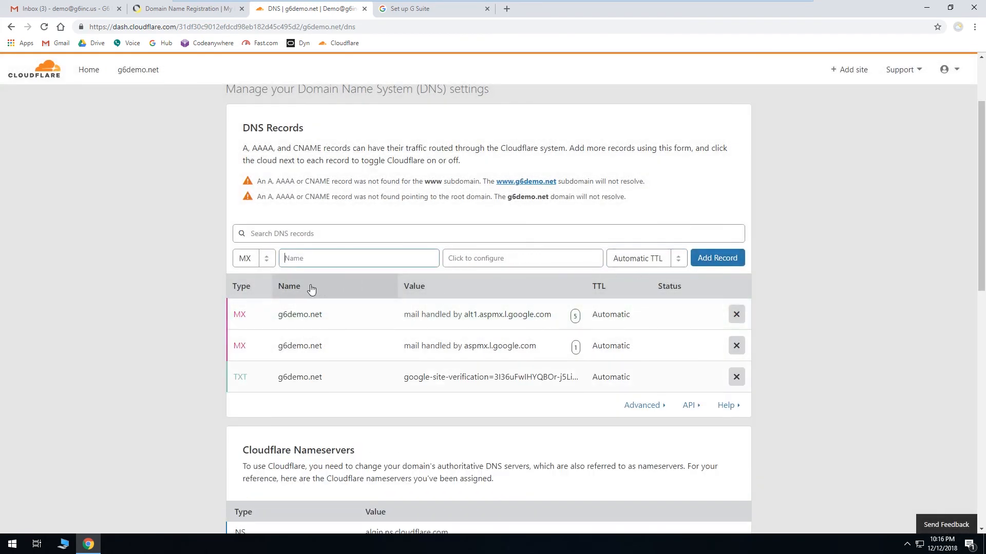
Step: Add an MX record named @ with server ALT2.ASPMX.L.GOOGLE.COM at priority 5
type("@")
left_click(496, 262)
left_click(431, 10)
left_click_drag(509, 287, 595, 287)
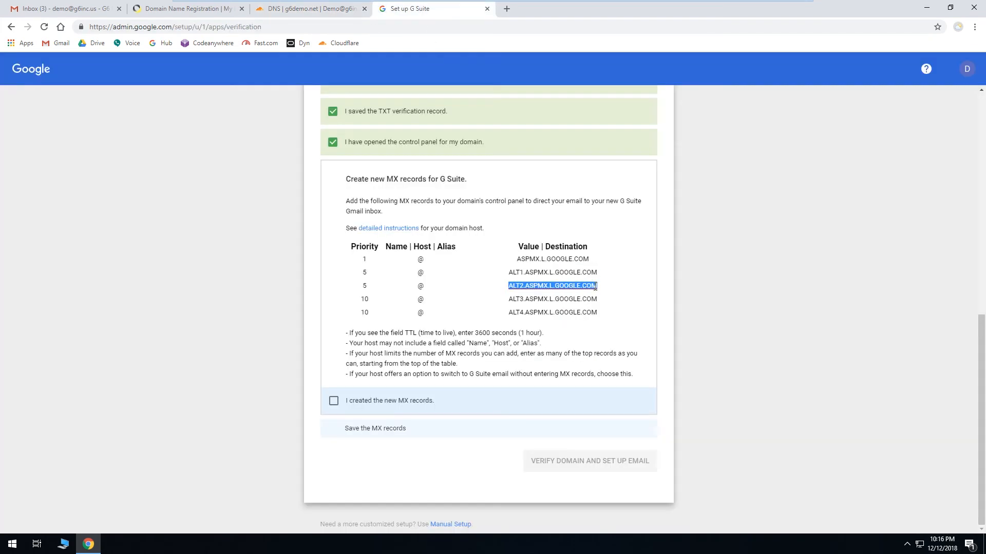
key("ctrl+c")
left_click(308, 9)
key("ctrl+v")
left_click(575, 346)
Step: Add an MX record named @ with server ALT3.ASPMX.L.GOOGLE.COM at priority 10
left_click(431, 8)
left_click_drag(509, 300, 597, 299)
key("ctrl+c")
left_click(308, 8)
type("@")
left_click(502, 262)
key("ctrl+v")
key("Tab")
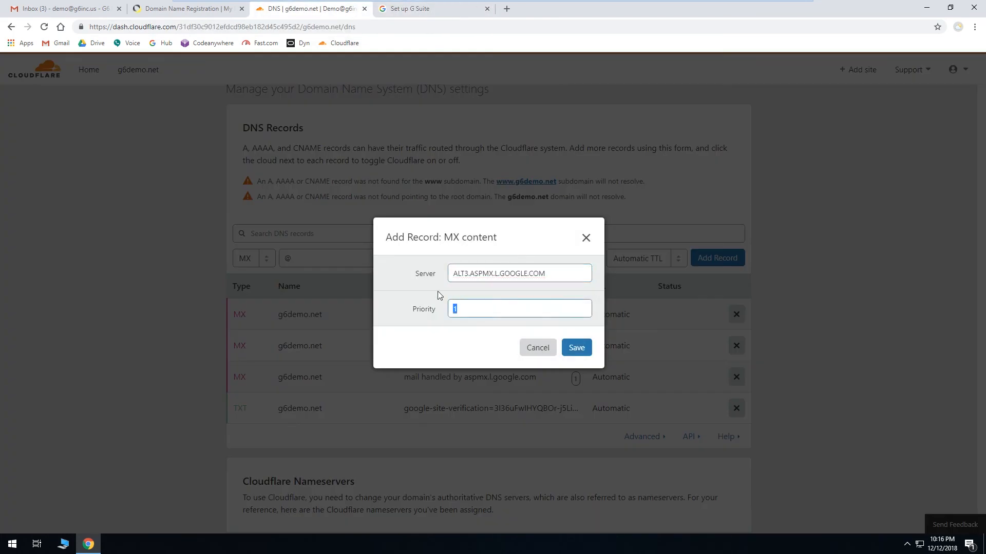
left_click(586, 347)
left_click(717, 259)
Step: Add an MX record named @ with server ALT4.ASPMX.L.GOOGLE.COM at priority 10
left_click(421, 11)
left_click_drag(508, 312, 602, 323)
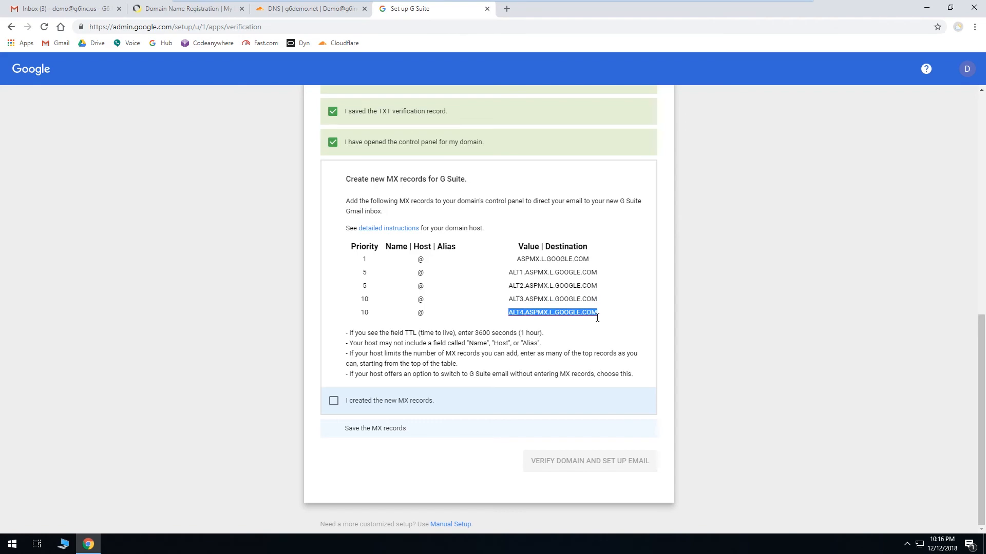
key("ctrl+c")
left_click(308, 9)
type("@")
left_click(493, 258)
key("ctrl+v")
key("Tab")
type("10")
left_click(577, 347)
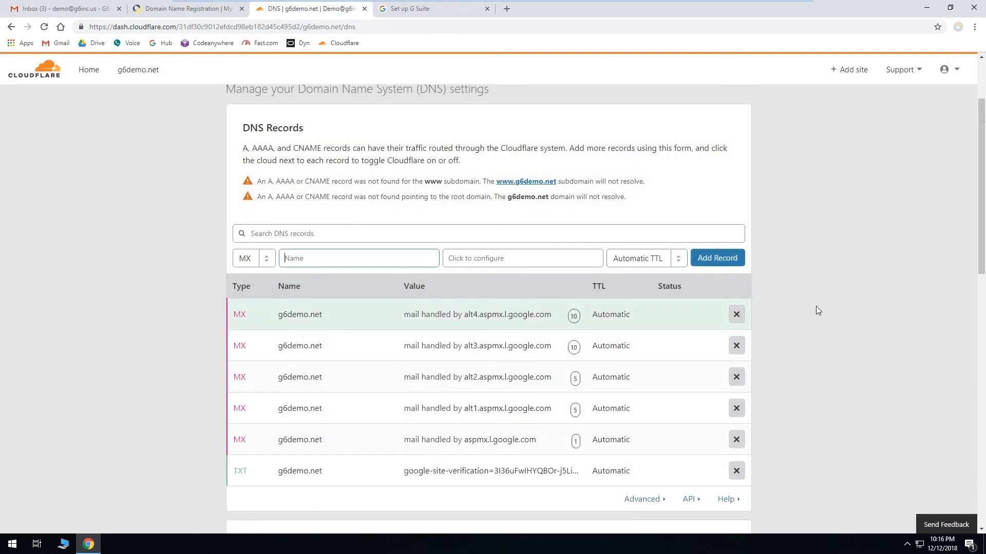
Step: Add an A record named www pointing to 1.2.3.4
scroll(801, 321, "down", 1)
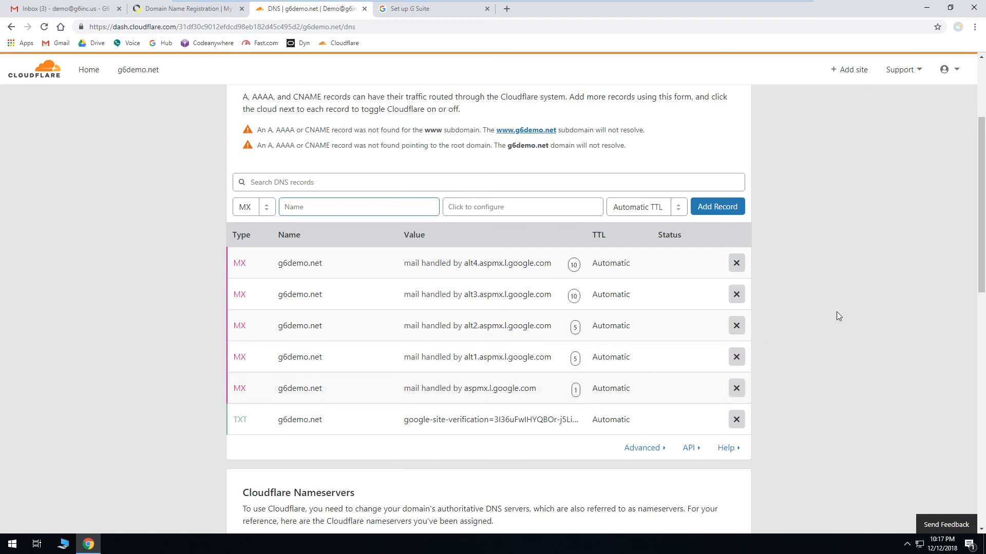
scroll(840, 312, "down", 6)
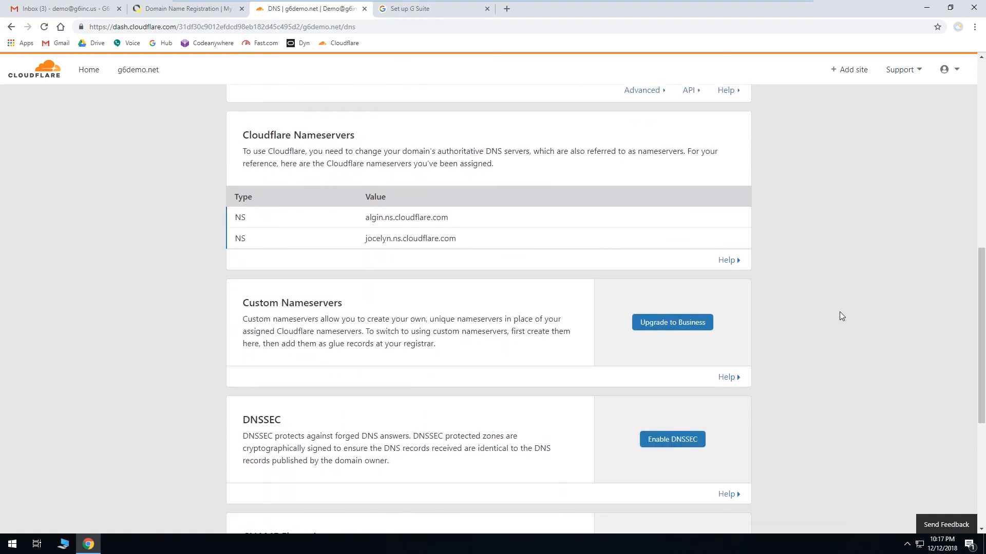
scroll(842, 312, "up", 7)
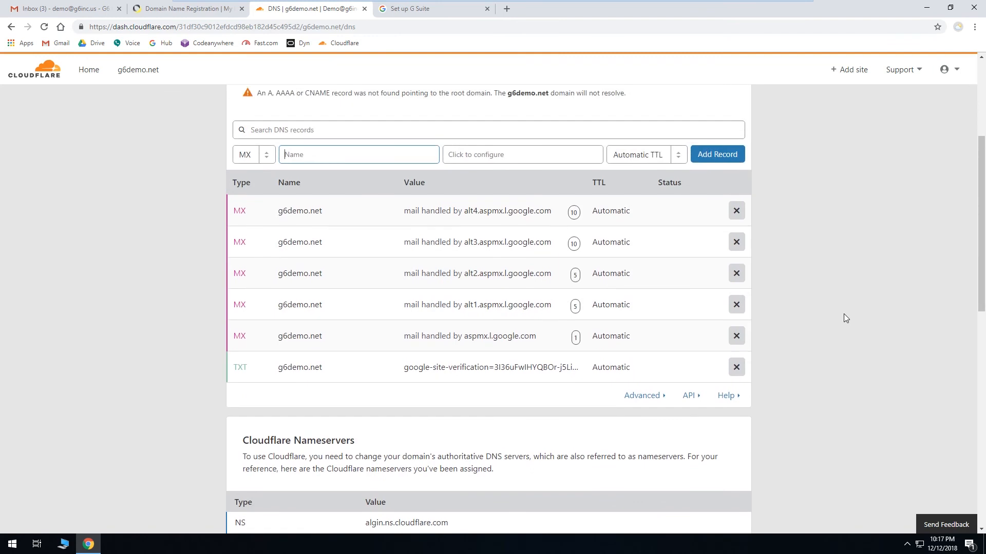
key("Tab")
type("1.2.3.4")
left_click(719, 238)
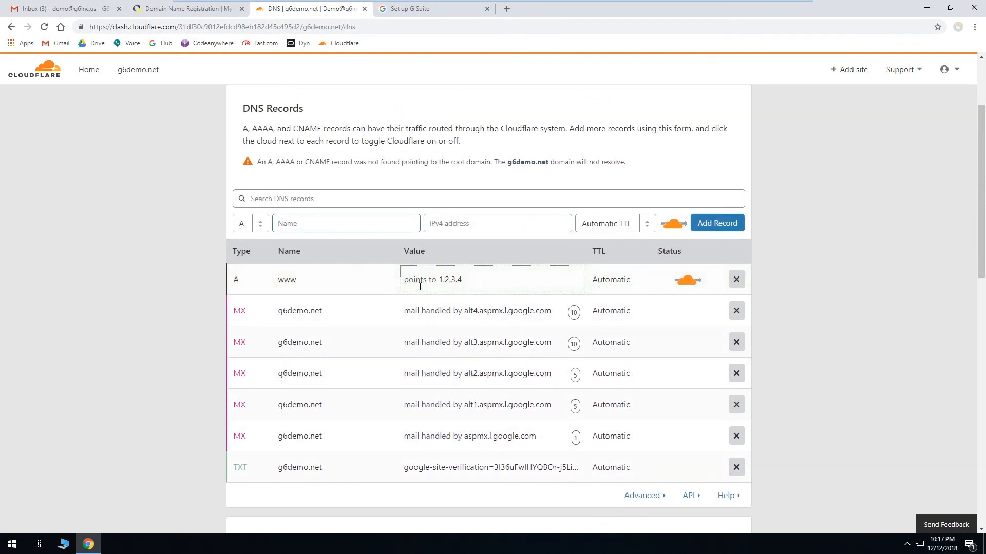
Step: Rename the www A record to www2 and change its address to 4.5.6.7
left_click(314, 280)
type("2")
left_click(128, 251)
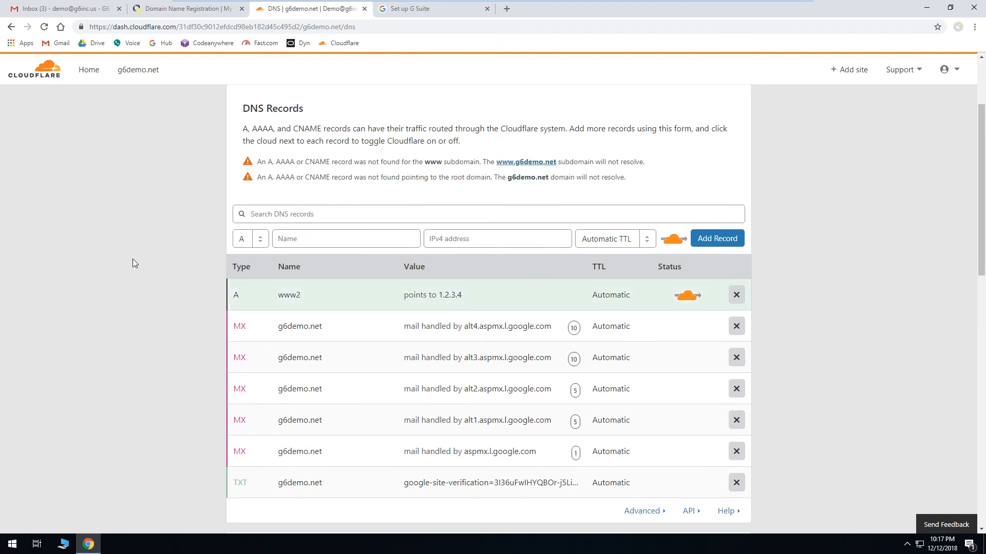
left_click(475, 300)
left_click_drag(479, 301, 379, 292)
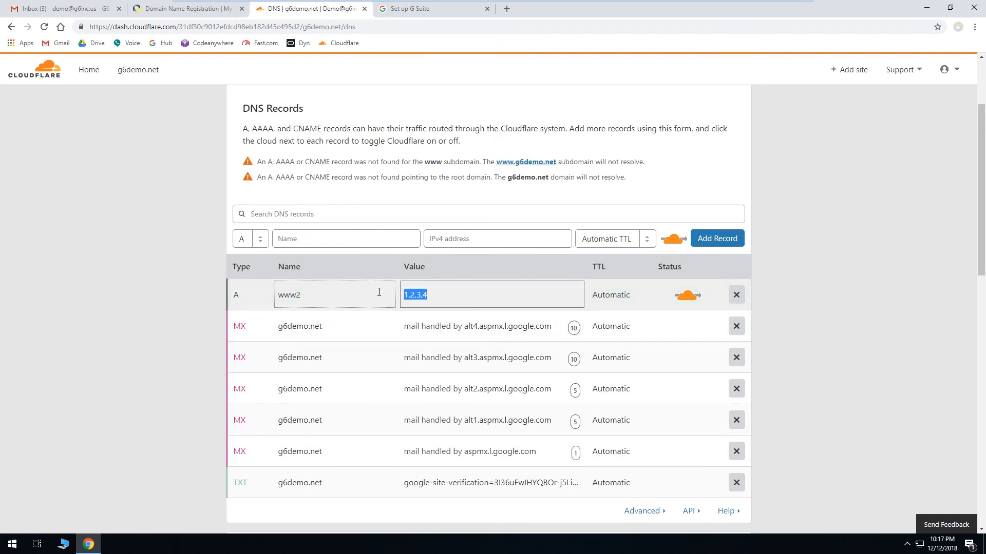
type("4.5.6.7")
key("Return")
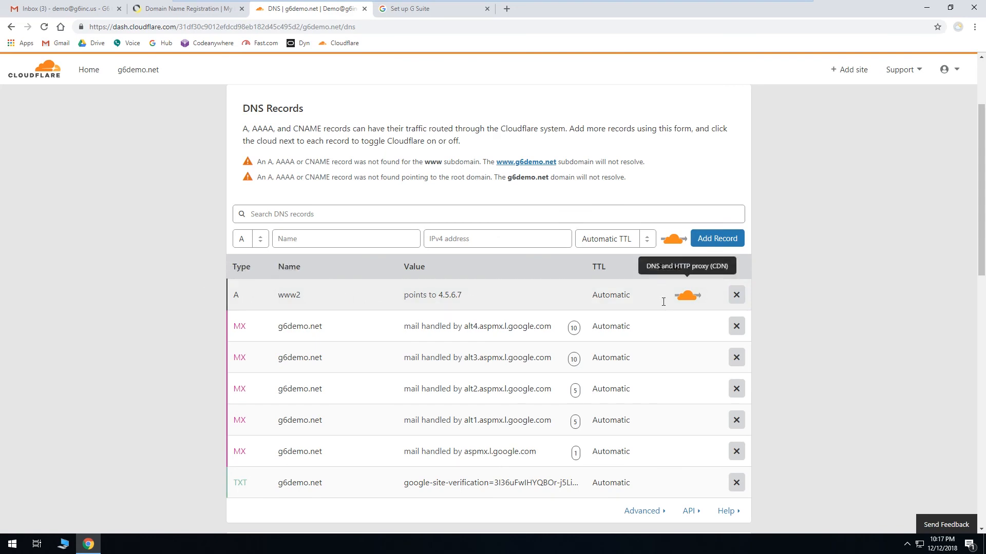
Step: Delete the www2 A record
left_click(736, 296)
left_click(537, 327)
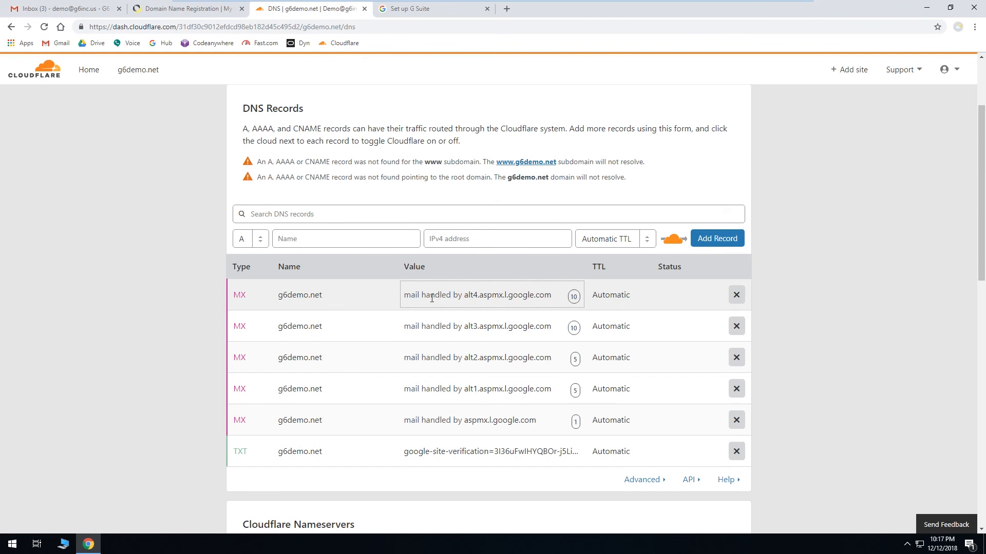
Step: Open the TXT verification record's content for inspection and save it
left_click(466, 454)
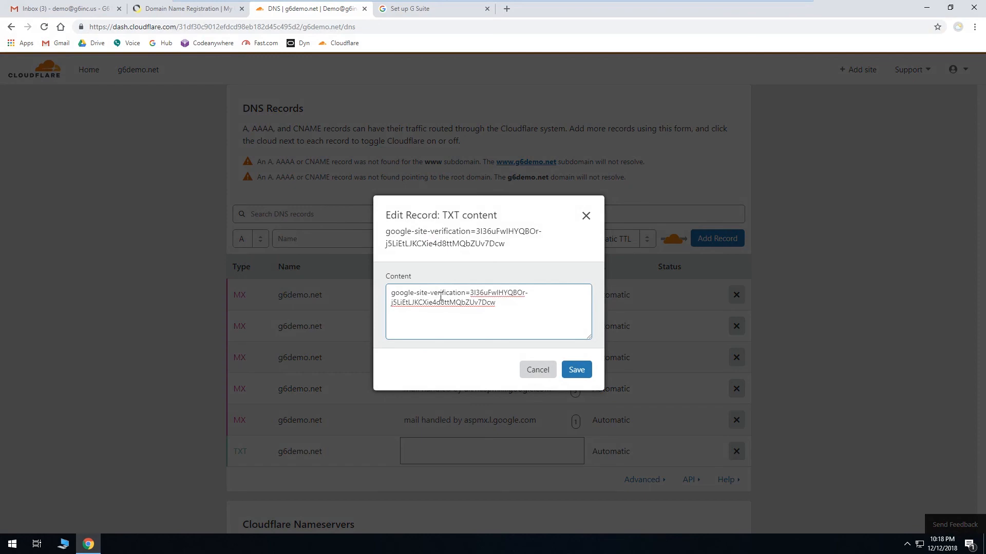
left_click(578, 374)
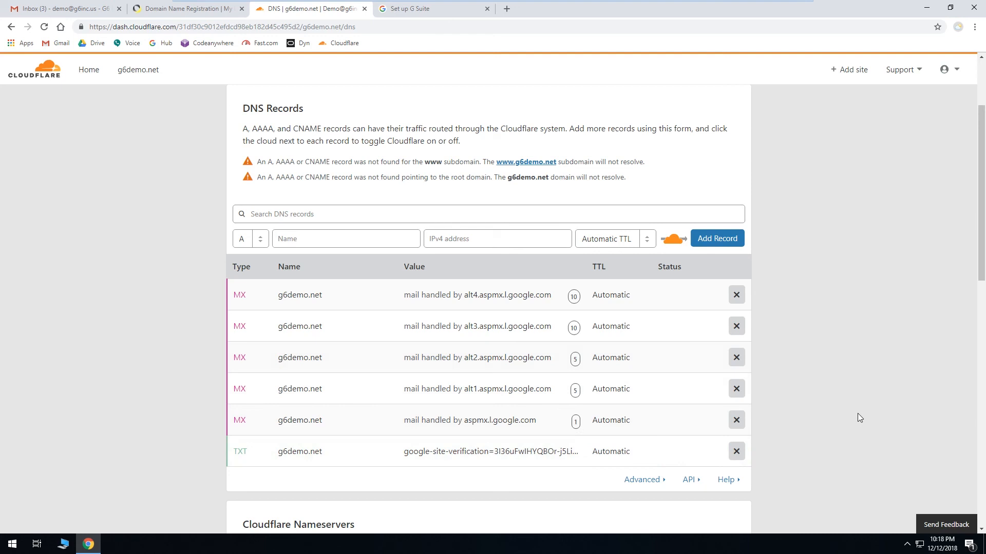
Step: In the G Suite setup, tick the MX-created and MX-saved checkpoints, then verify the domain and set up email
left_click(426, 9)
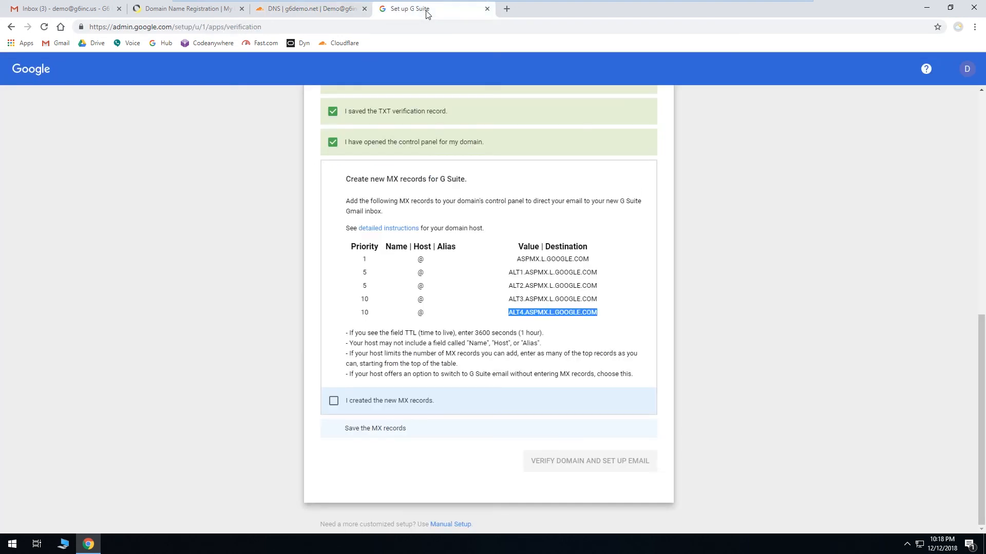
left_click(333, 401)
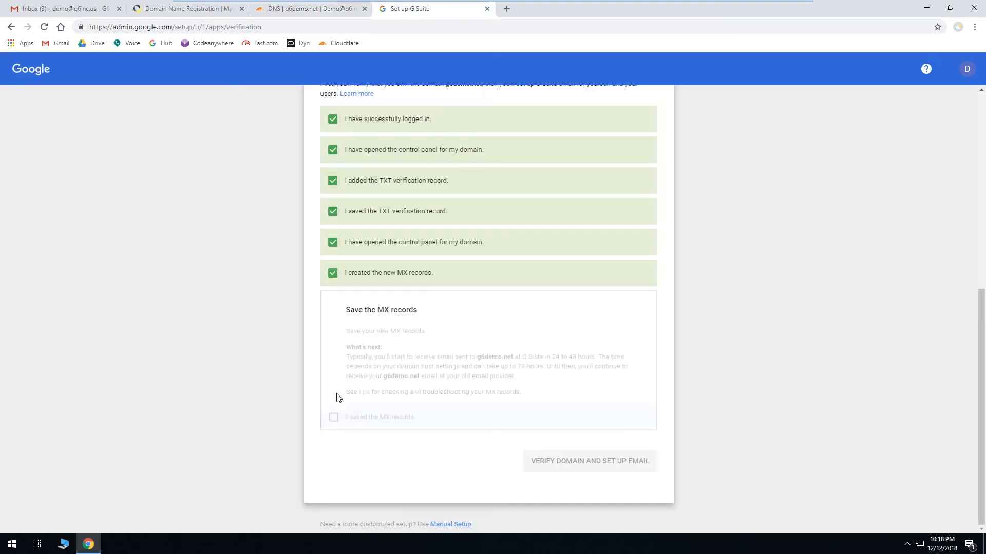
left_click(334, 424)
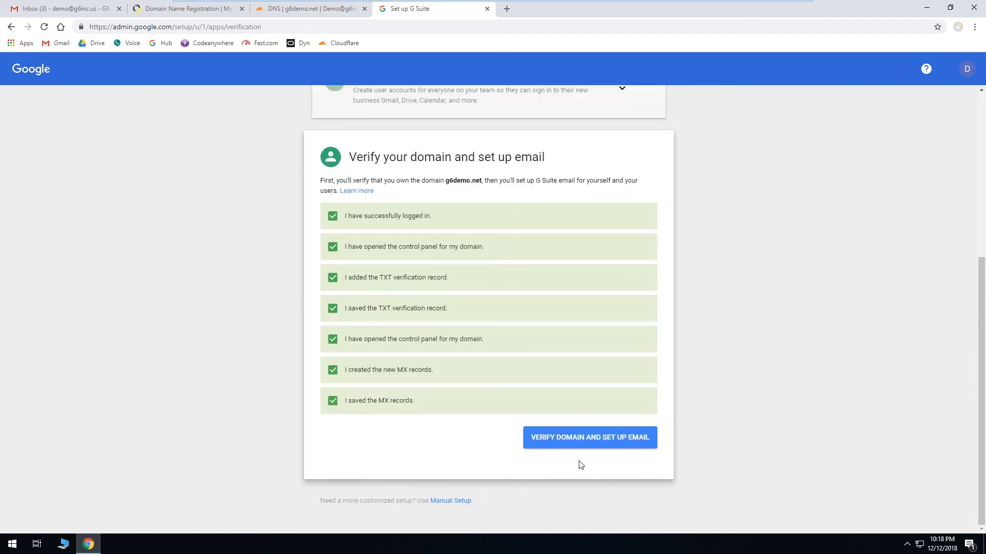
left_click(599, 438)
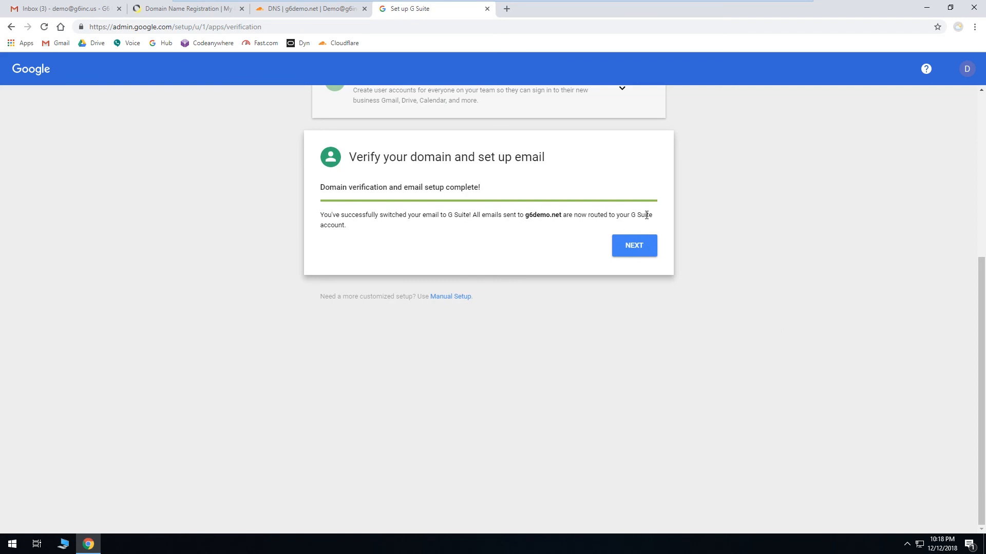
Step: Continue past the completed domain verification and choose the G Suite Basic plan
left_click(639, 246)
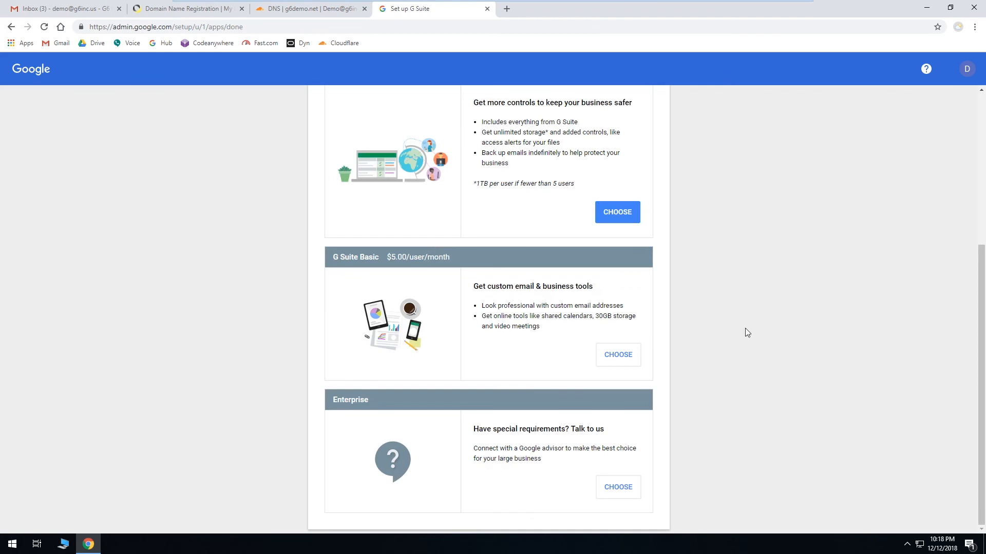
scroll(746, 328, "up", 2)
scroll(746, 329, "down", 1)
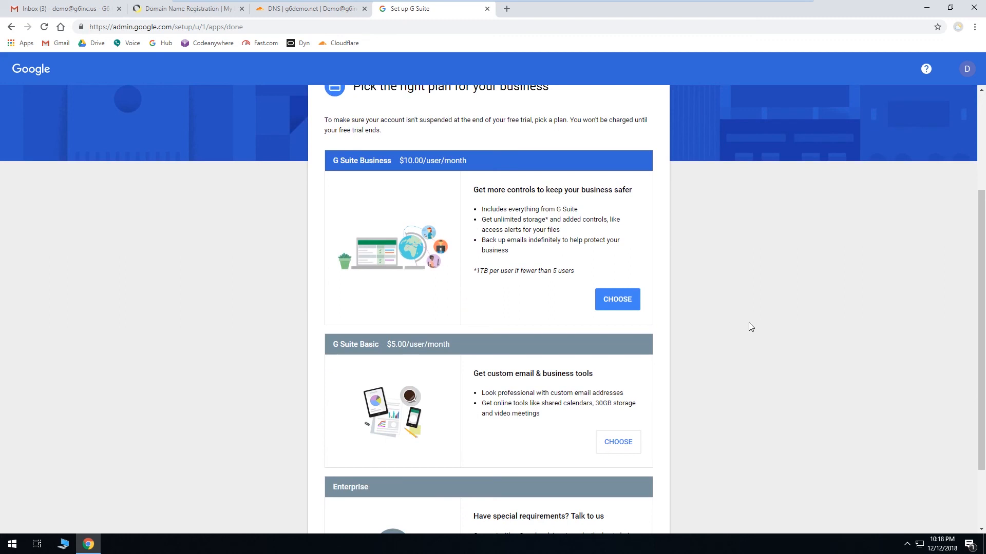
scroll(749, 327, "down", 2)
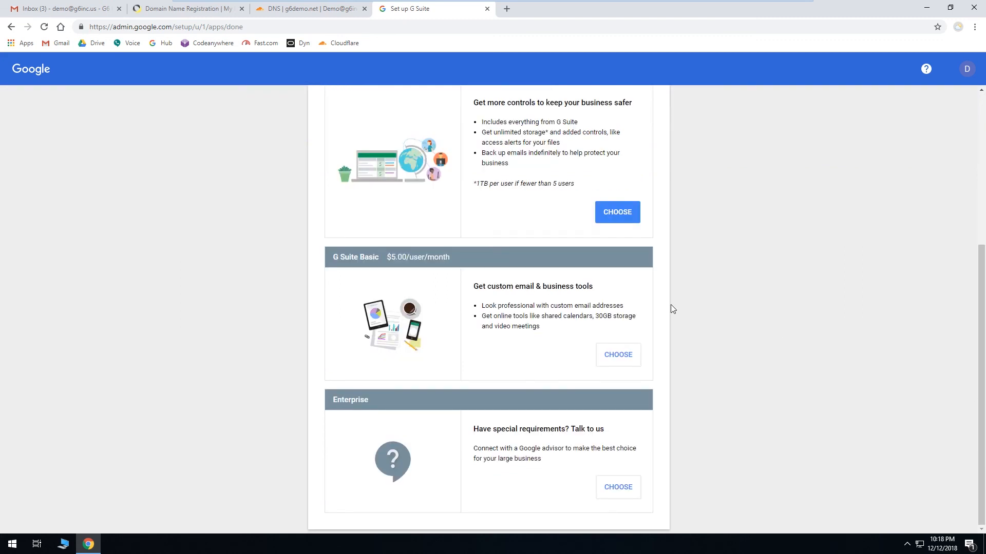
scroll(680, 333, "up", 3)
scroll(680, 334, "down", 3)
left_click(618, 354)
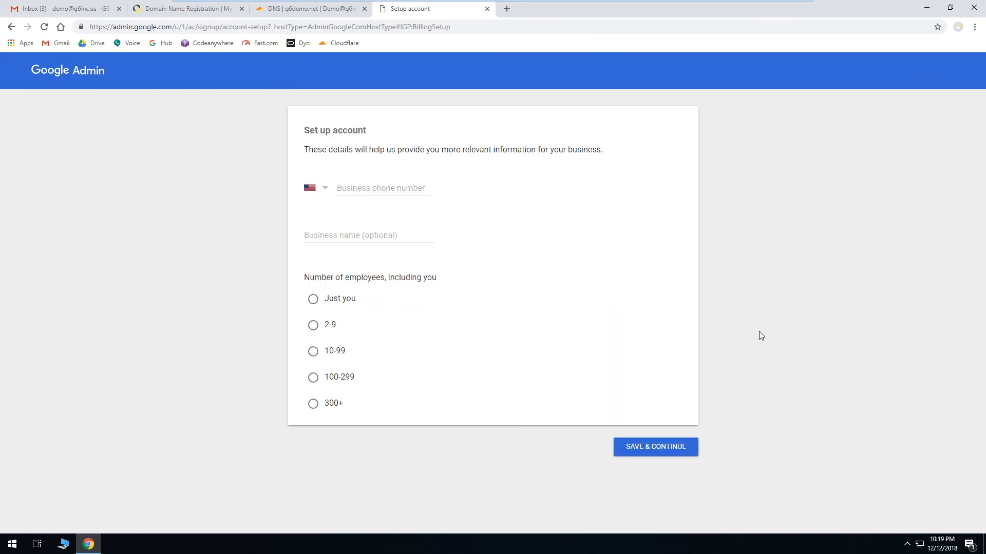
Step: Fill in the account setup with the business phone number, business name G6 Technology Services and Just you as employees, then save
left_click(372, 187)
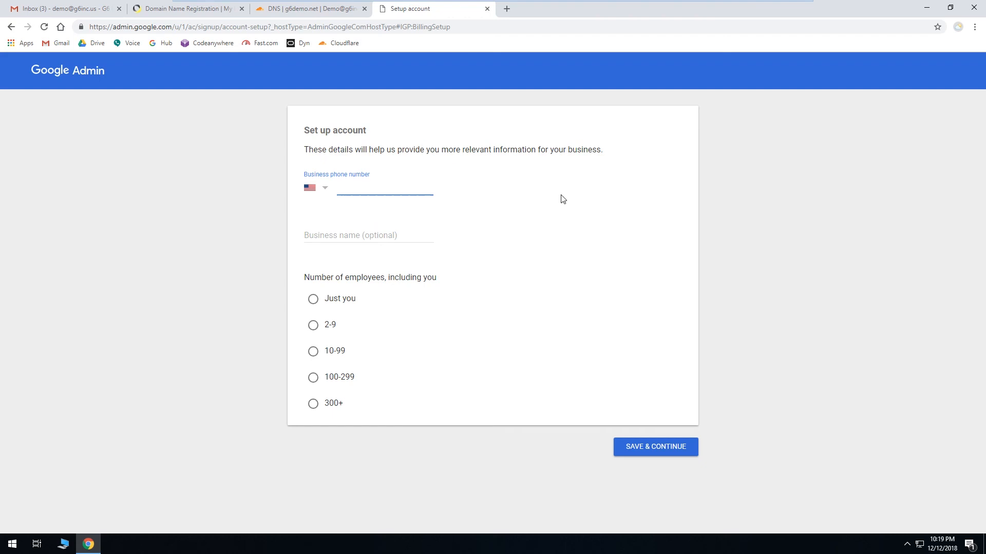
left_click(396, 235)
type("G6 Technology Services")
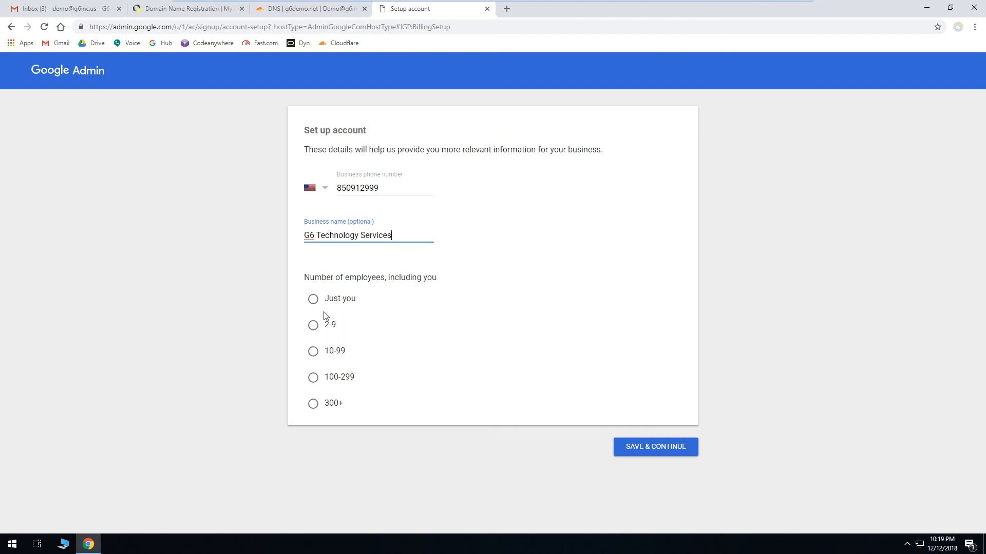
left_click(314, 300)
left_click(659, 455)
left_click(659, 455)
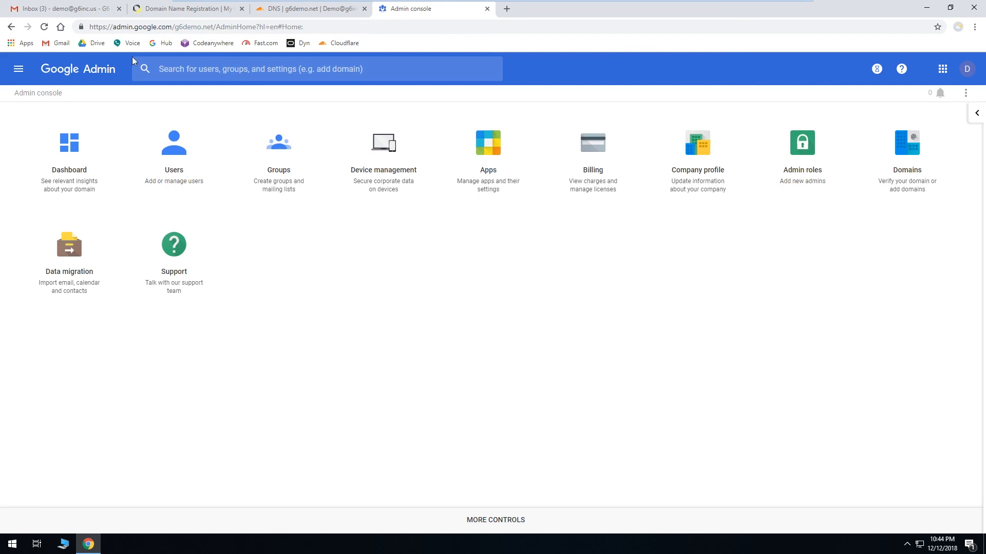
Step: Open the new G Suite admin account's inbox in Gmail and finish the welcome dialogs with the Default view
left_click(41, 11)
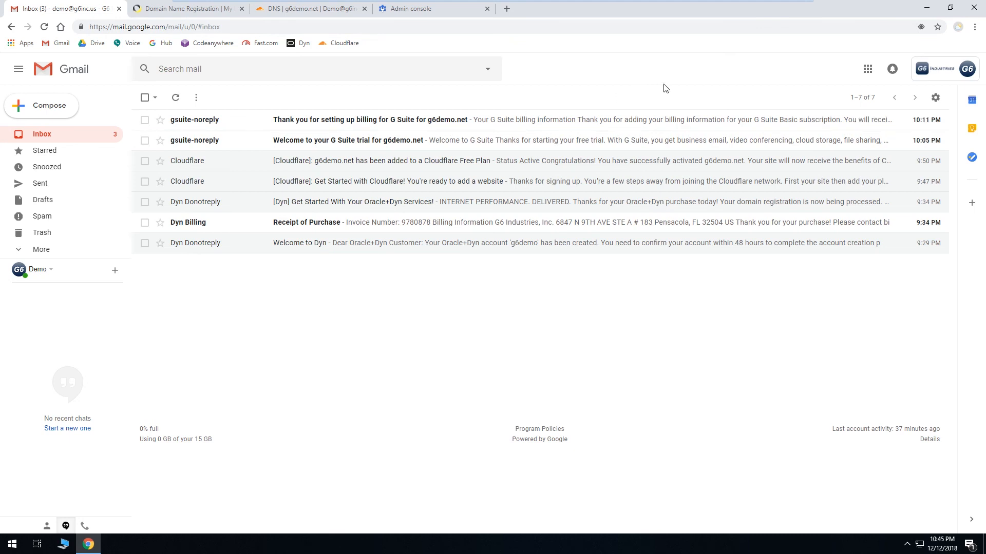
left_click(965, 69)
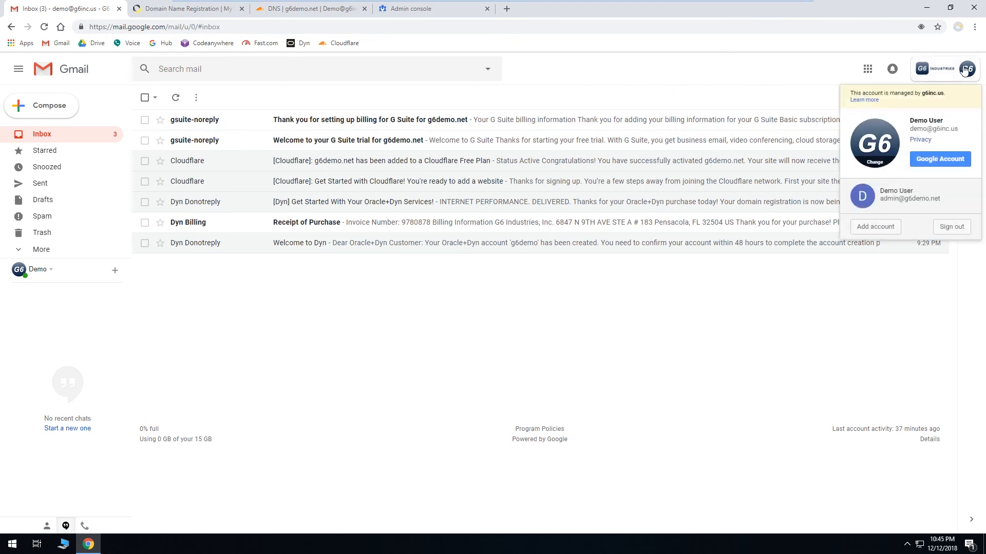
left_click(923, 198)
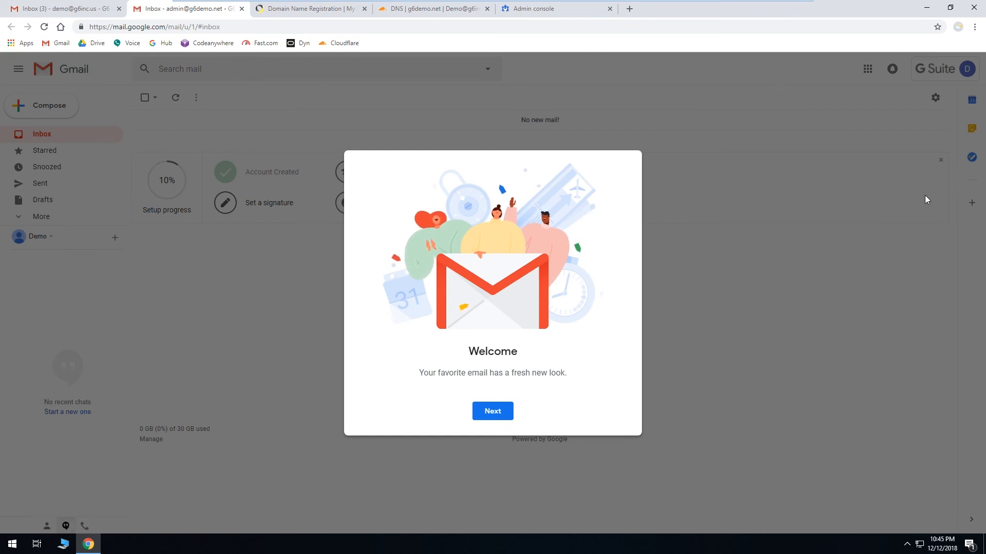
left_click(493, 412)
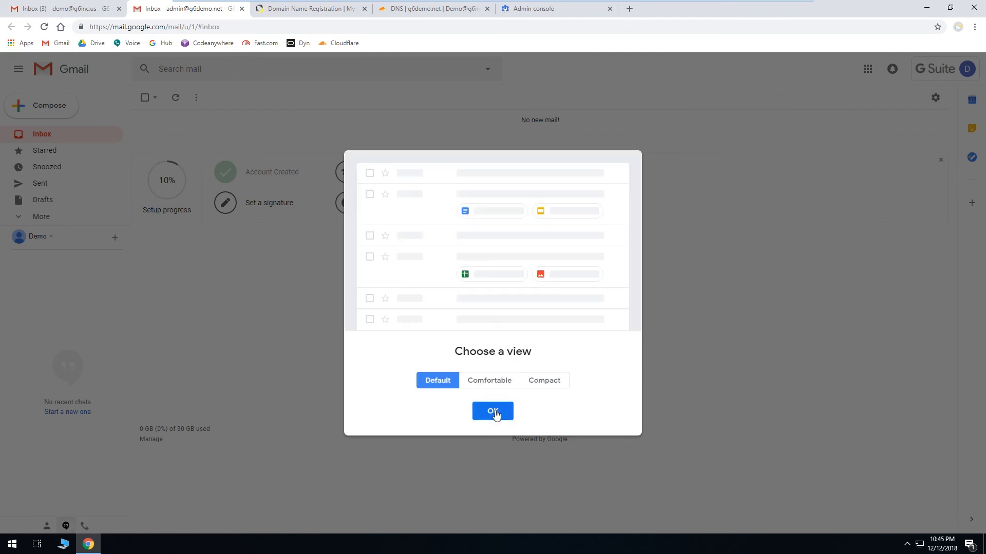
left_click(494, 412)
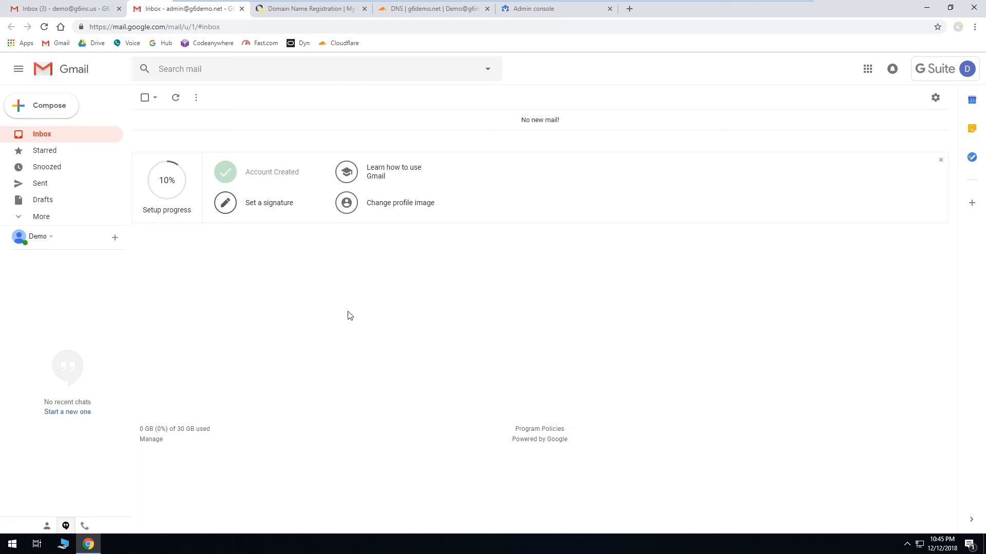
Step: From the original inbox, send an e-mail to the new admin address with subject Test Email and body "Hello, this is a test email"
left_click(56, 8)
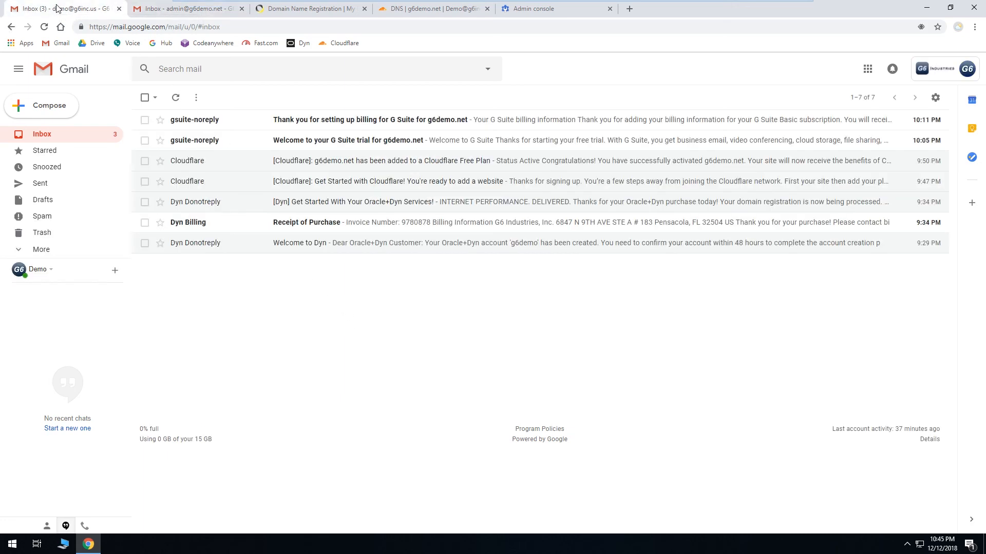
left_click(49, 106)
key("Tab")
type("Test Email")
key("Tab")
type("Hello, this is a test email")
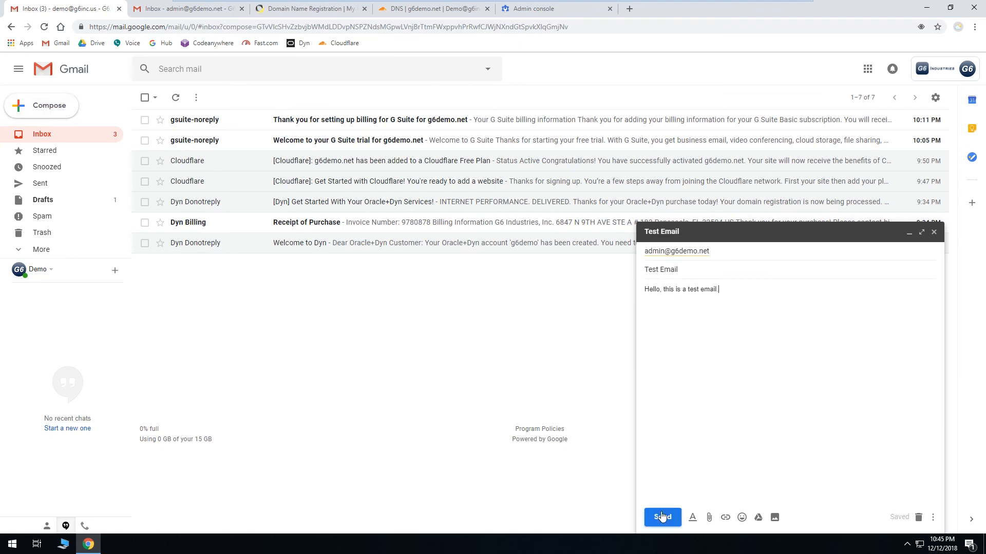
key("ctrl+Return")
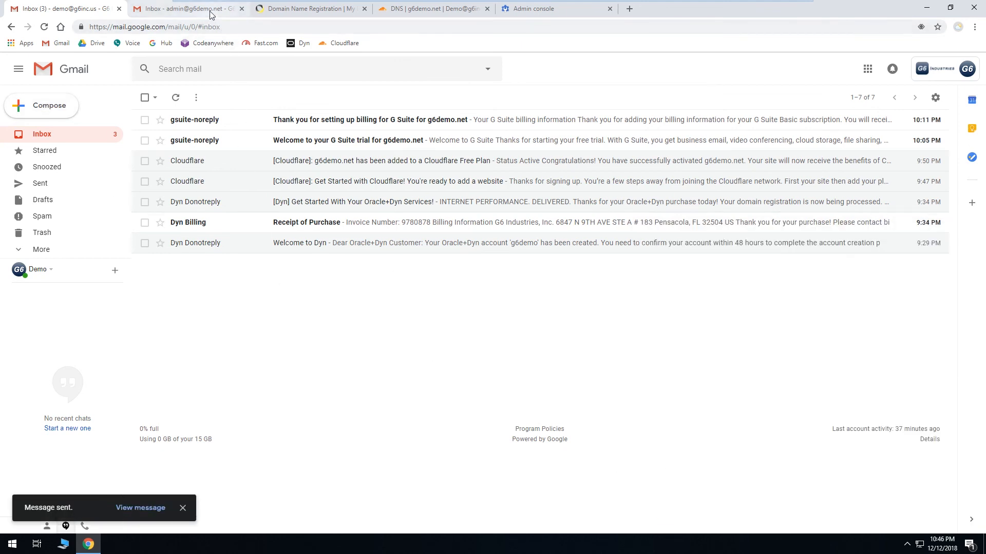
Step: In the admin inbox, open the Test Email message and mark it as looking safe
left_click(212, 11)
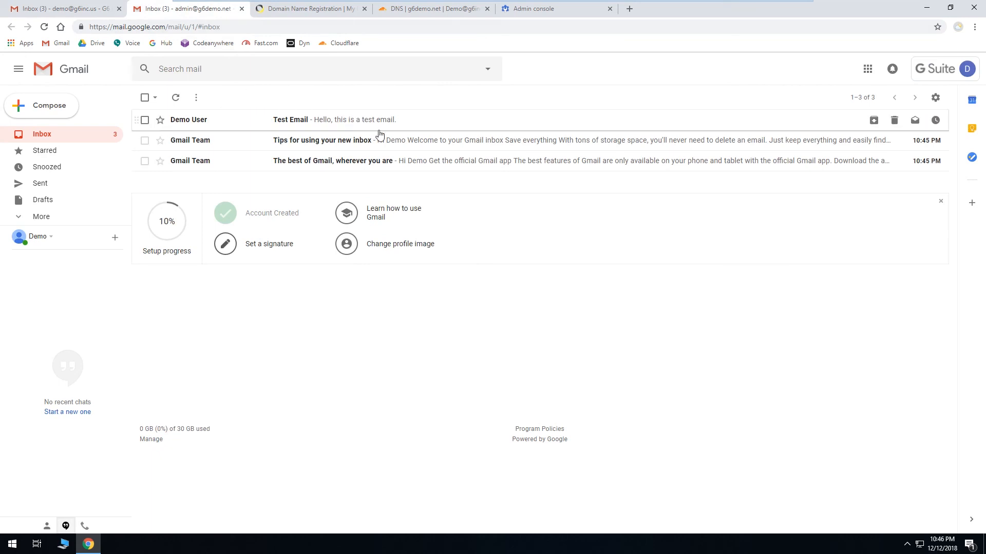
left_click(417, 126)
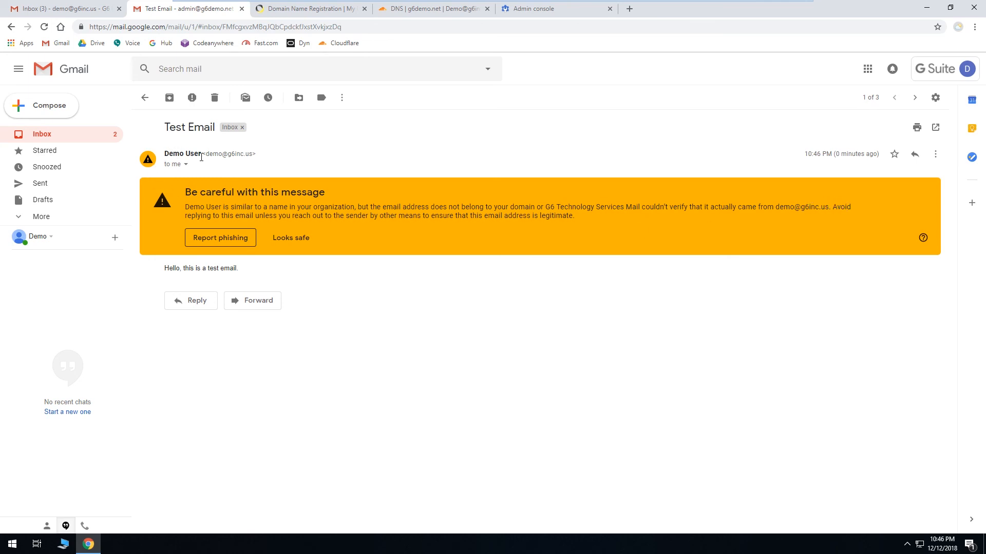
mouse_move(202, 158)
left_click(307, 247)
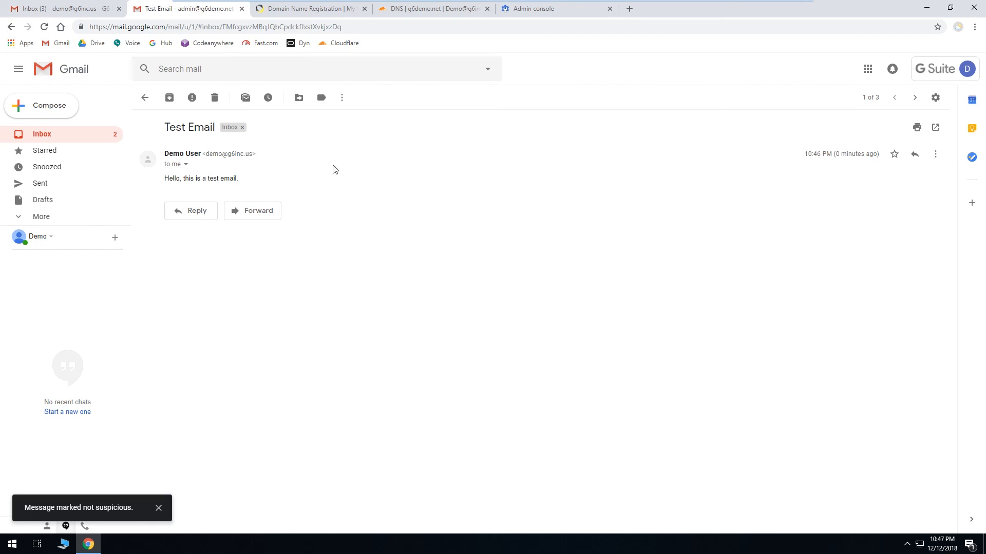
Step: Reply to the test message with "Cool, it works! This is so cool!" and send it, dismissing the Smart Compose tip
left_click(189, 212)
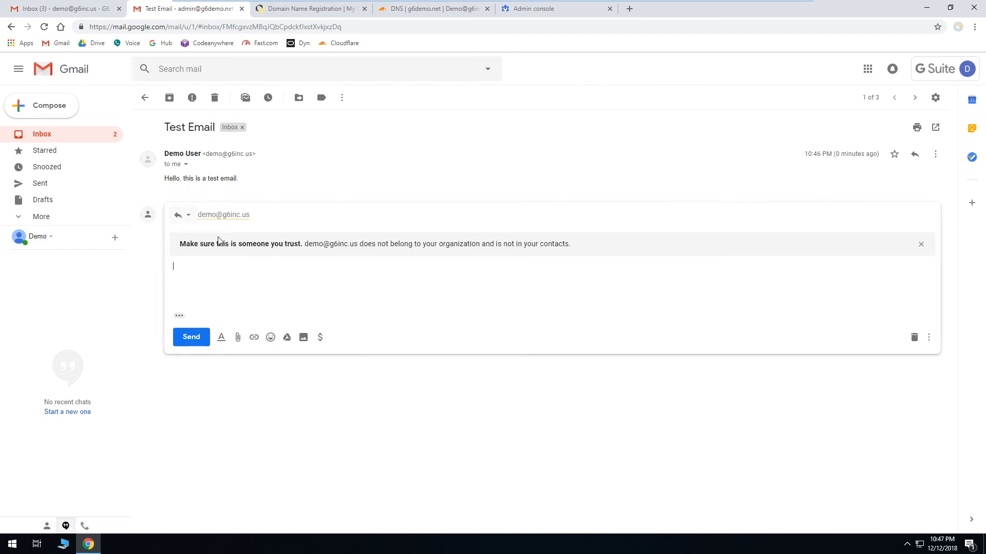
type("Cool, it works!")
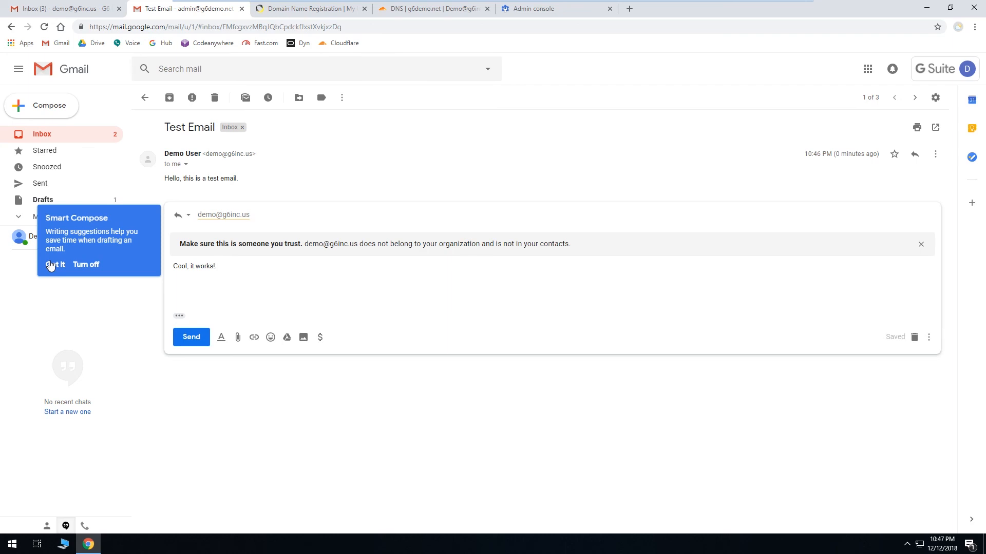
left_click(51, 265)
type("This is so cool!")
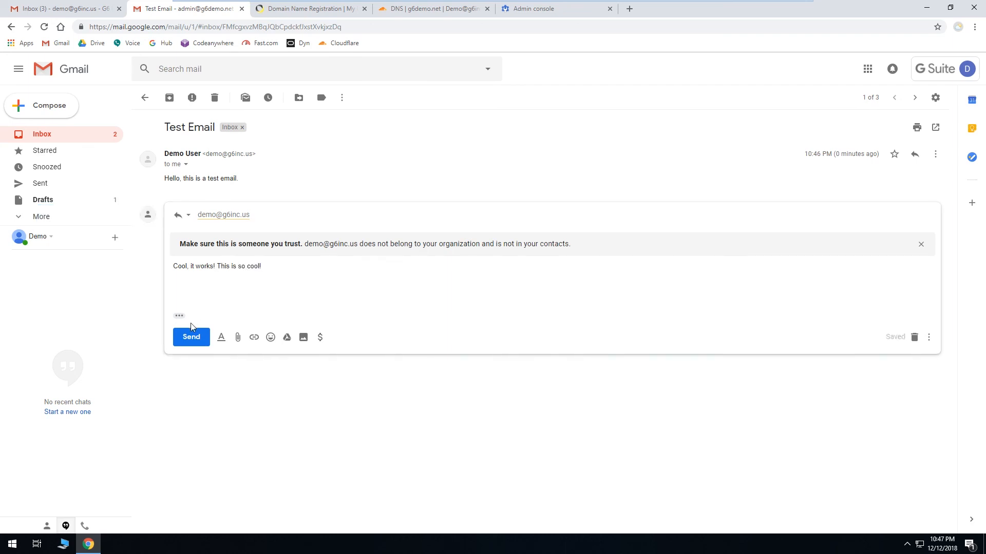
left_click(190, 337)
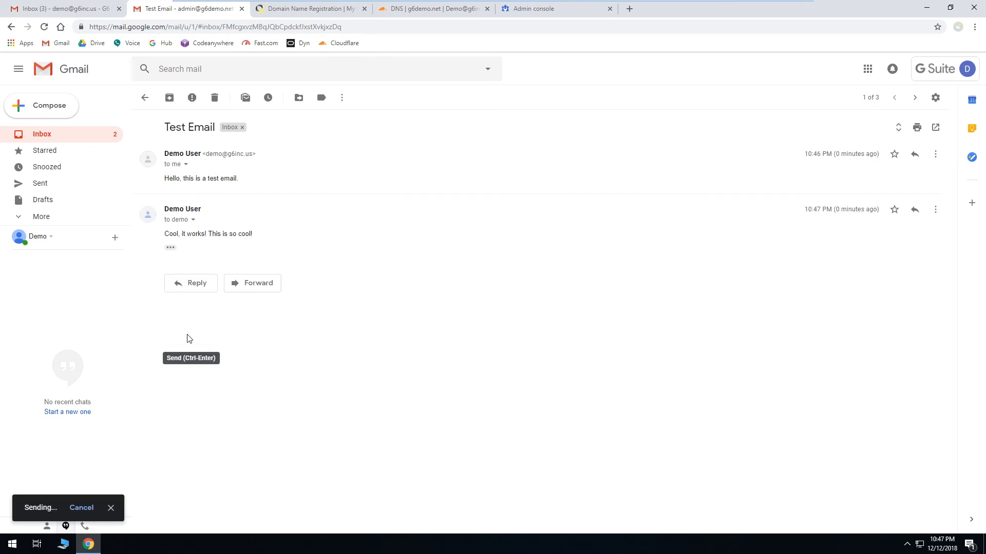
Step: In the original inbox, refresh, open the Test Email conversation and delete it
left_click(87, 13)
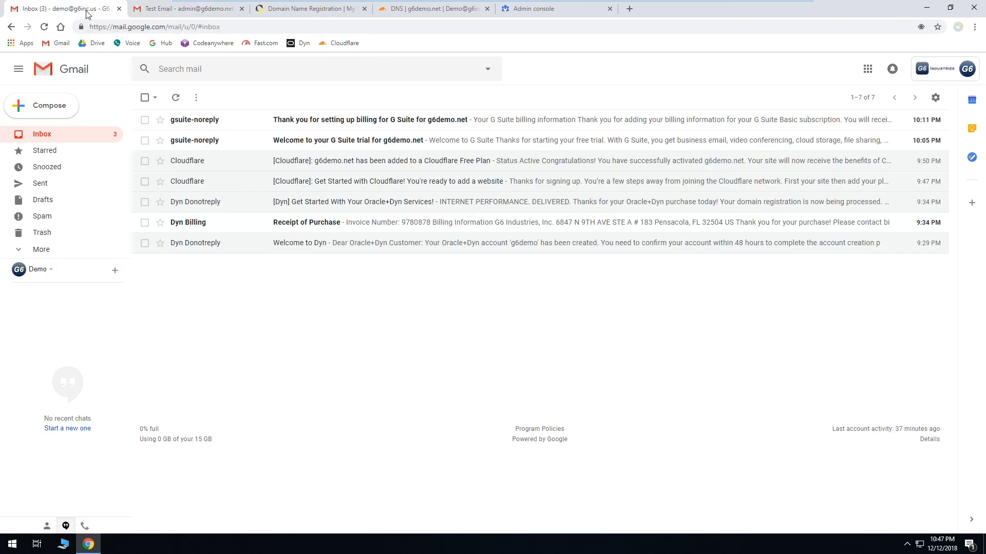
left_click(176, 99)
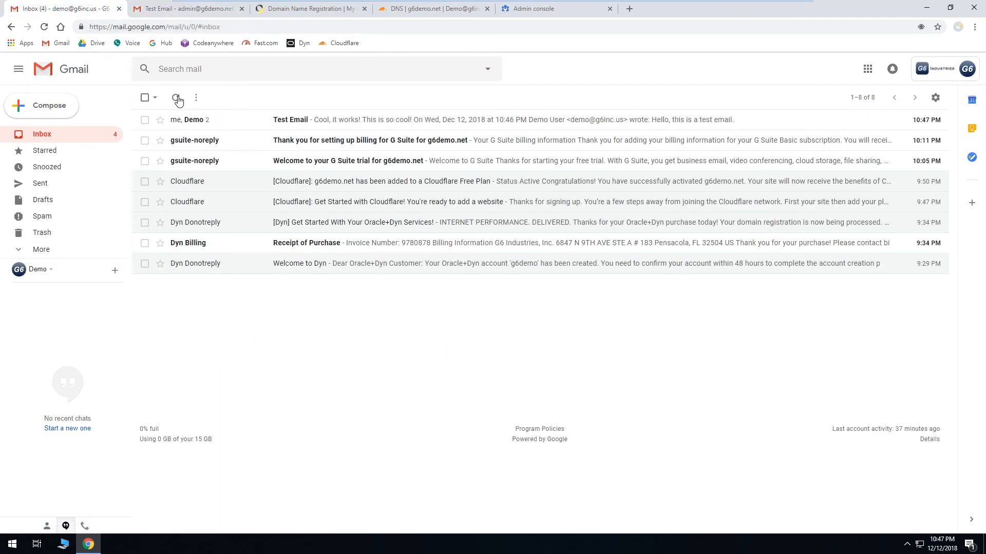
left_click(354, 118)
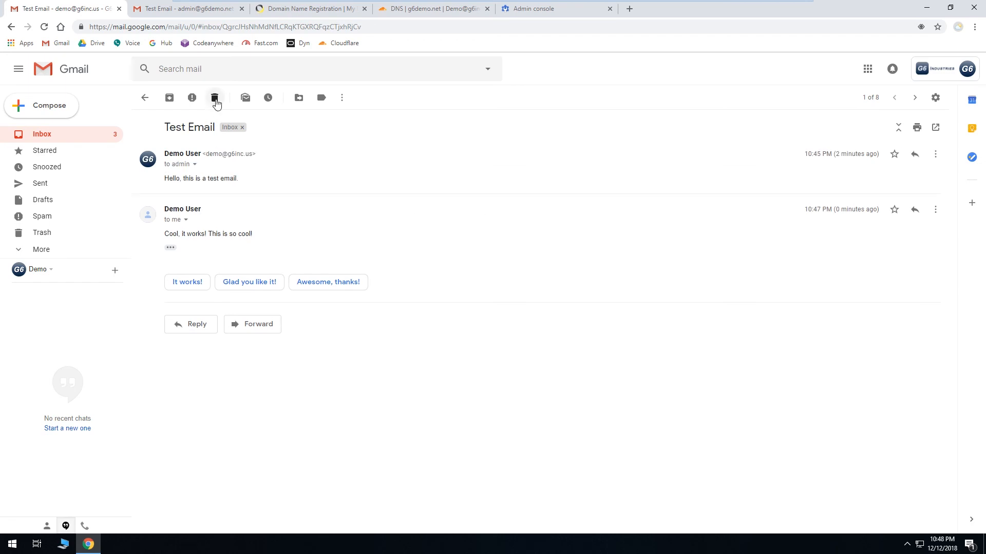
left_click(215, 98)
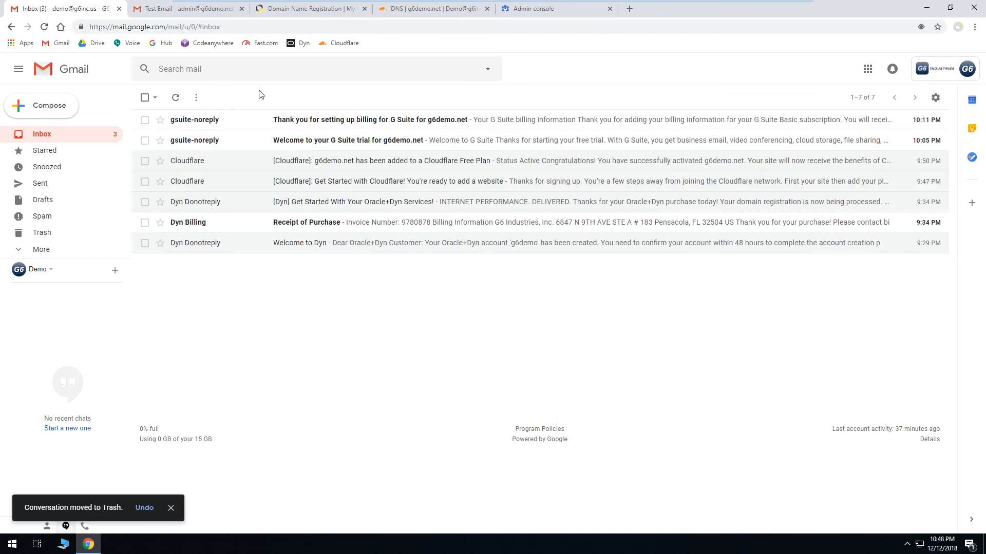
Step: Return to the Admin console and open the Users section
left_click(325, 10)
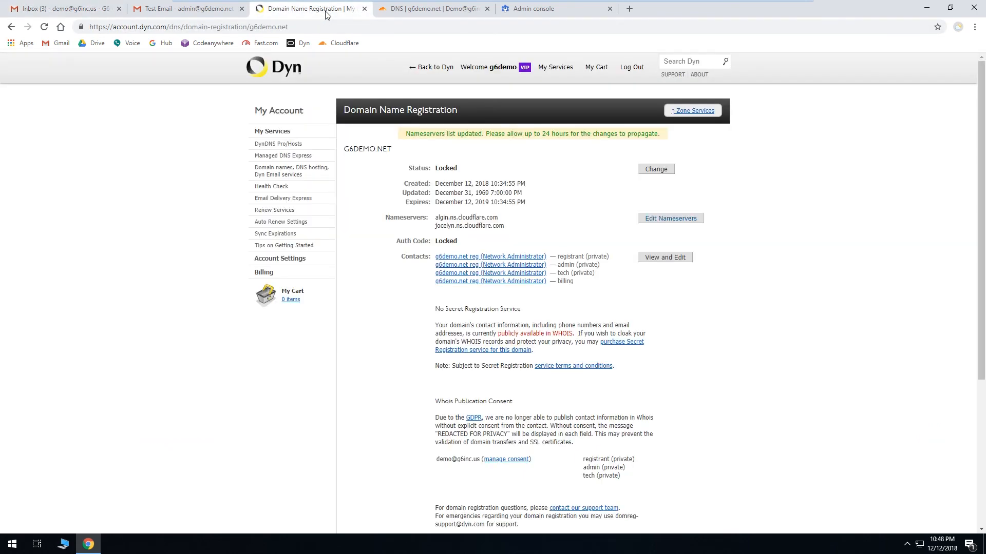
left_click(433, 10)
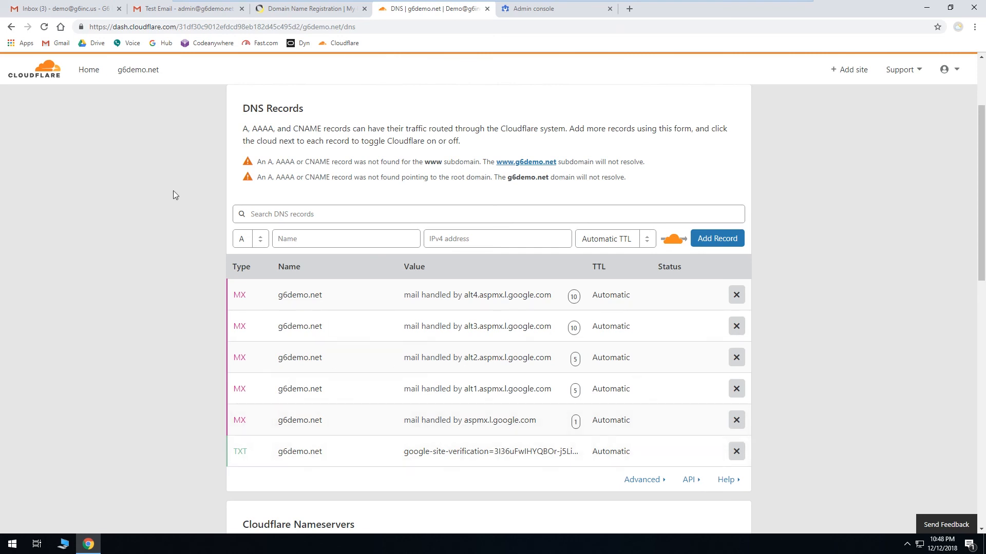
left_click(520, 11)
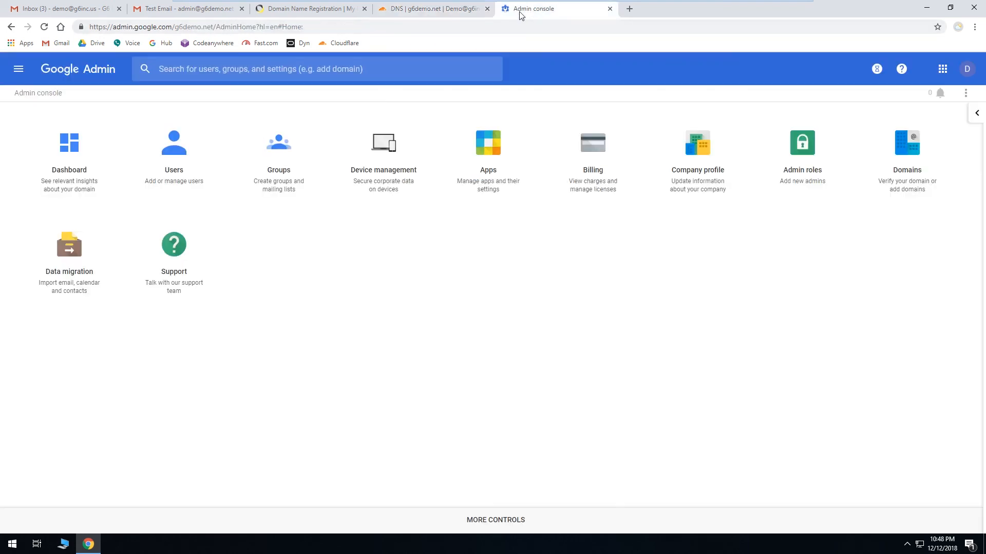
left_click(189, 183)
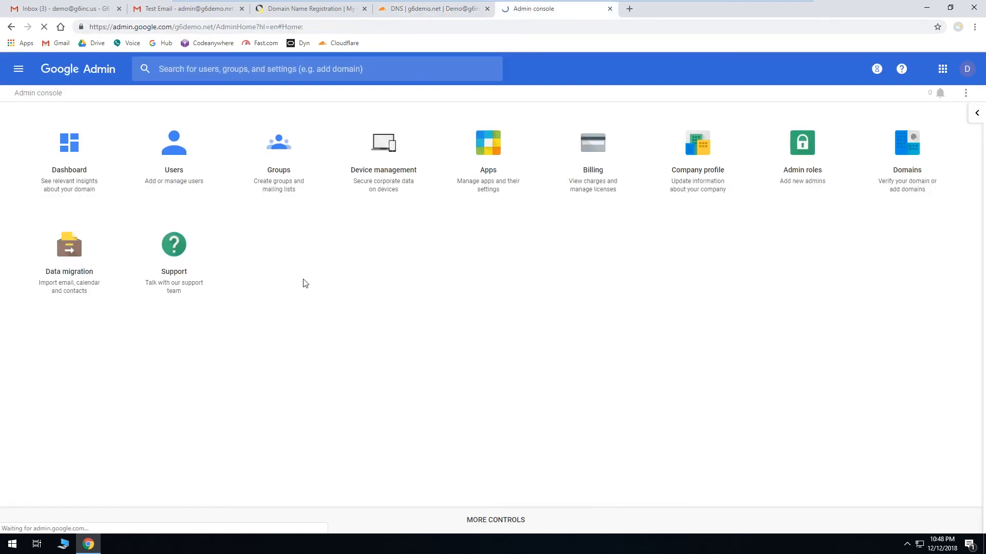